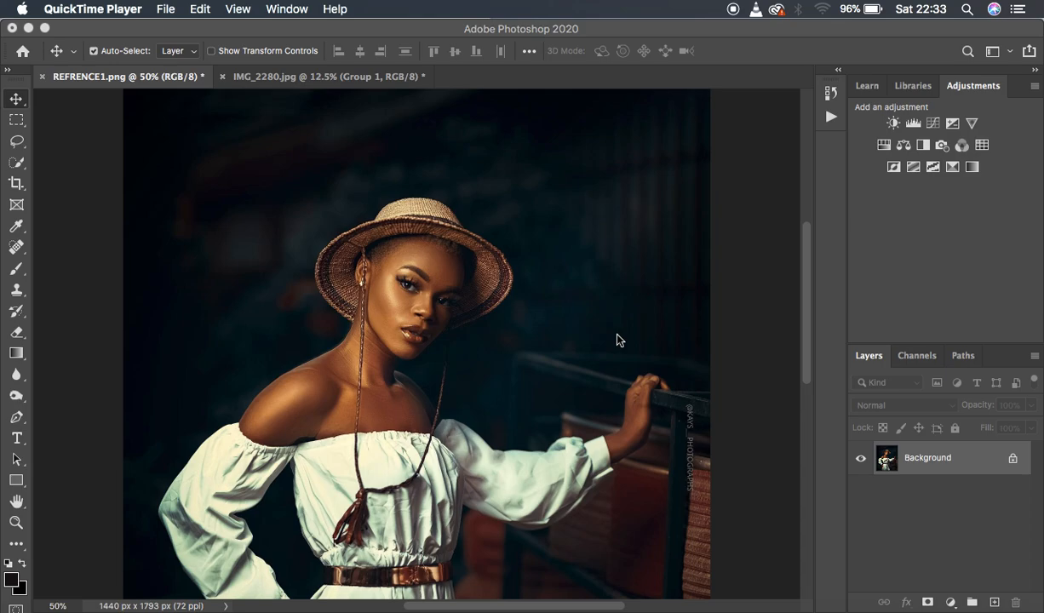
# In IMG_2280.jpg, hide and show Group 1 to compare before and after, and delete the group.
pyautogui.click(306, 82)
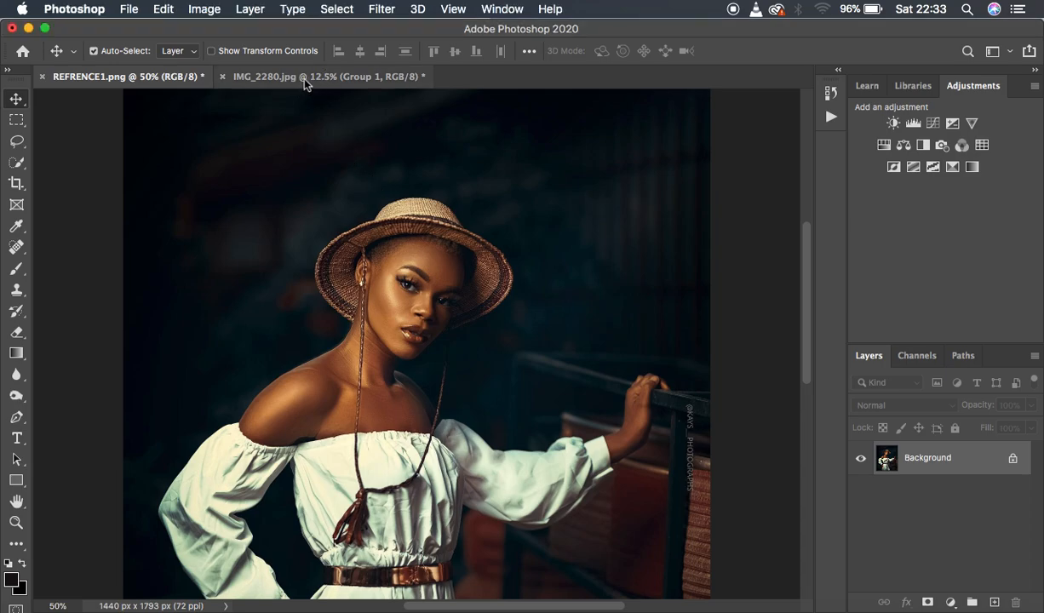
pyautogui.click(306, 79)
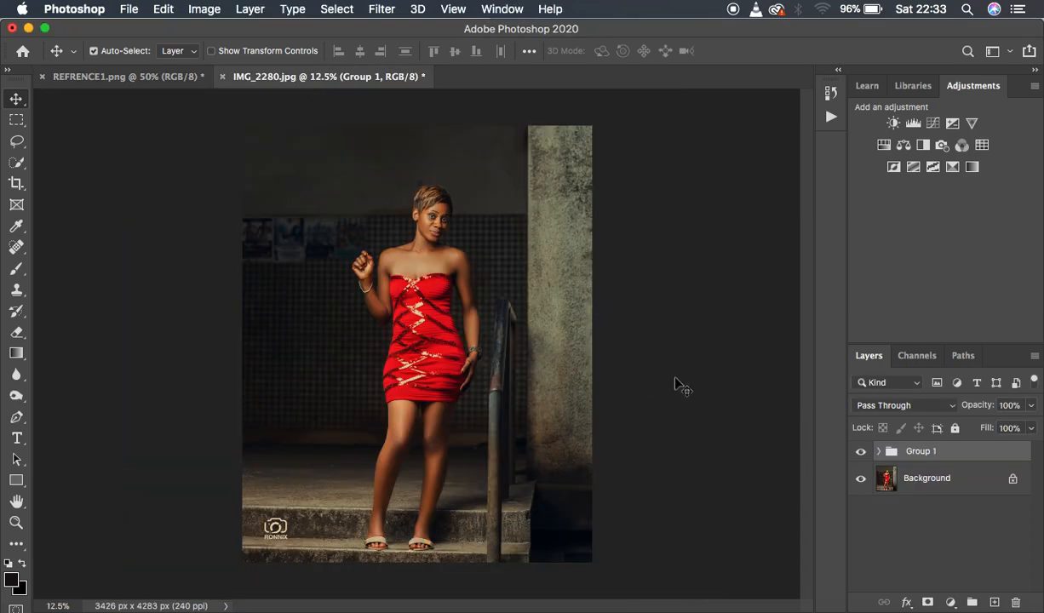
pyautogui.click(860, 452)
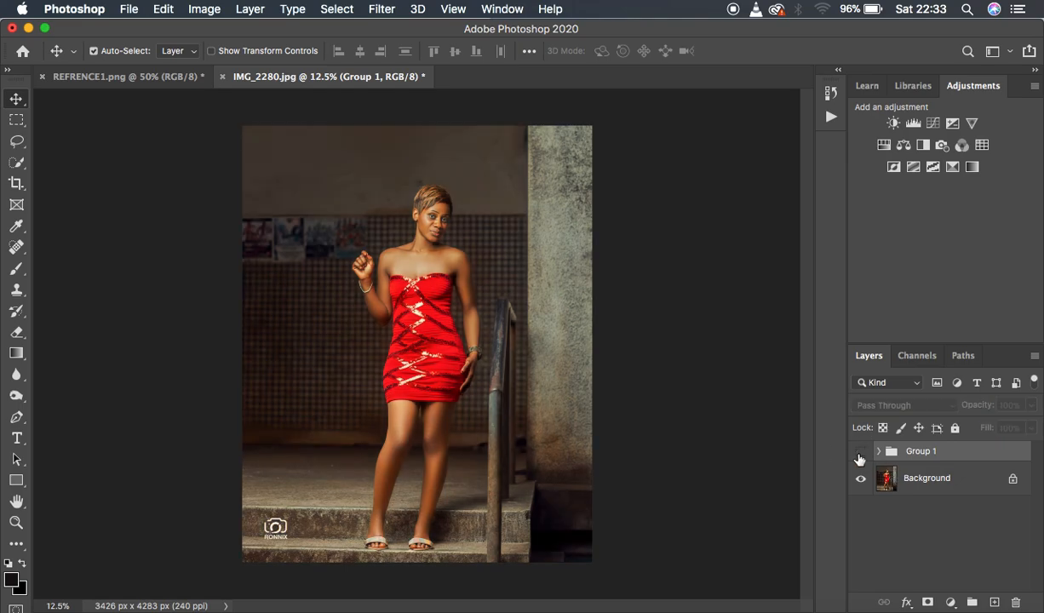
pyautogui.click(860, 456)
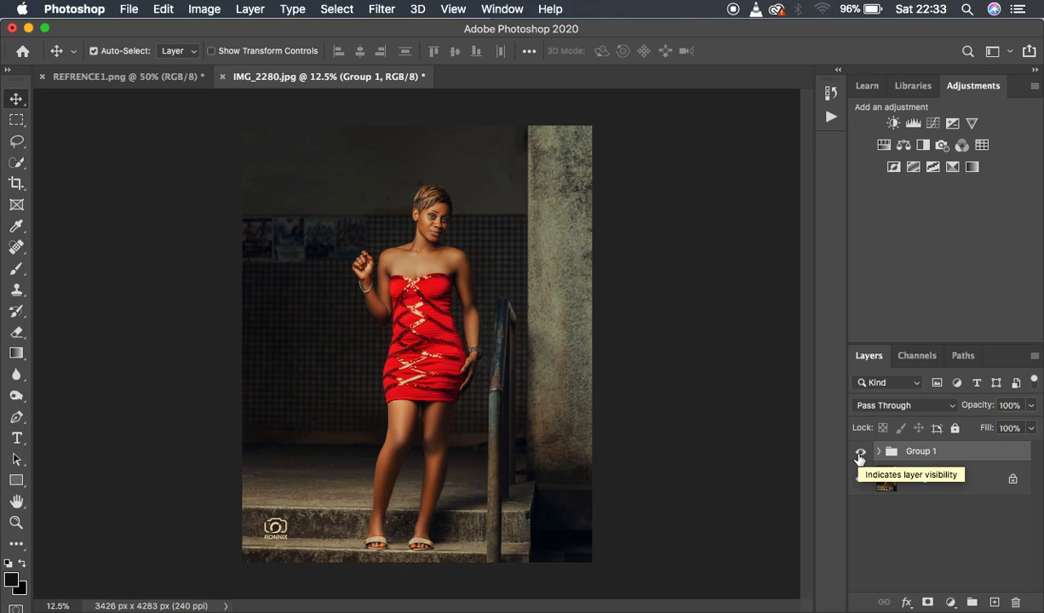
pyautogui.moveTo(937, 456); pyautogui.dragTo(1017, 603)
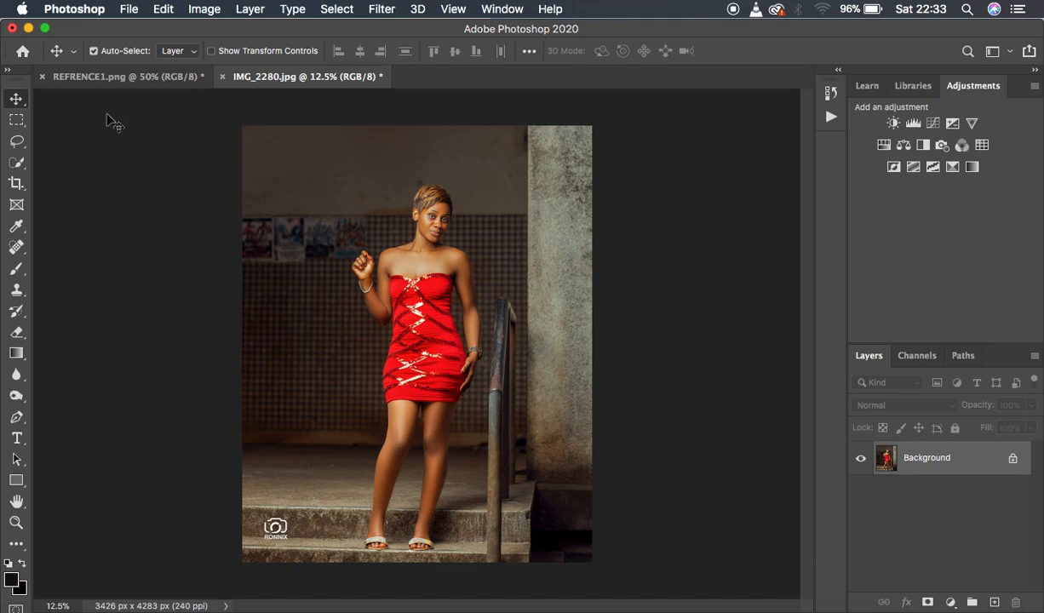
# Open REFRENCE1.png in Save for Web (Legacy) and compare the original with the optimized preview side by side.
pyautogui.click(88, 78)
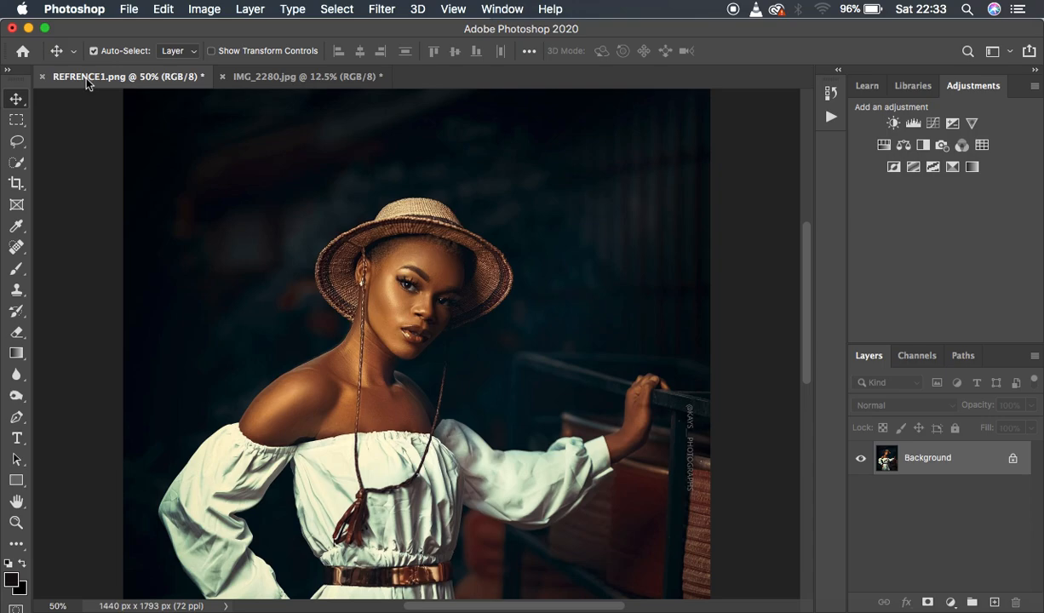
pyautogui.click(128, 10)
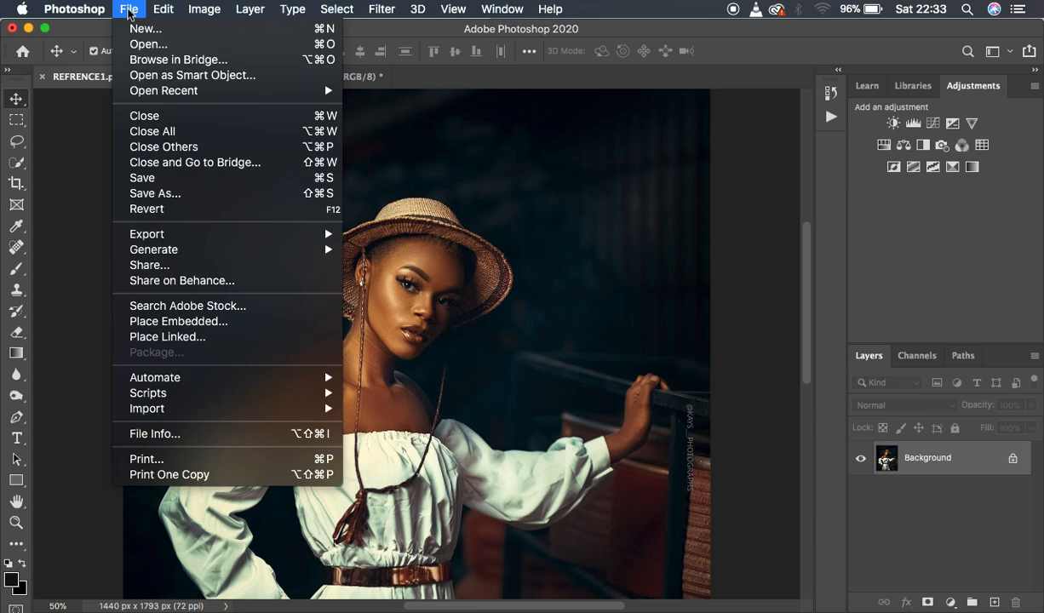
pyautogui.moveTo(170, 227)
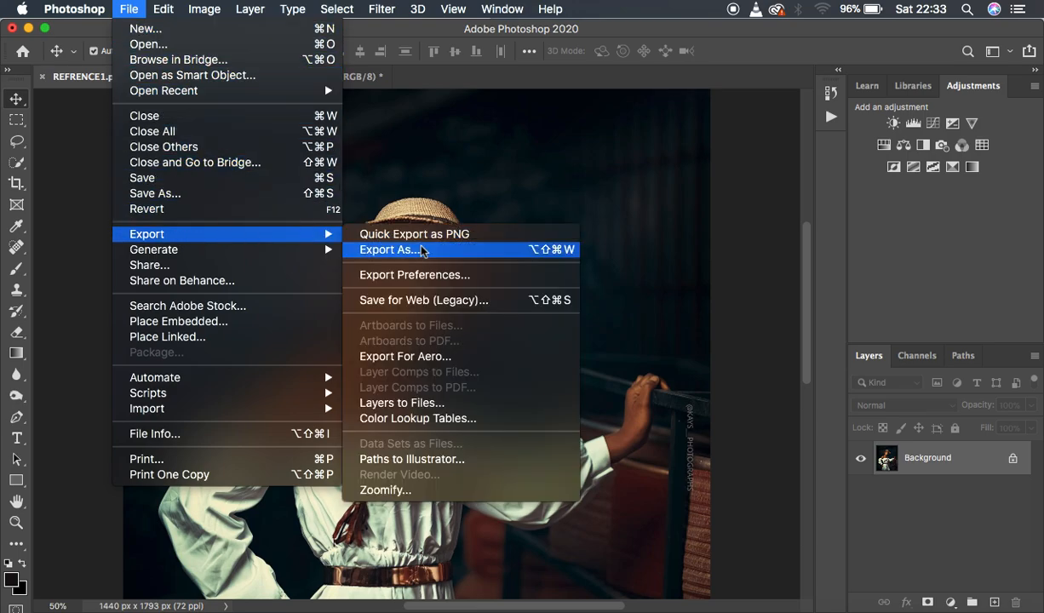
pyautogui.click(411, 303)
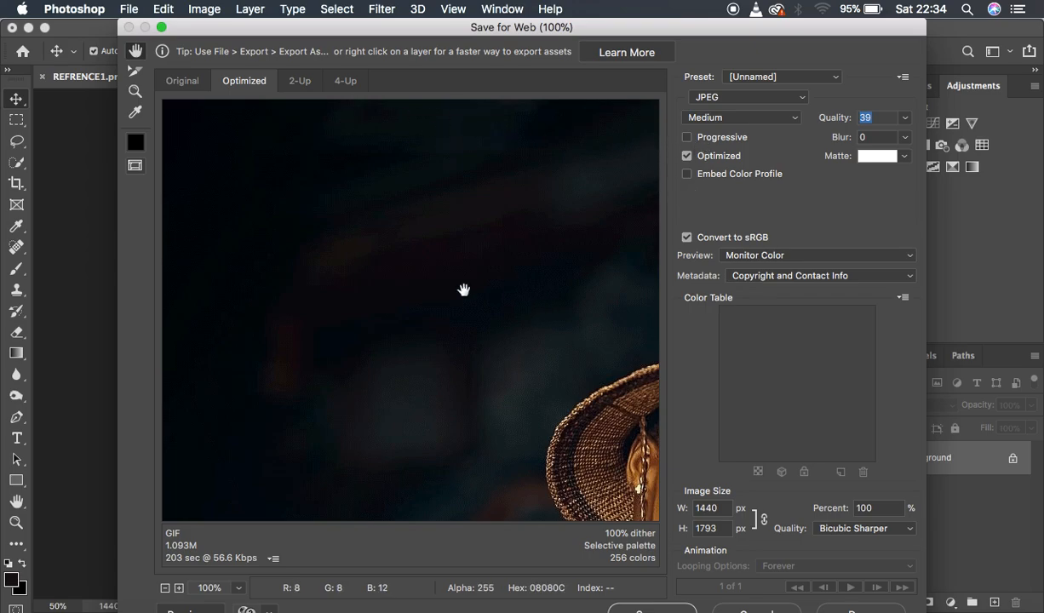
pyautogui.press('super+minus')
pyautogui.press('super+minus')
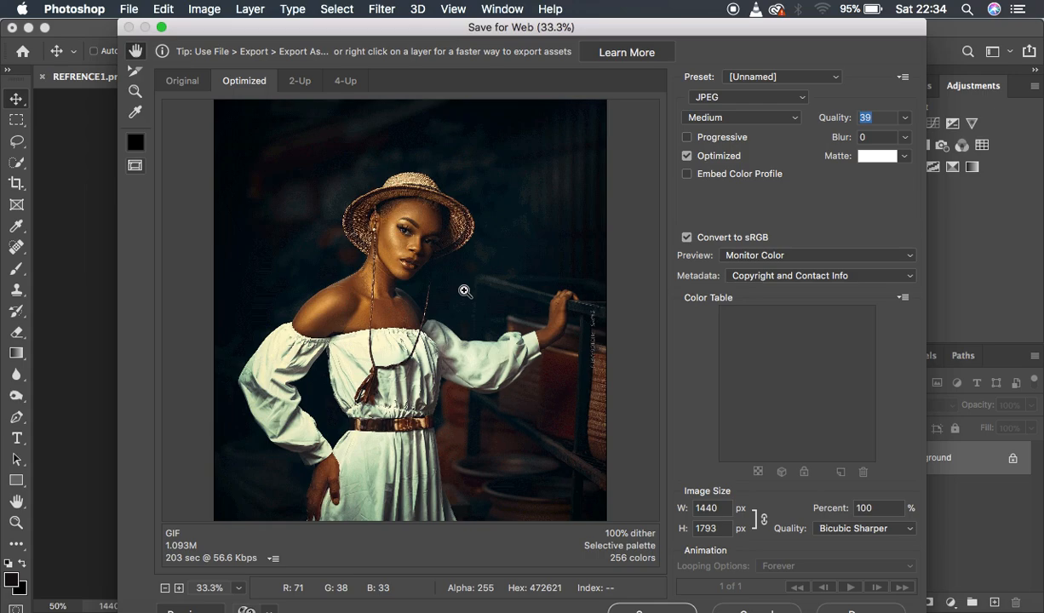
pyautogui.click(294, 83)
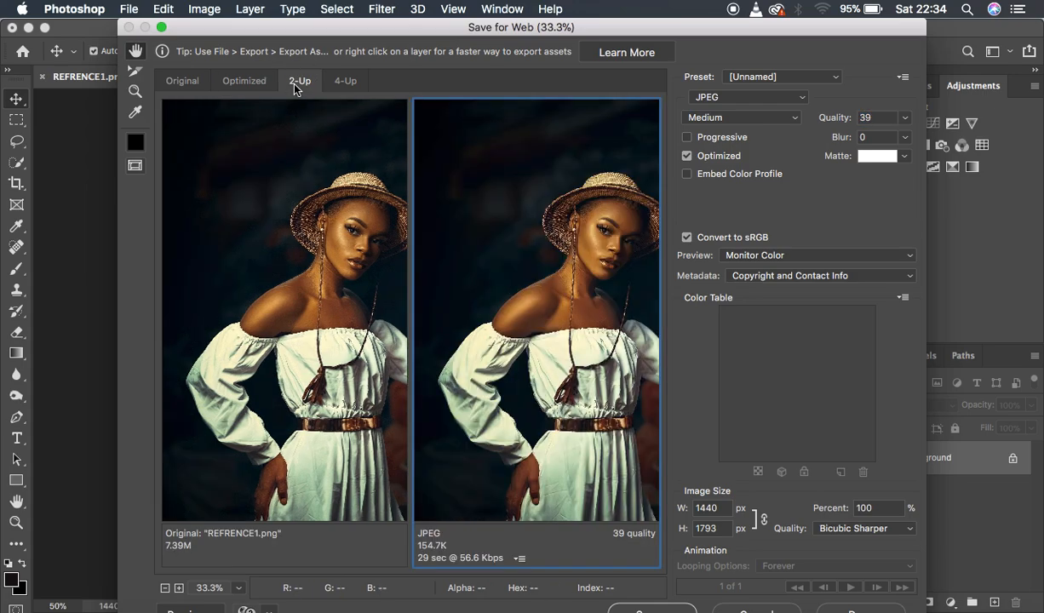
pyautogui.click(183, 82)
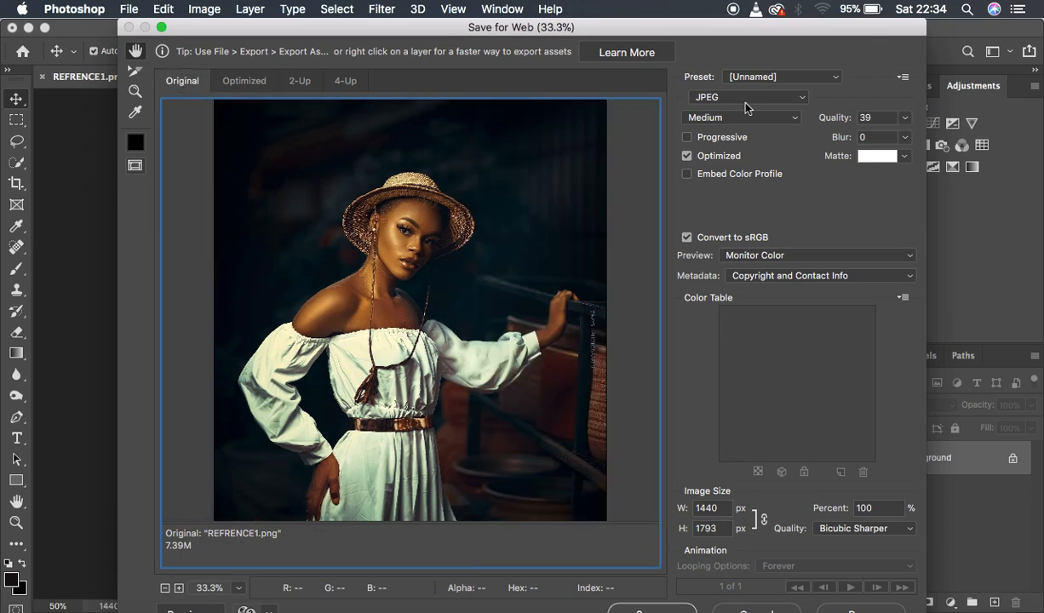
# Set the export format to GIF with 3 colors and compare the reduced version with the original.
pyautogui.click(715, 97)
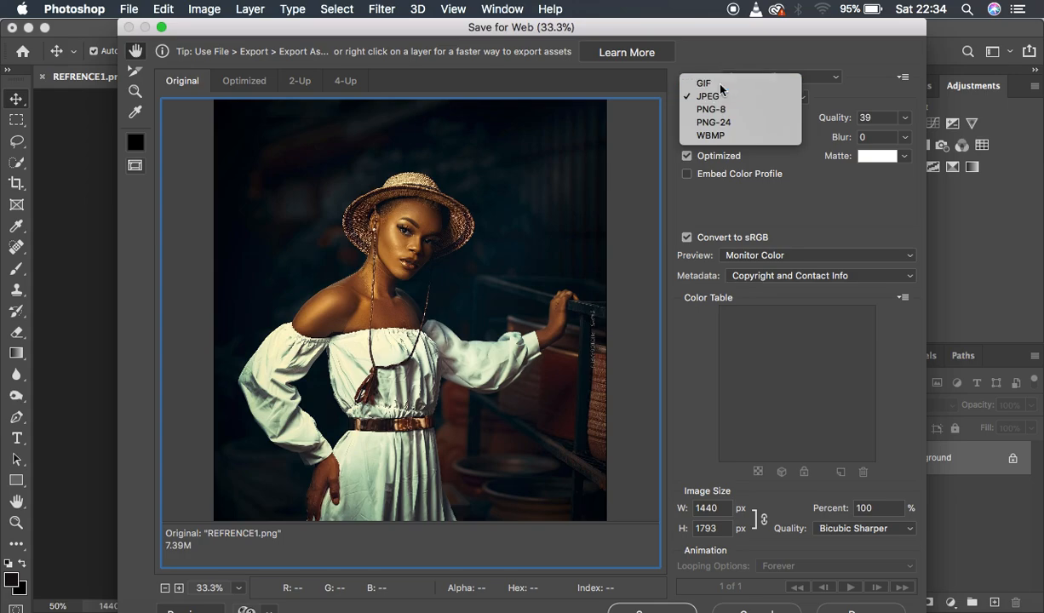
pyautogui.click(721, 85)
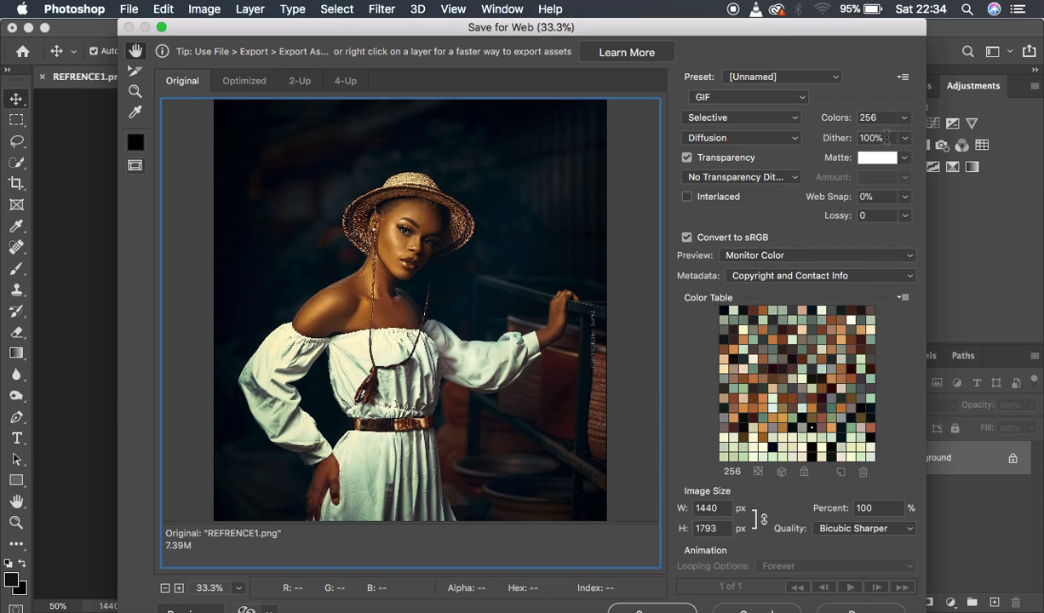
pyautogui.click(867, 117)
pyautogui.write('3')
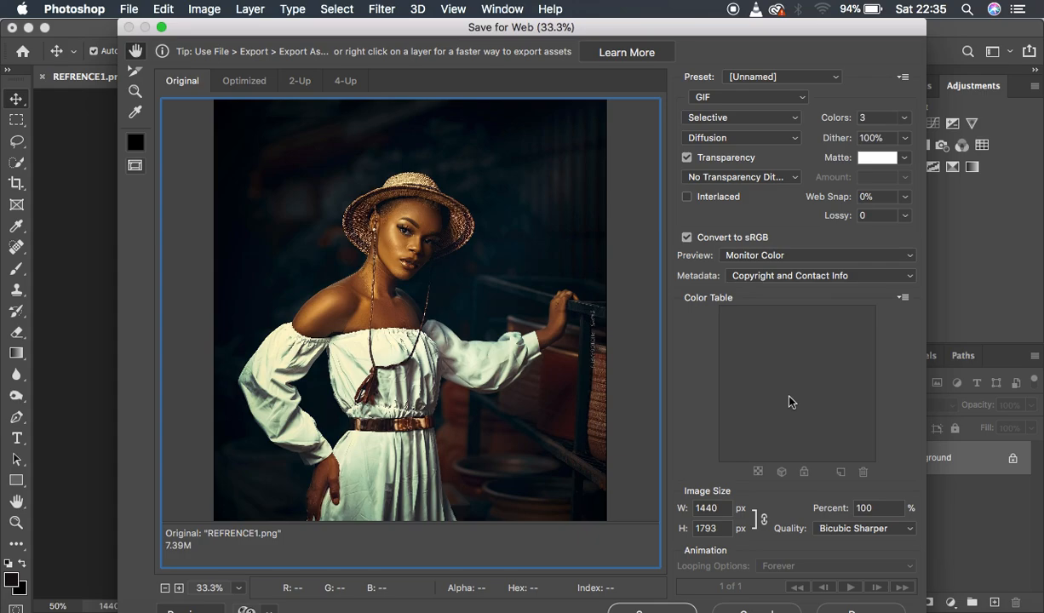
pyautogui.click(301, 82)
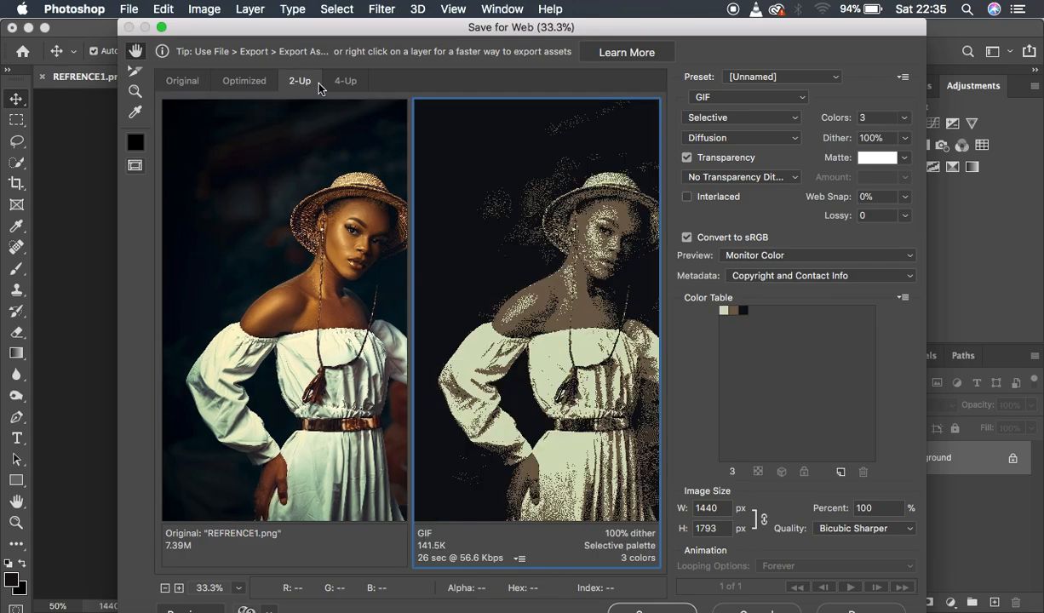
pyautogui.click(182, 81)
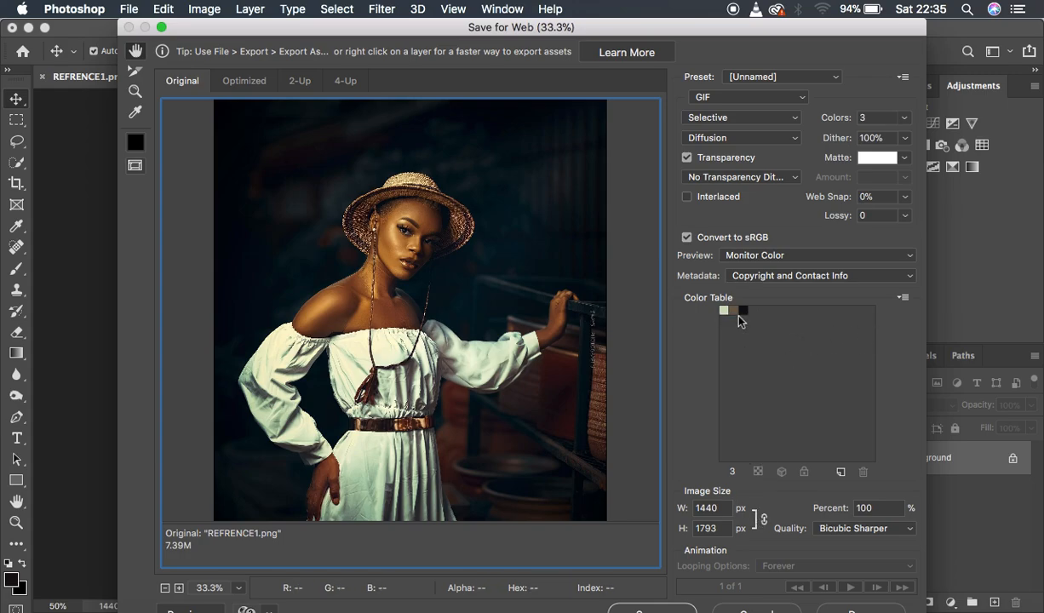
# Save the three-color table as steal.act in the olive edited folder and leave Save for Web without exporting the image.
pyautogui.click(904, 298)
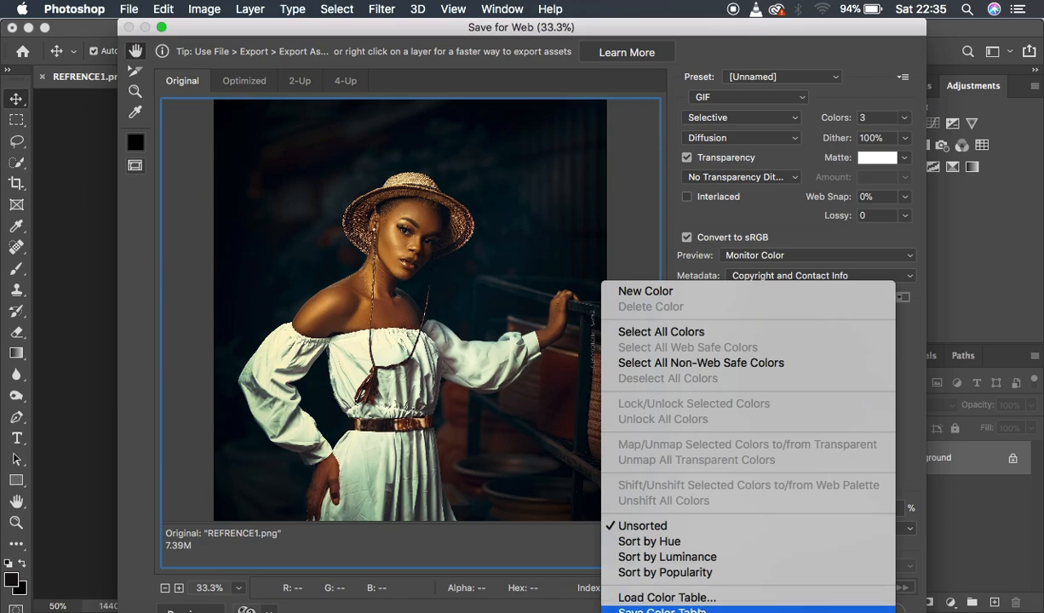
pyautogui.click(663, 610)
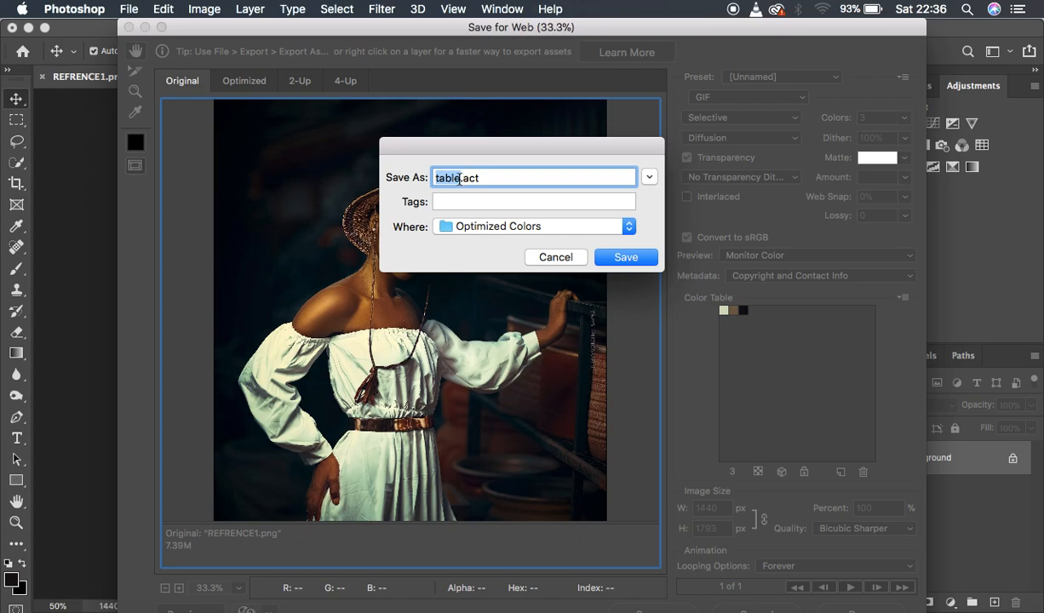
pyautogui.write('steal')
pyautogui.click(629, 227)
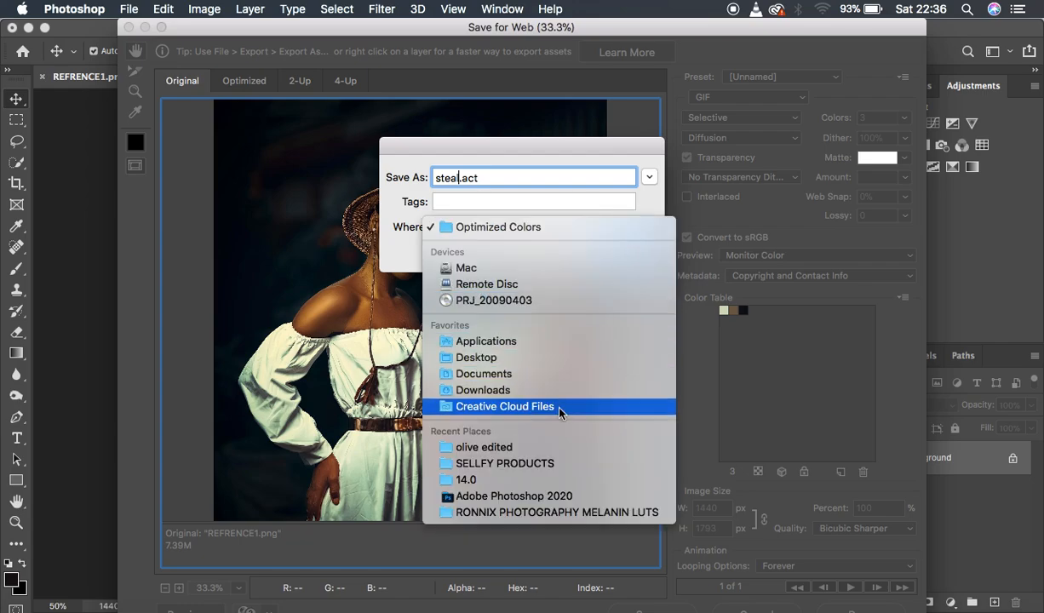
pyautogui.click(528, 448)
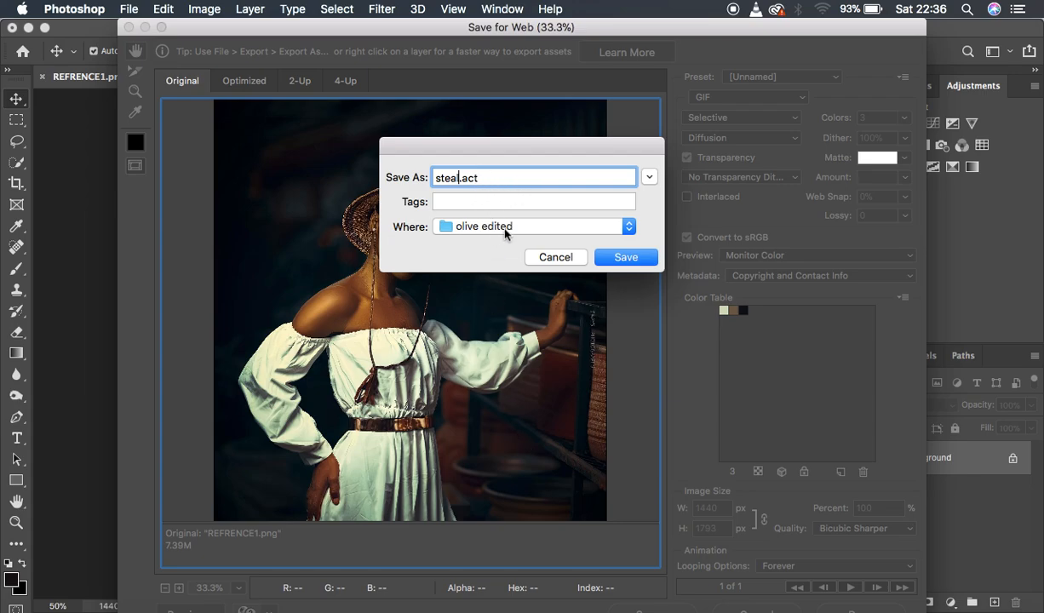
pyautogui.click(619, 259)
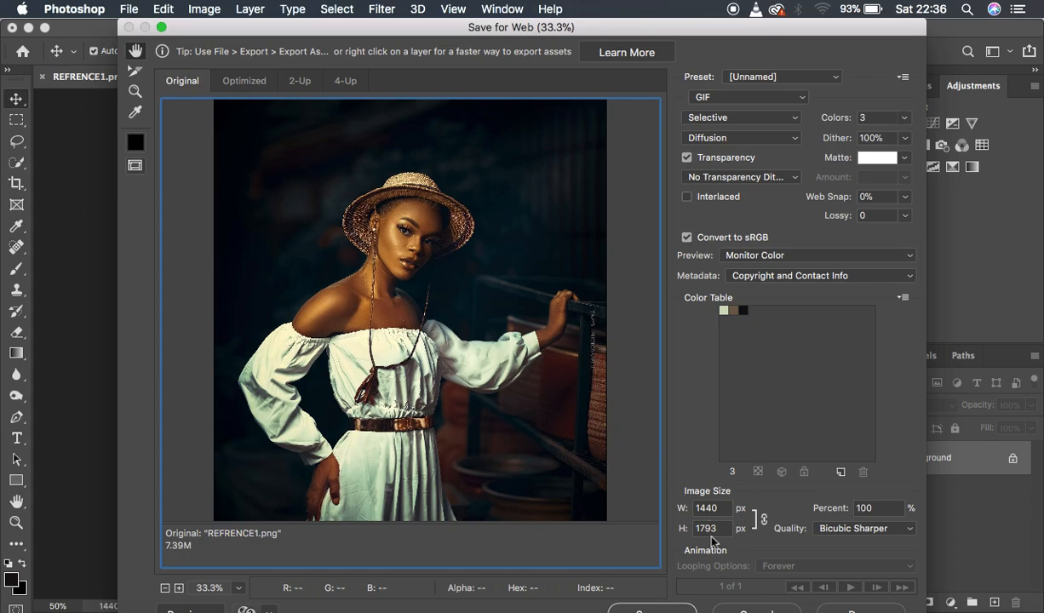
pyautogui.click(757, 610)
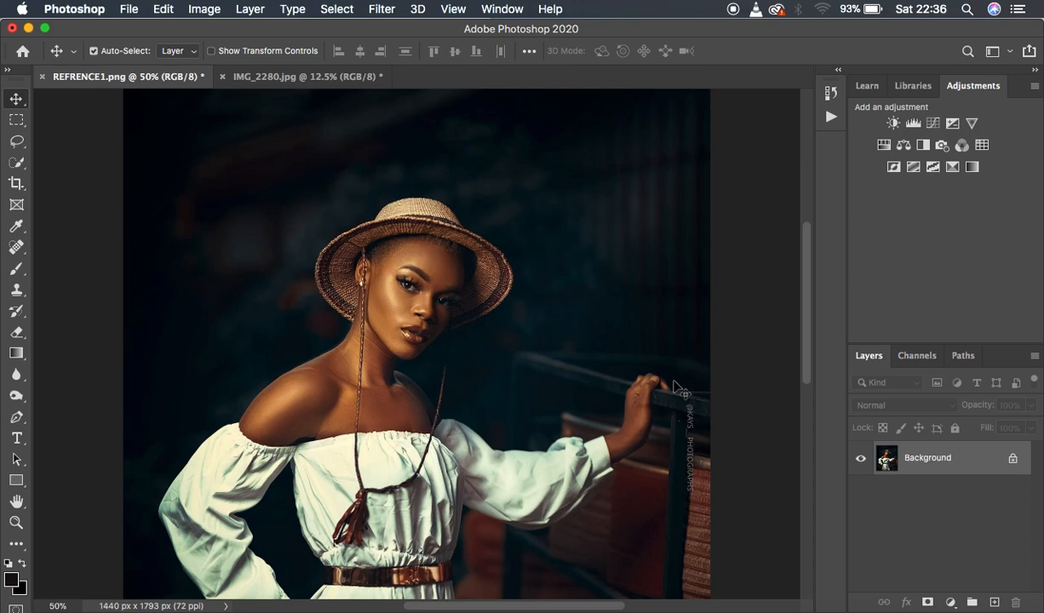
# Add a Gradient Map adjustment layer to IMG_2280.jpg using the black-to-white gradient from the Basics presets.
pyautogui.click(278, 78)
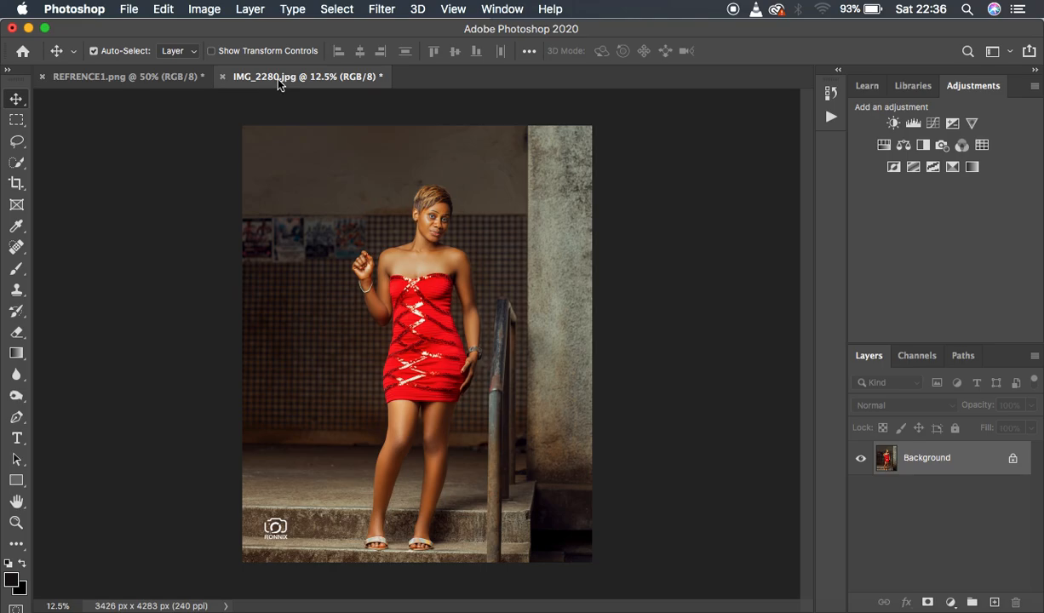
pyautogui.click(952, 602)
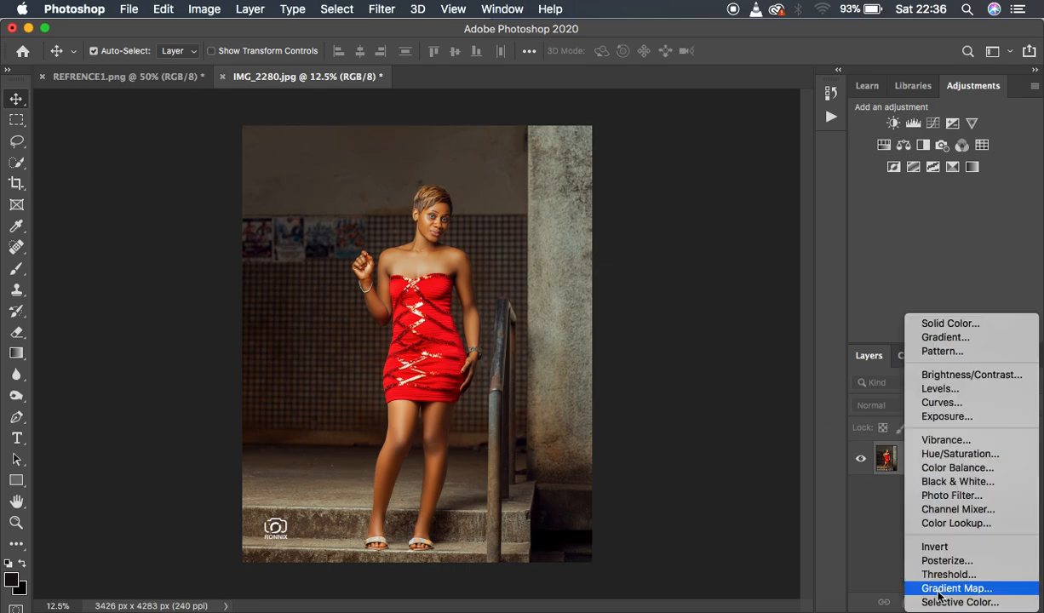
pyautogui.click(953, 588)
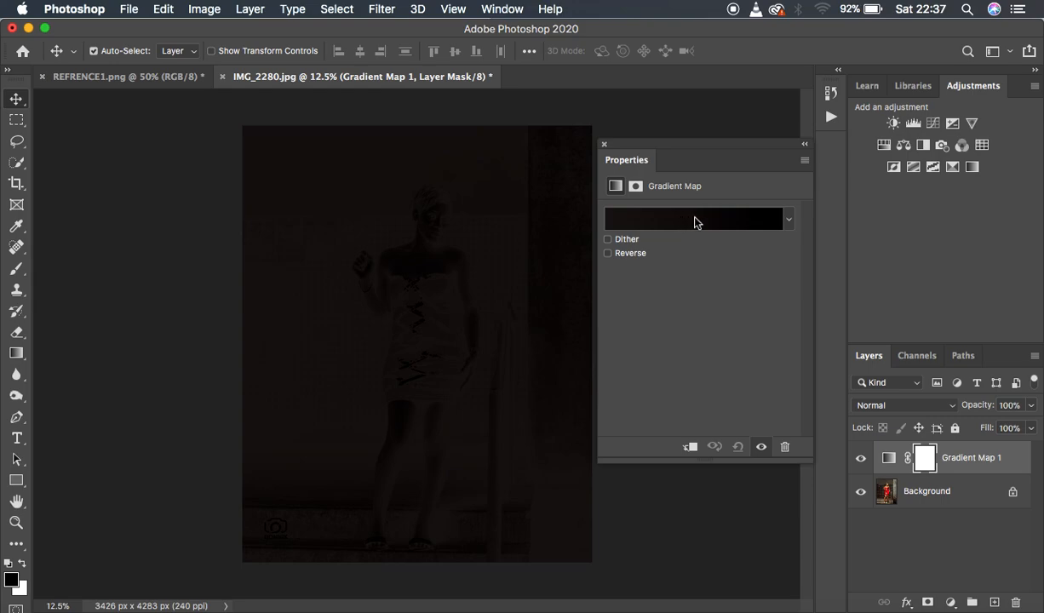
pyautogui.click(789, 223)
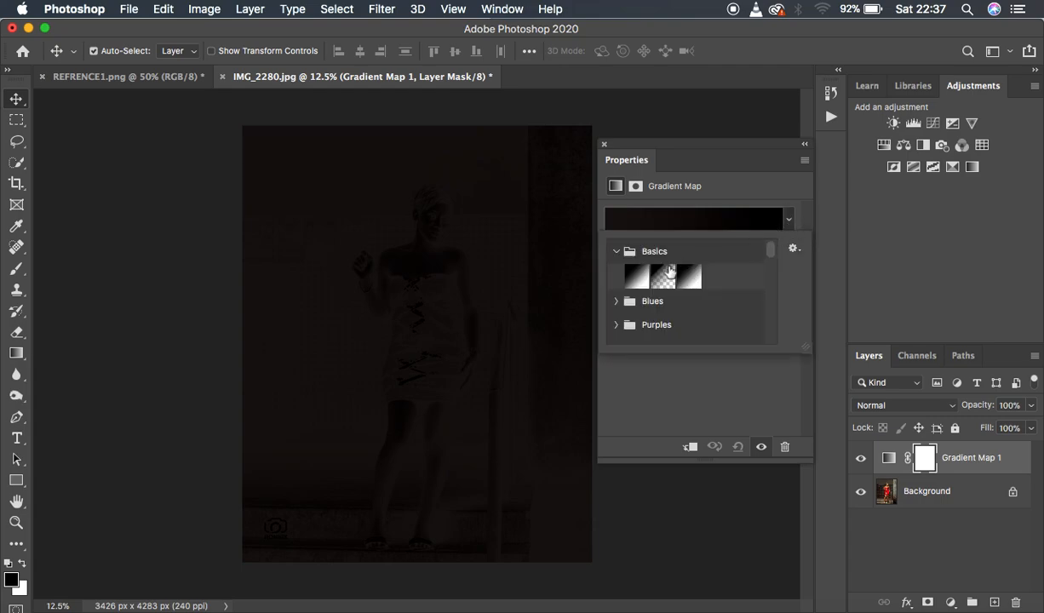
pyautogui.click(631, 279)
pyautogui.click(688, 277)
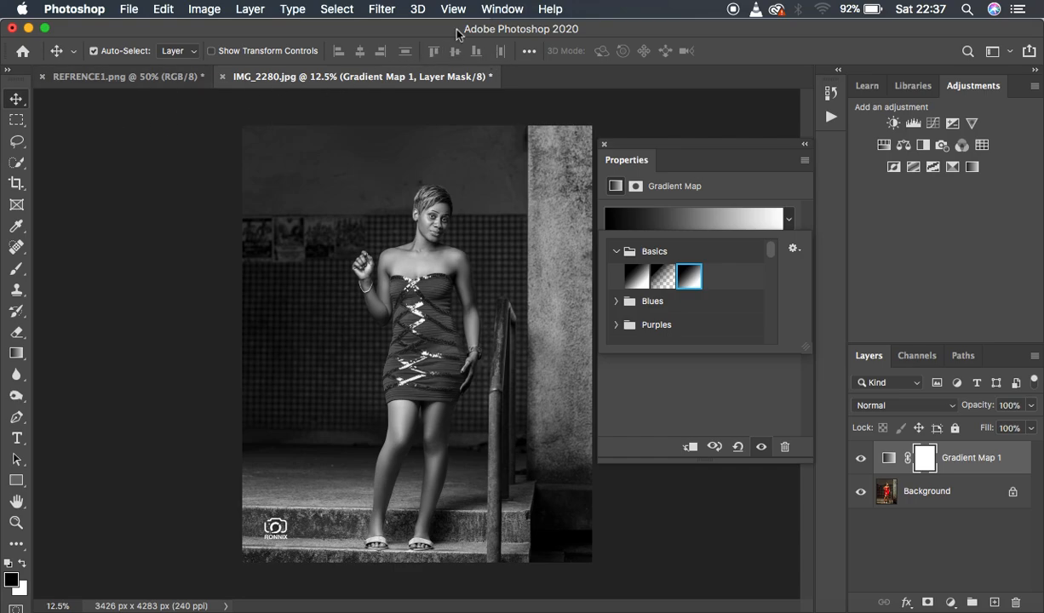
# Display the Swatches clear of the photo and the gradient map properties, and collapse the tutorial swatch group.
pyautogui.click(492, 9)
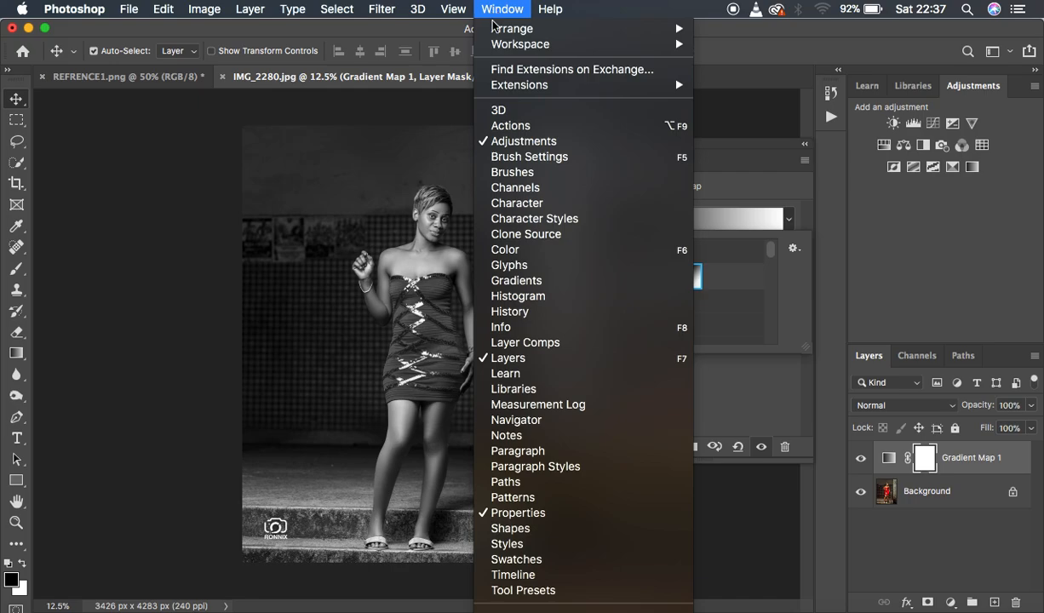
pyautogui.click(532, 562)
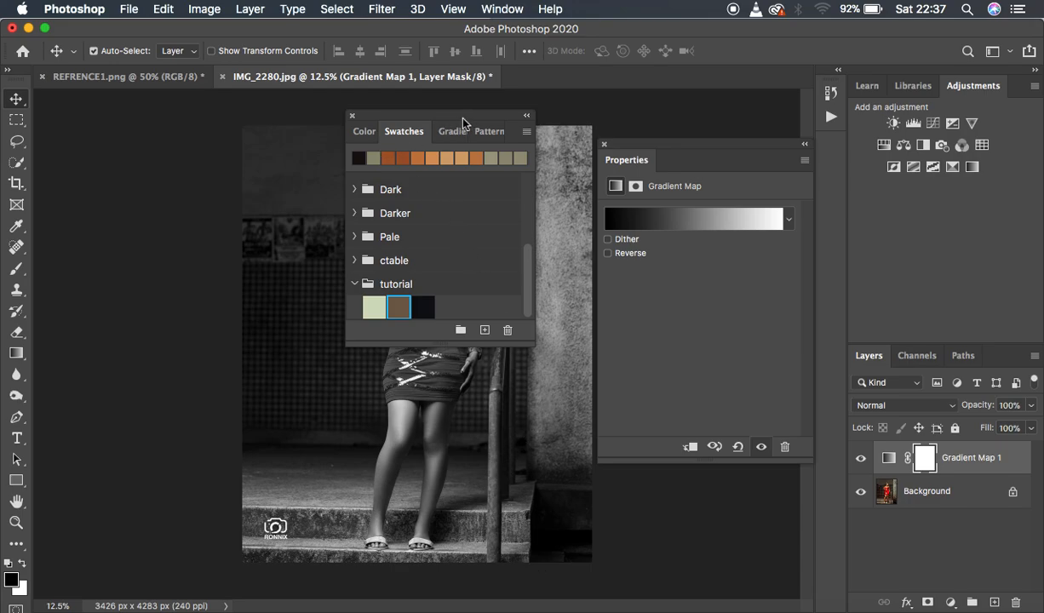
pyautogui.moveTo(462, 124); pyautogui.dragTo(915, 113)
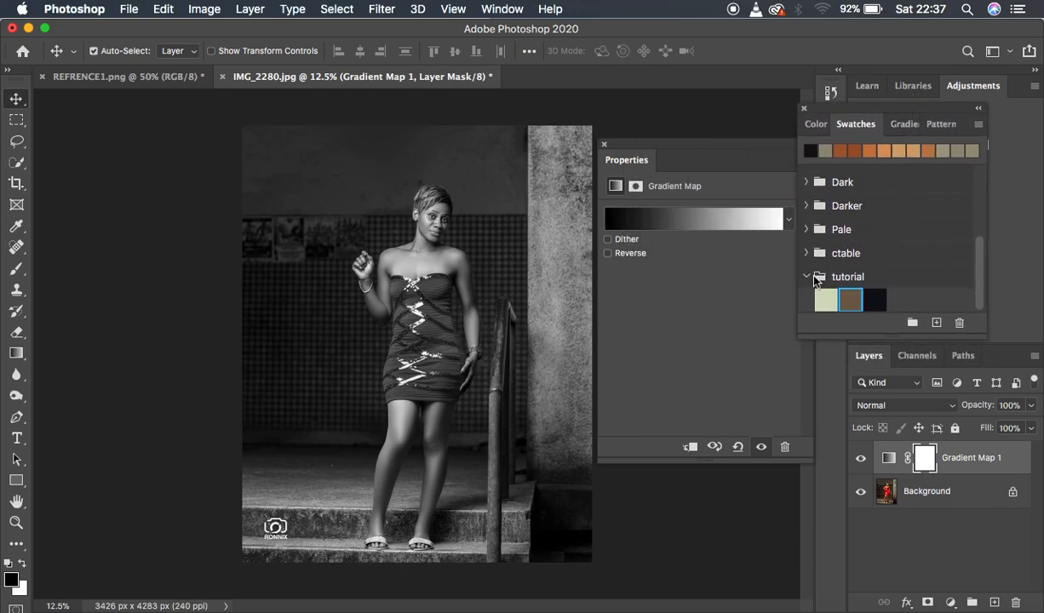
pyautogui.click(807, 276)
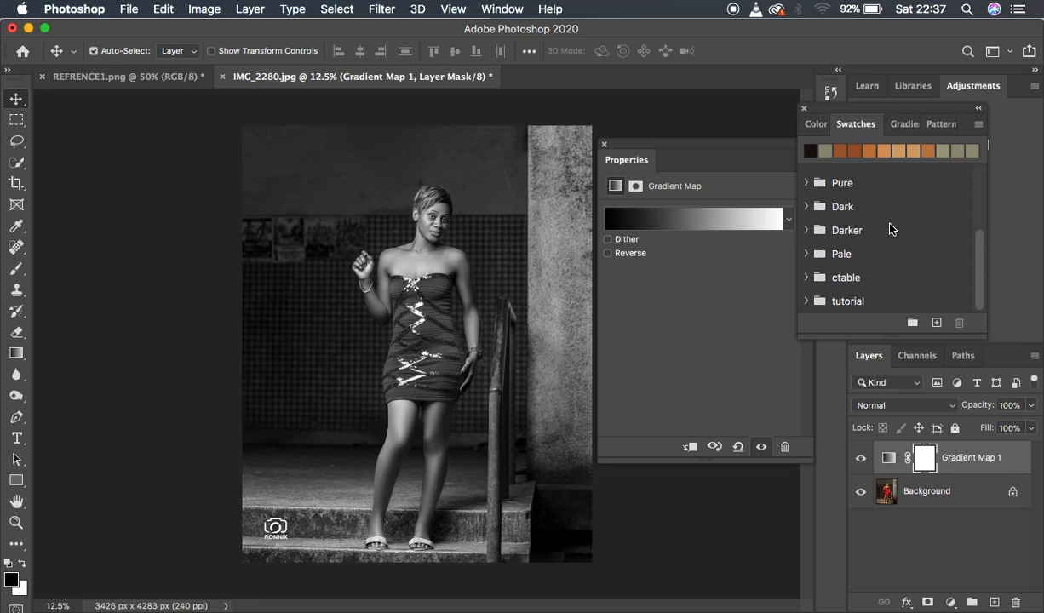
# Import the steal.act swatches from the olive edited folder and expand the steal group to show its three colors.
pyautogui.click(979, 126)
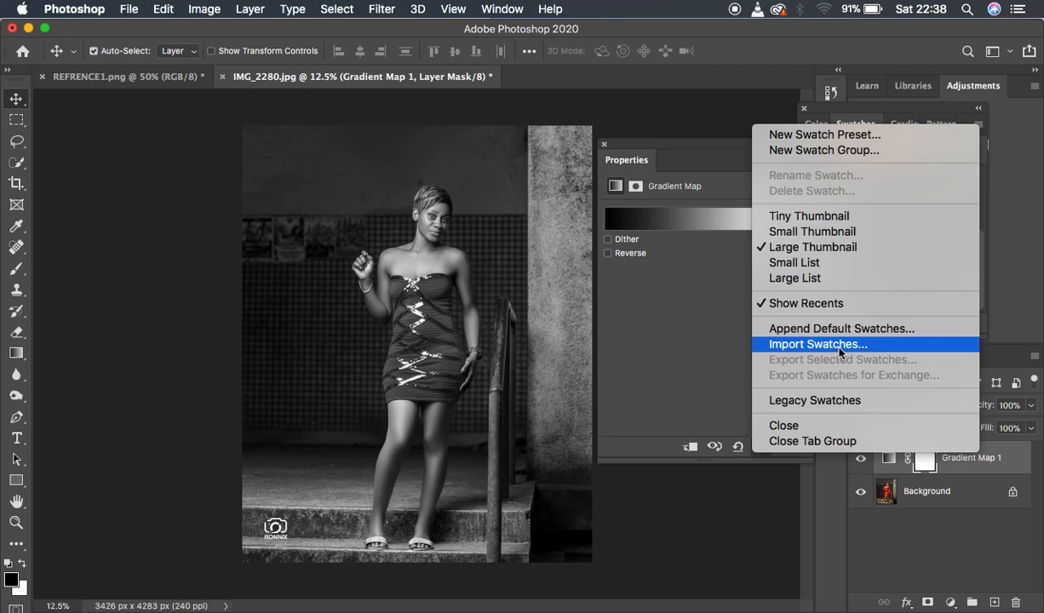
pyautogui.click(806, 341)
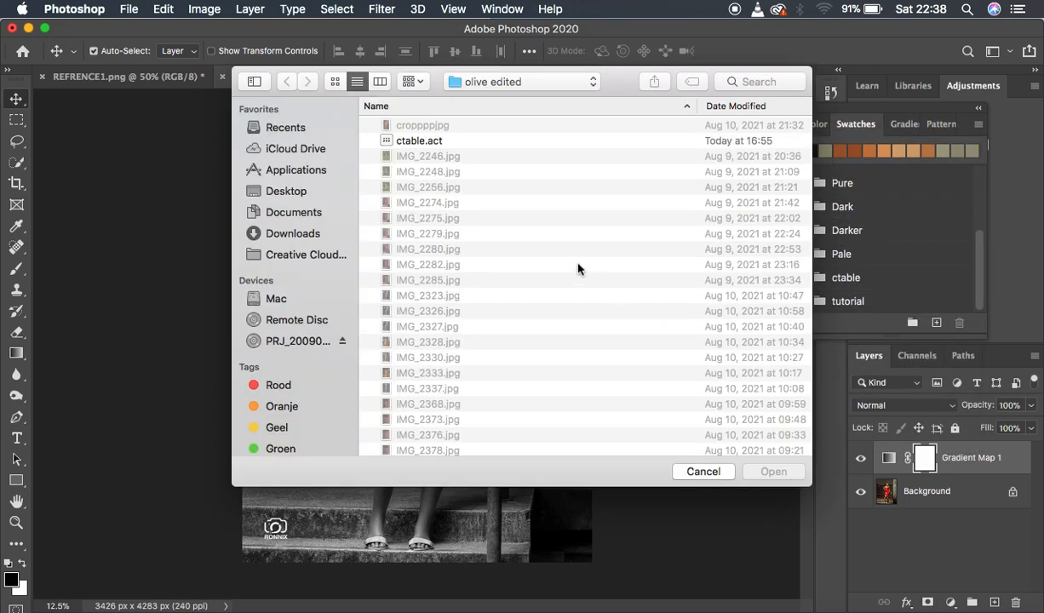
pyautogui.scroll(-3, 528, 341)
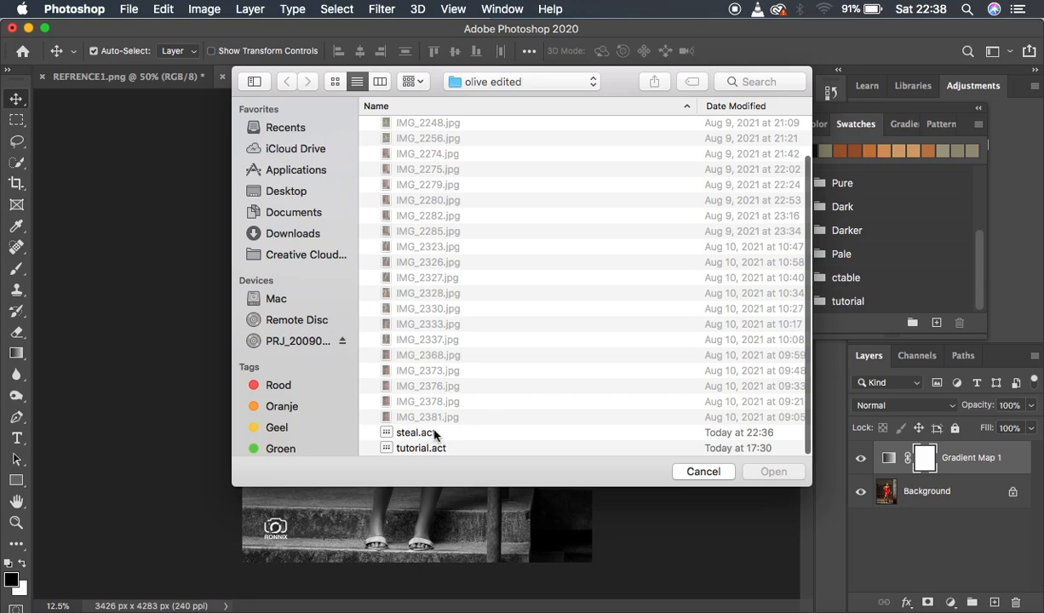
pyautogui.click(418, 434)
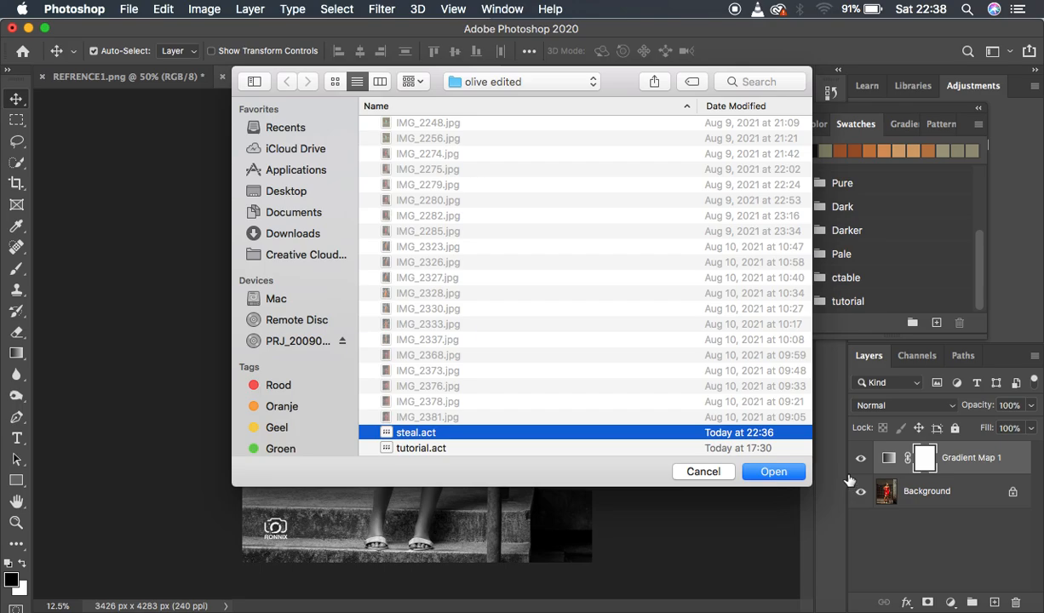
pyautogui.click(773, 474)
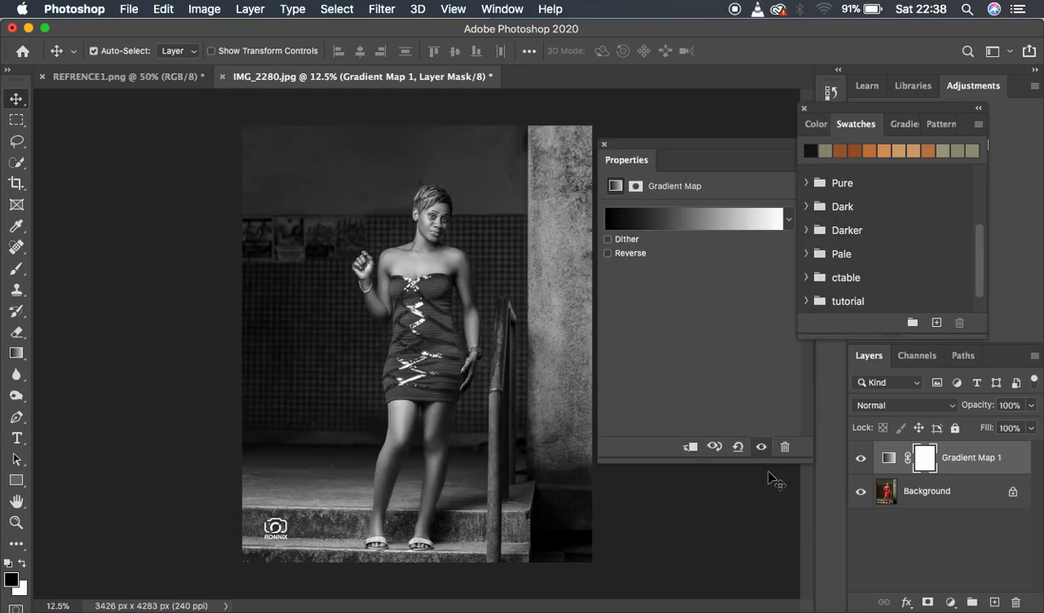
pyautogui.moveTo(980, 252); pyautogui.dragTo(981, 320)
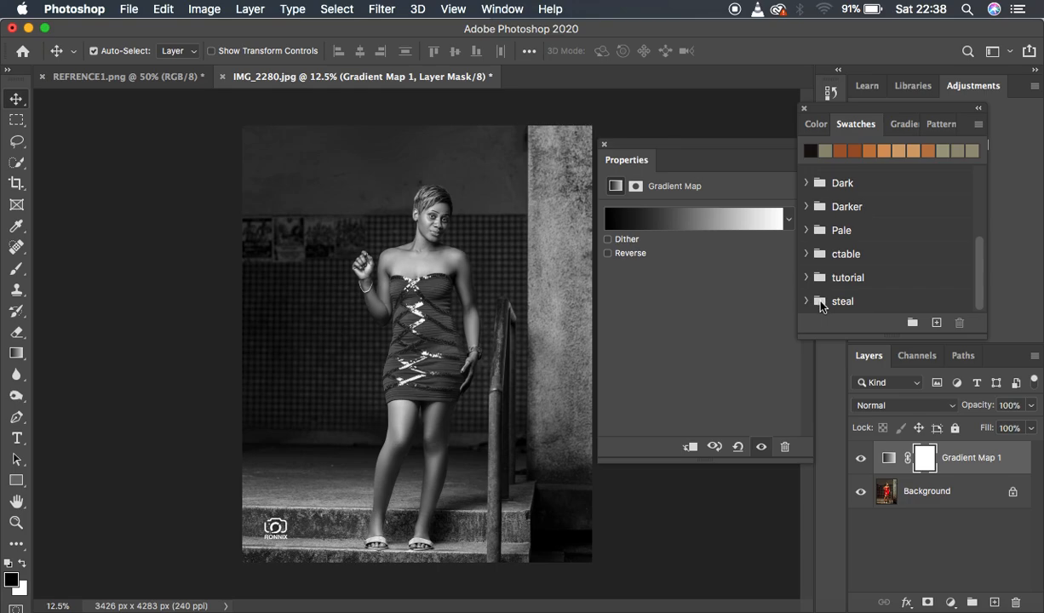
pyautogui.click(807, 302)
pyautogui.moveTo(979, 270); pyautogui.dragTo(979, 305)
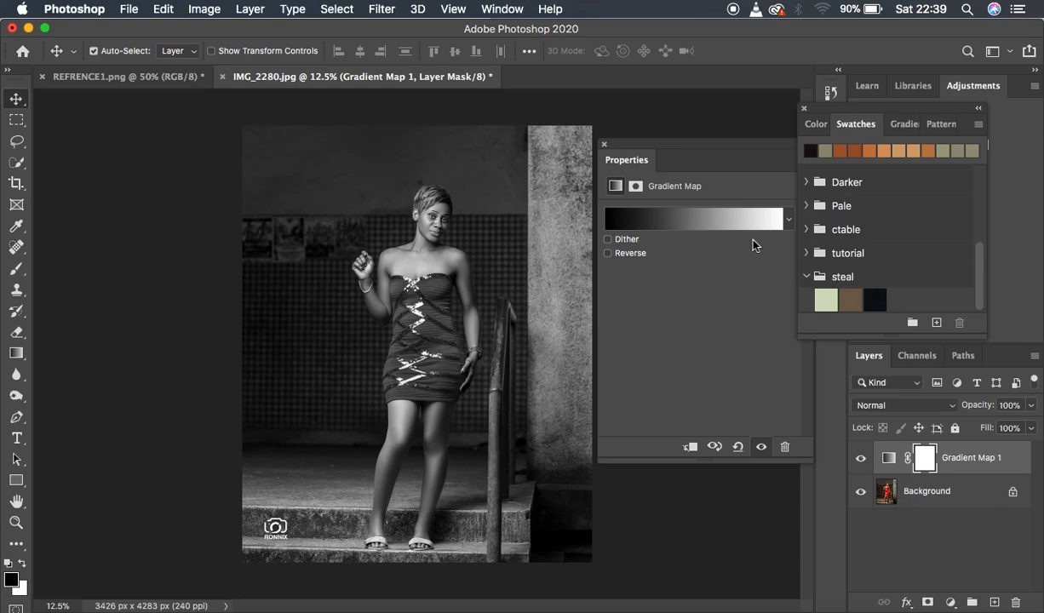
# Set the gradient map's white stop to the pale green steal swatch (d3dcbf) and its location to 86%.
pyautogui.click(700, 225)
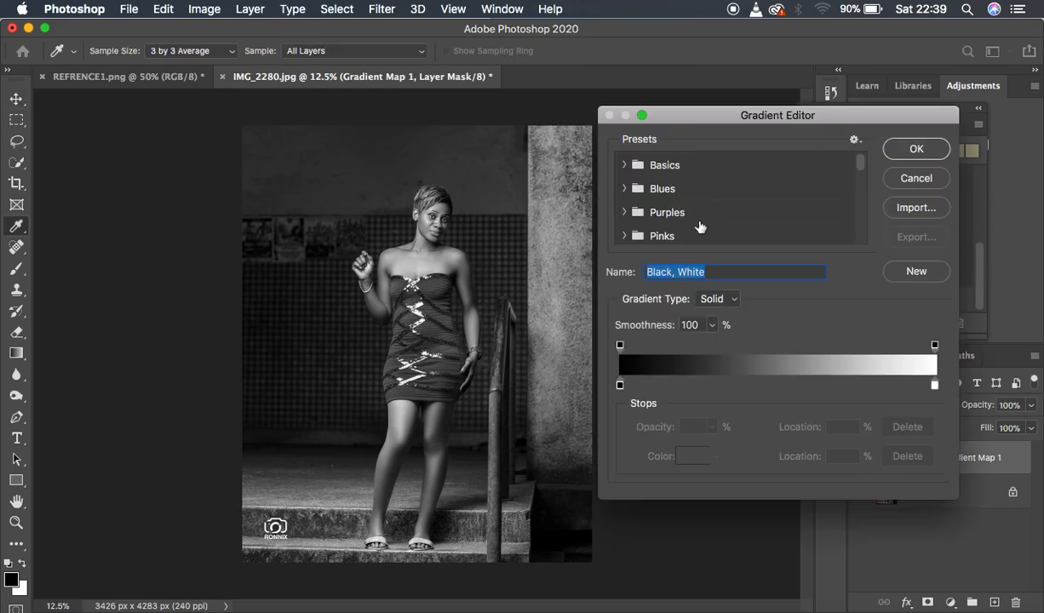
pyautogui.moveTo(793, 112); pyautogui.dragTo(620, 62)
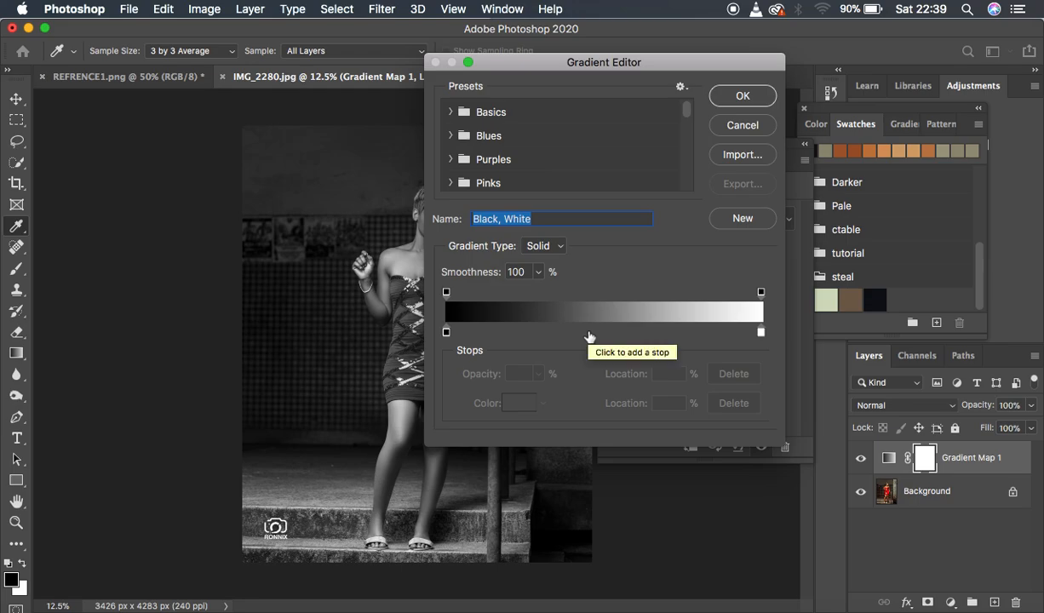
pyautogui.click(762, 333)
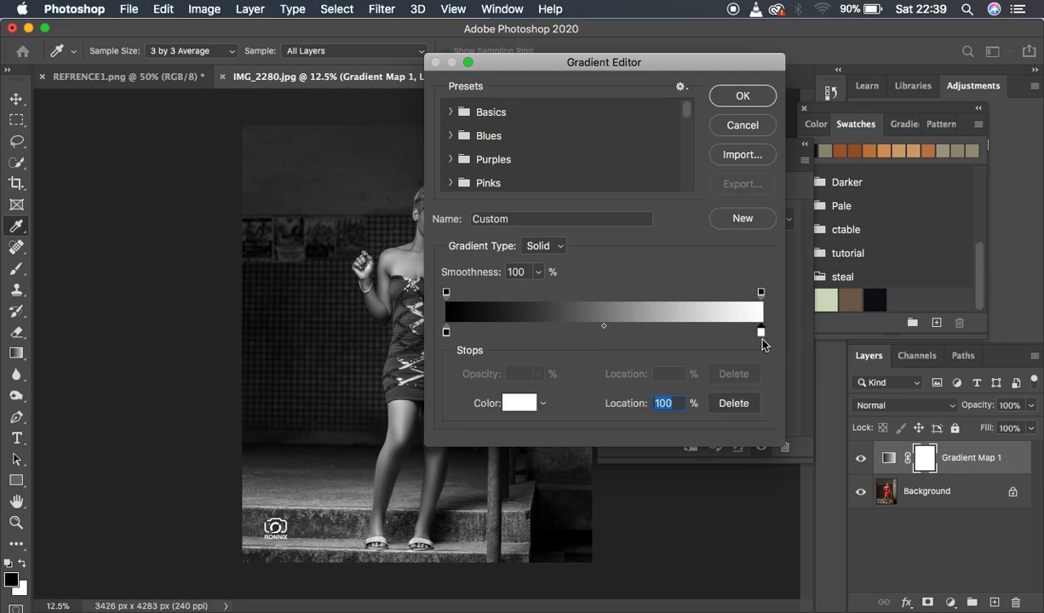
pyautogui.click(516, 404)
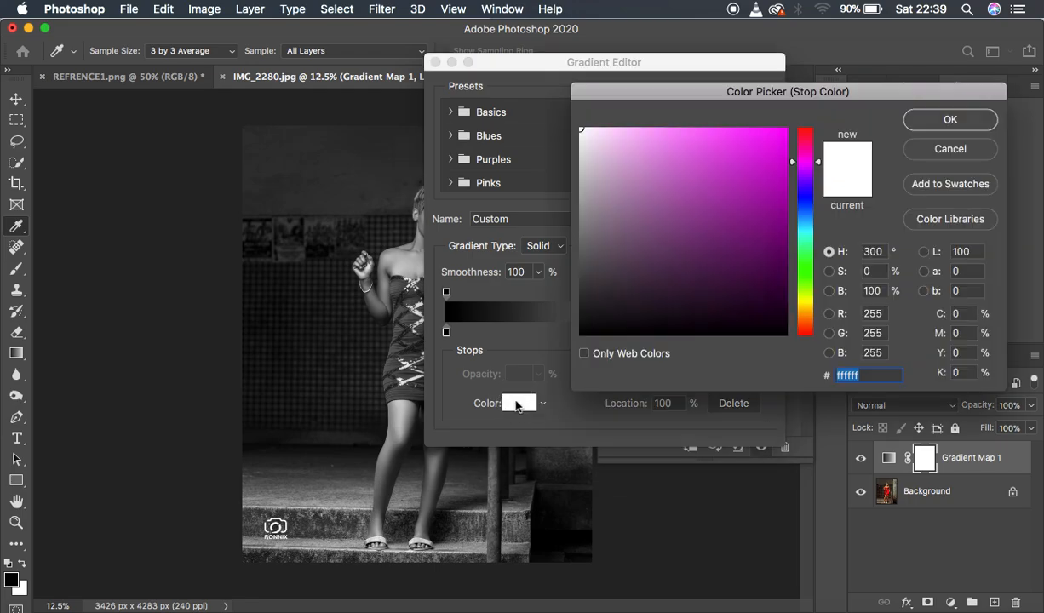
pyautogui.moveTo(826, 87); pyautogui.dragTo(515, 76)
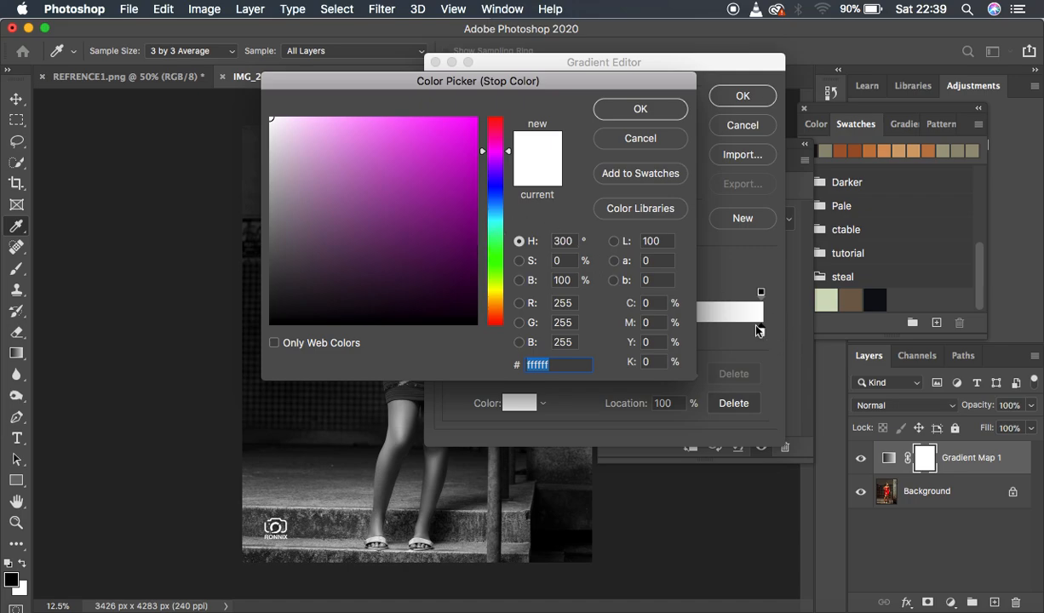
pyautogui.click(828, 299)
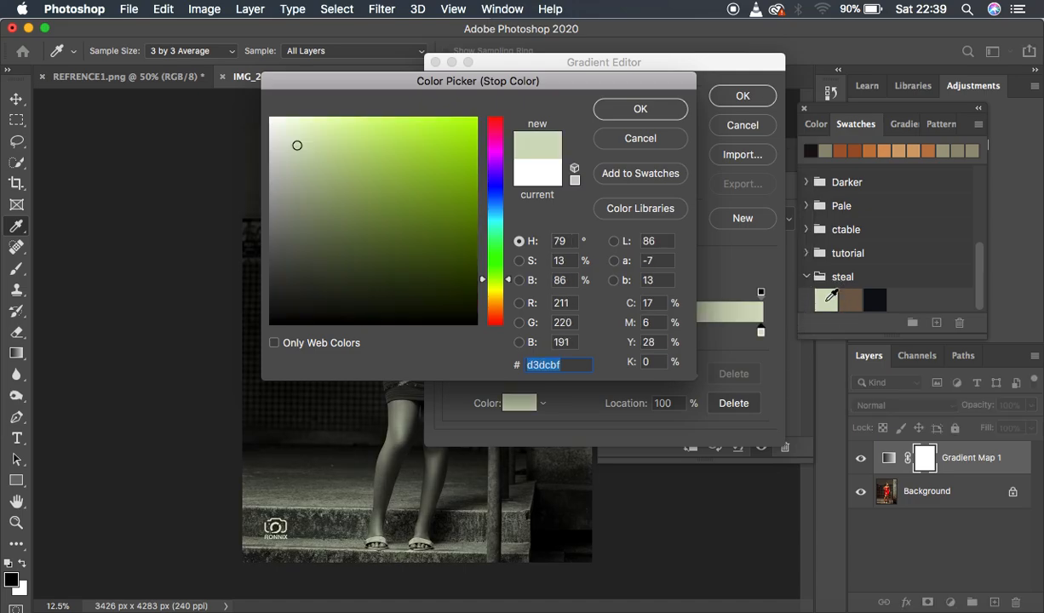
pyautogui.click(829, 297)
pyautogui.click(640, 111)
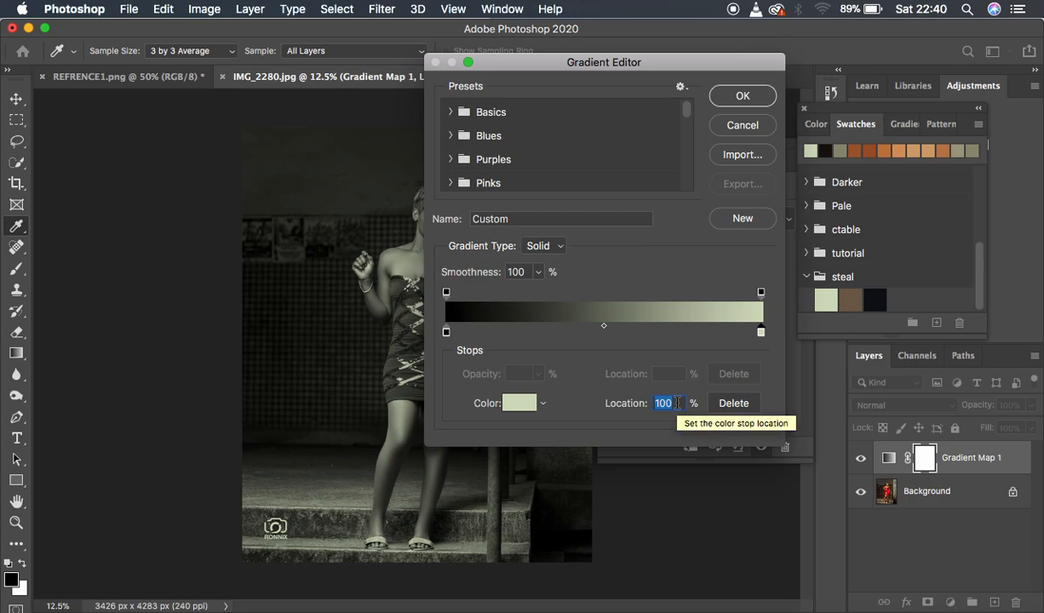
pyautogui.write('86')
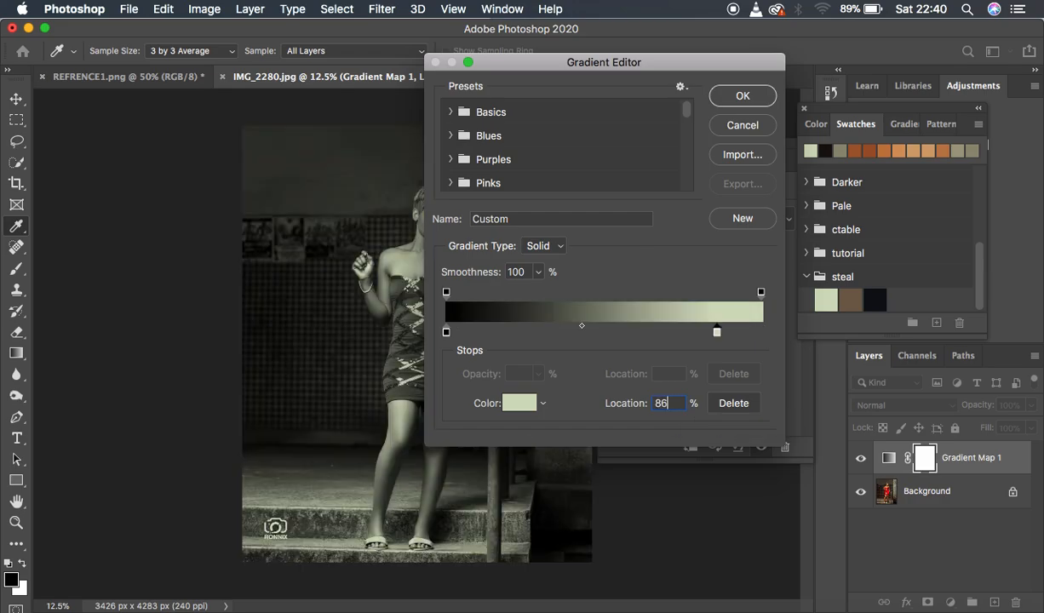
# Set the gradient's black stop to the near-black steal swatch (0c0f13) and its location to 7%.
pyautogui.click(446, 333)
pyautogui.click(511, 401)
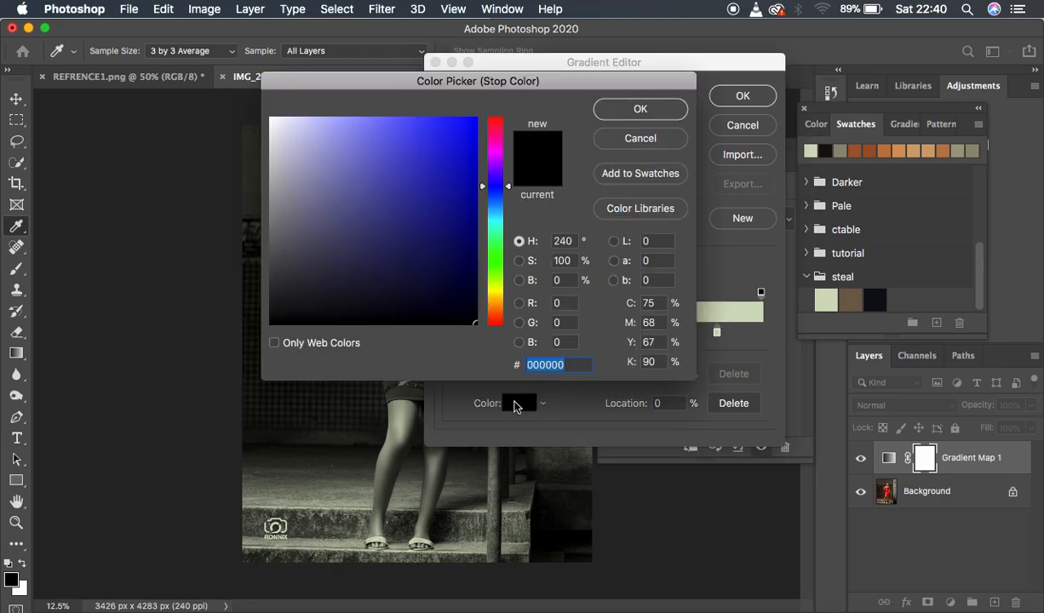
pyautogui.click(879, 297)
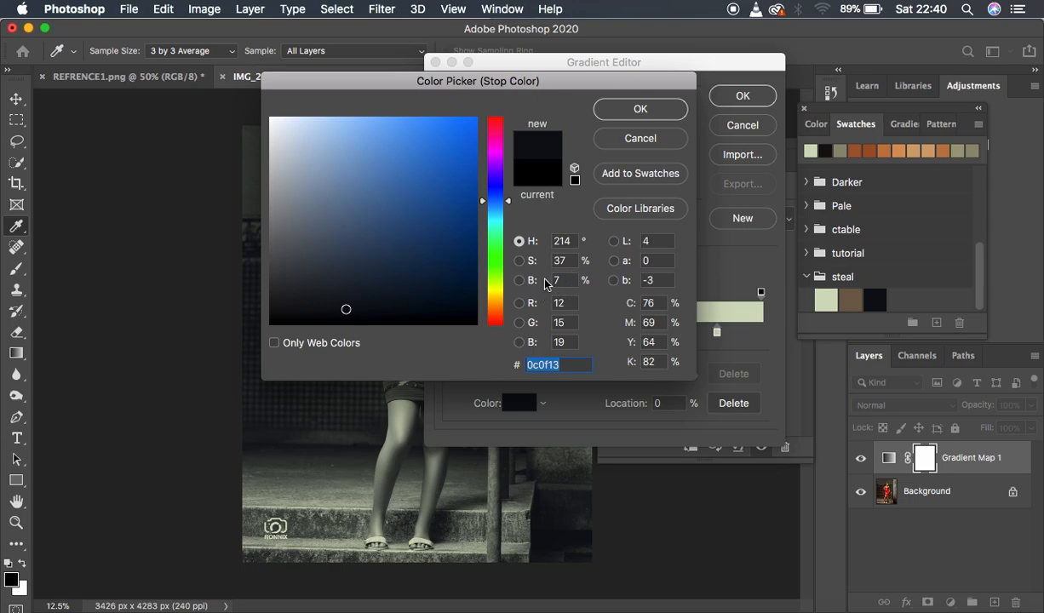
pyautogui.click(640, 108)
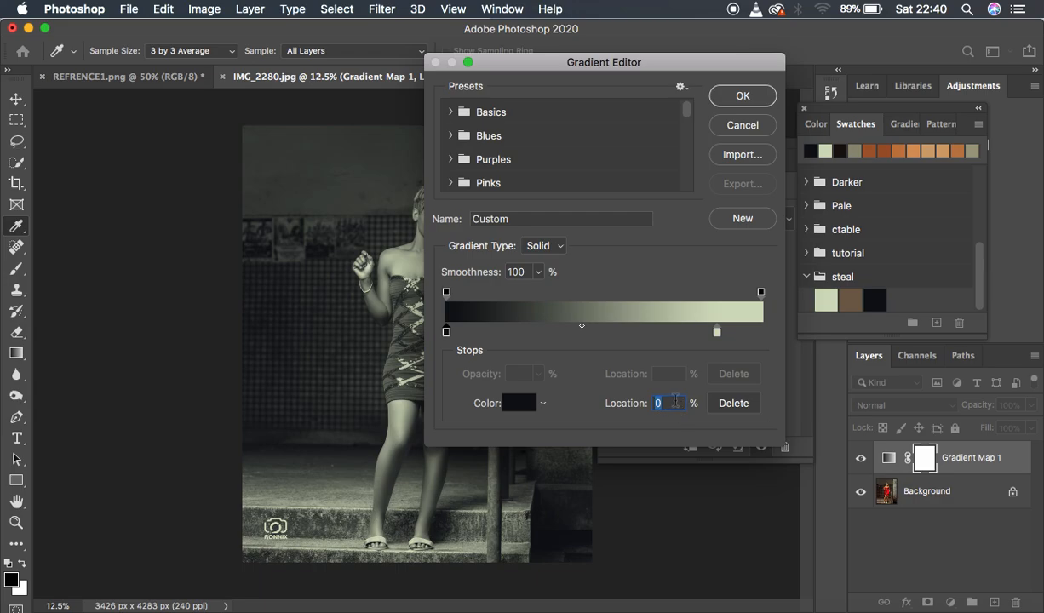
pyautogui.write('7')
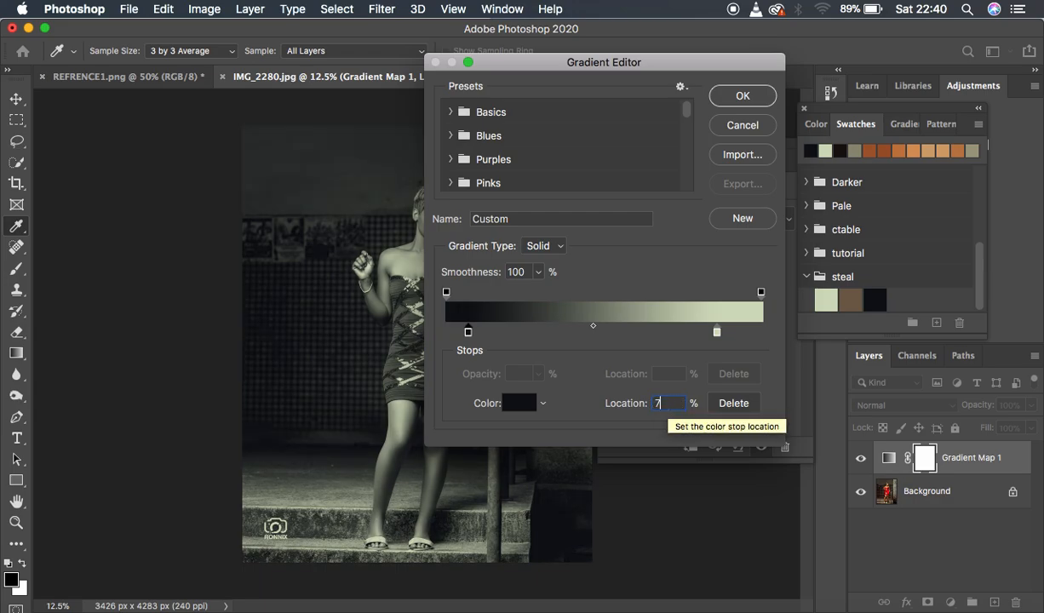
# Add a middle color stop in the brown steal swatch (73604e) at 45% and apply the edited gradient.
pyautogui.click(582, 331)
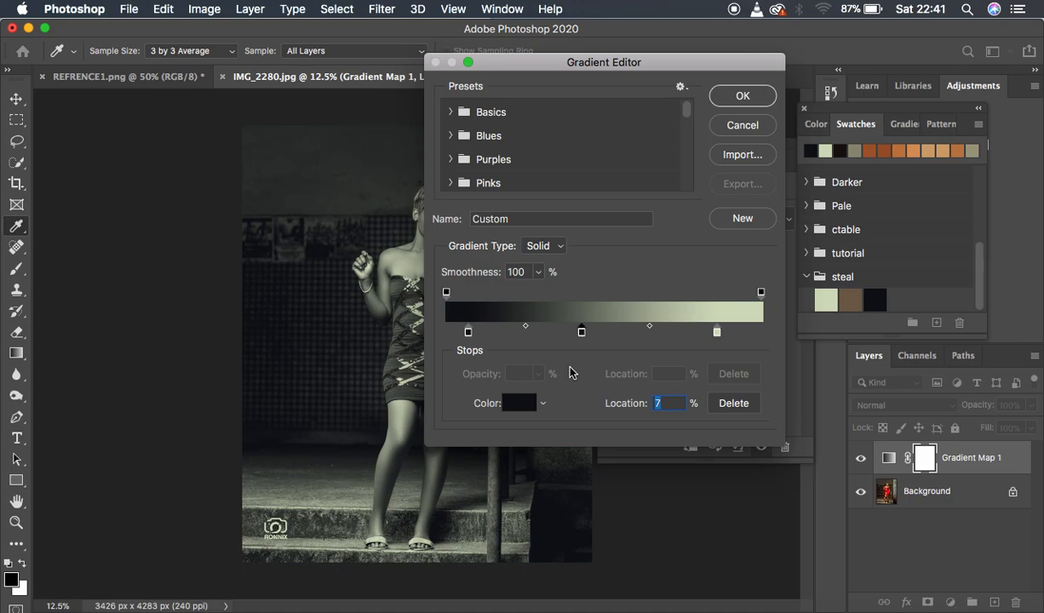
pyautogui.click(519, 404)
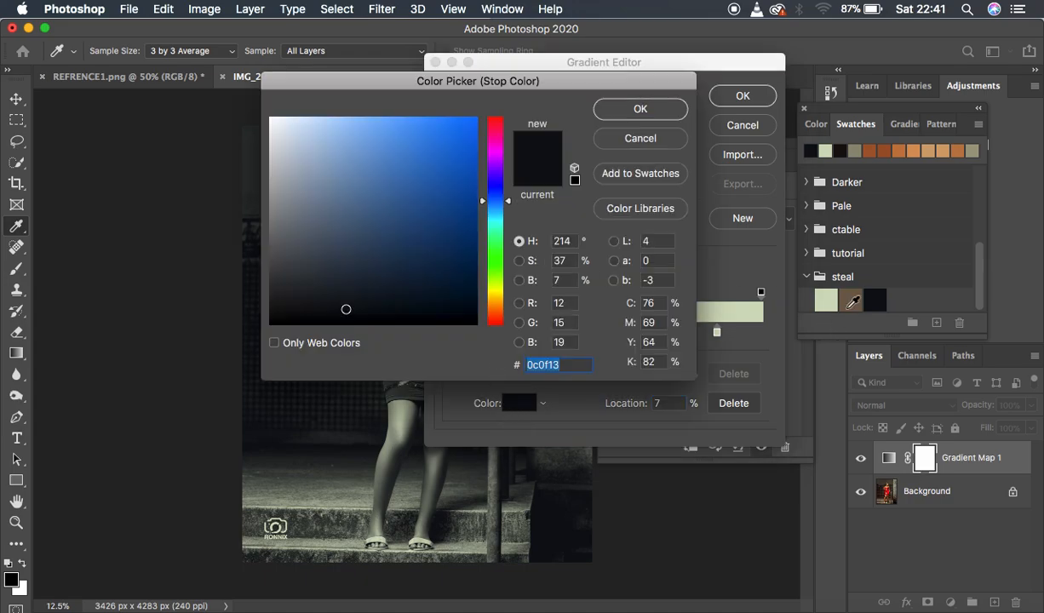
pyautogui.click(850, 302)
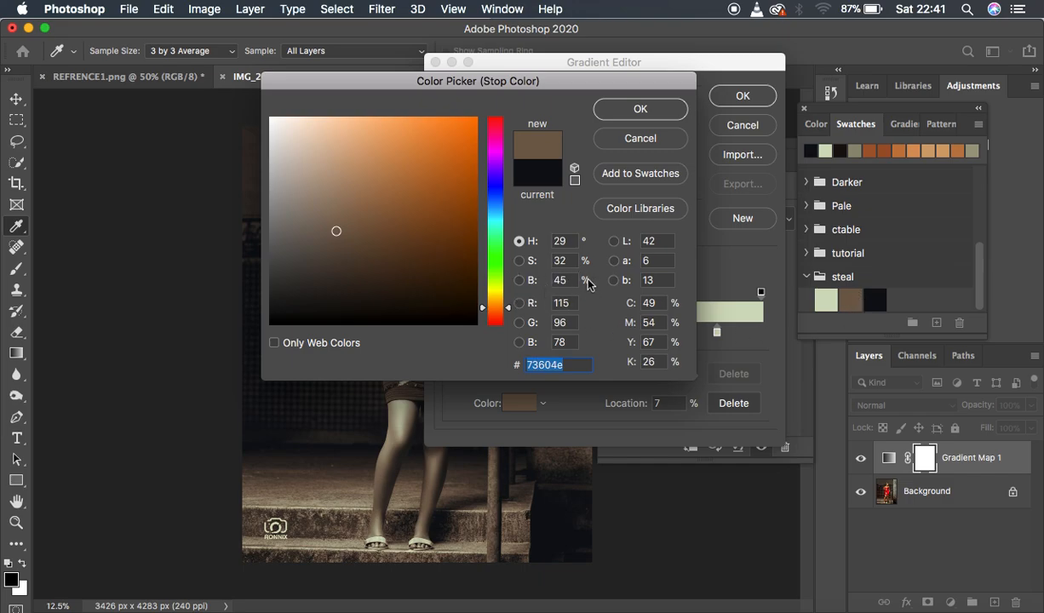
pyautogui.click(639, 111)
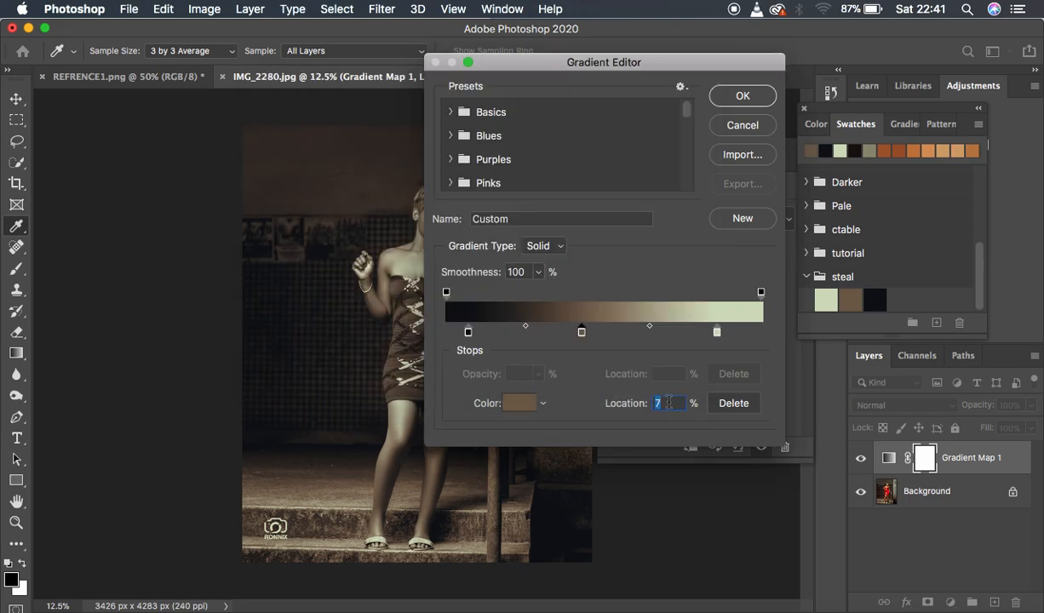
pyautogui.write('45')
pyautogui.click(741, 99)
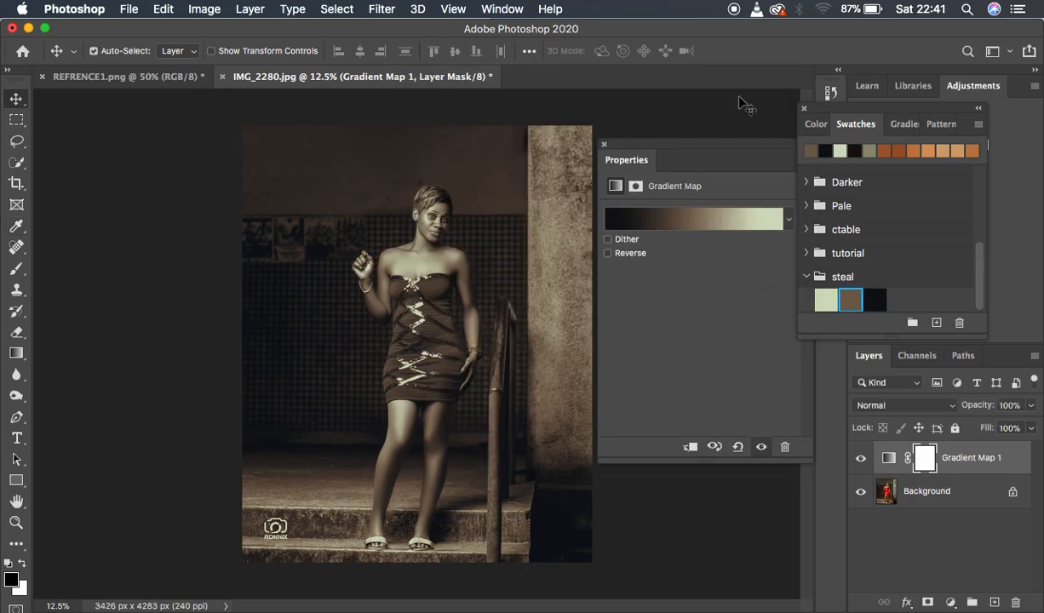
# Put away the swatches and gradient map properties, and set the Gradient Map 1 layer's blend mode to Soft Light.
pyautogui.click(803, 109)
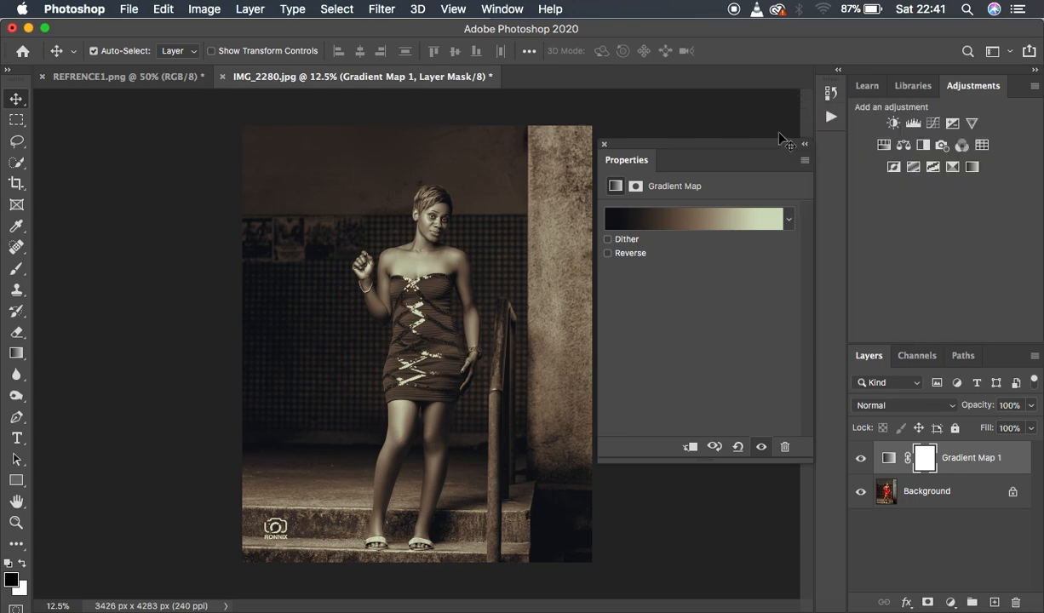
pyautogui.click(604, 145)
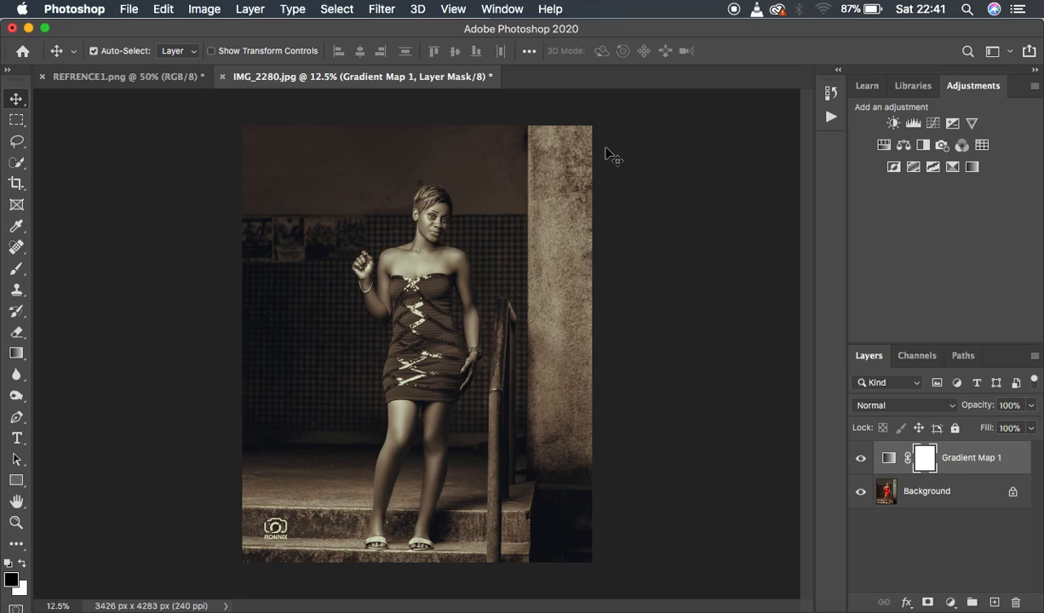
pyautogui.click(894, 406)
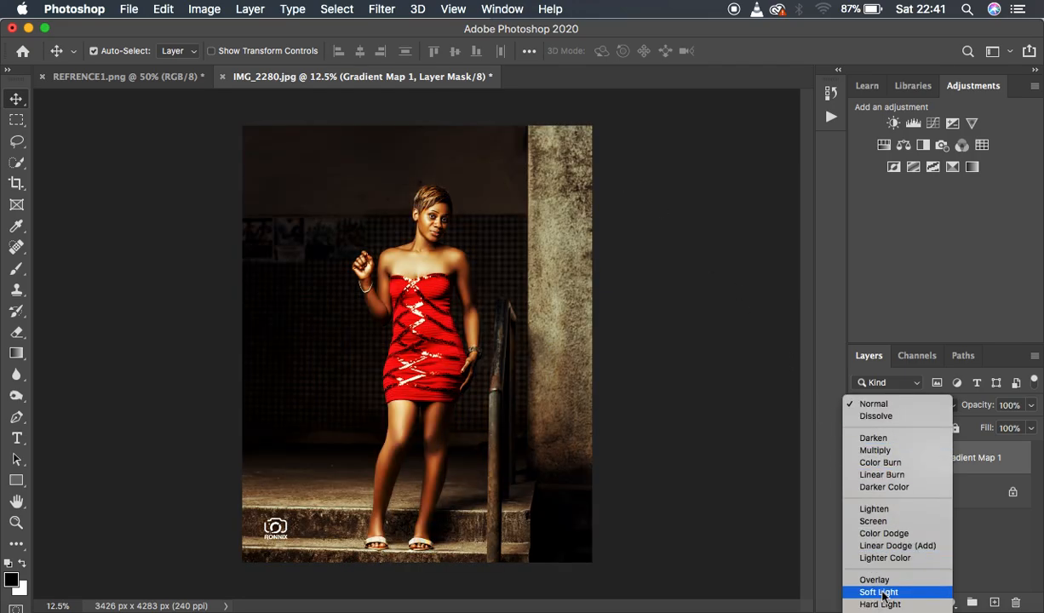
pyautogui.click(882, 592)
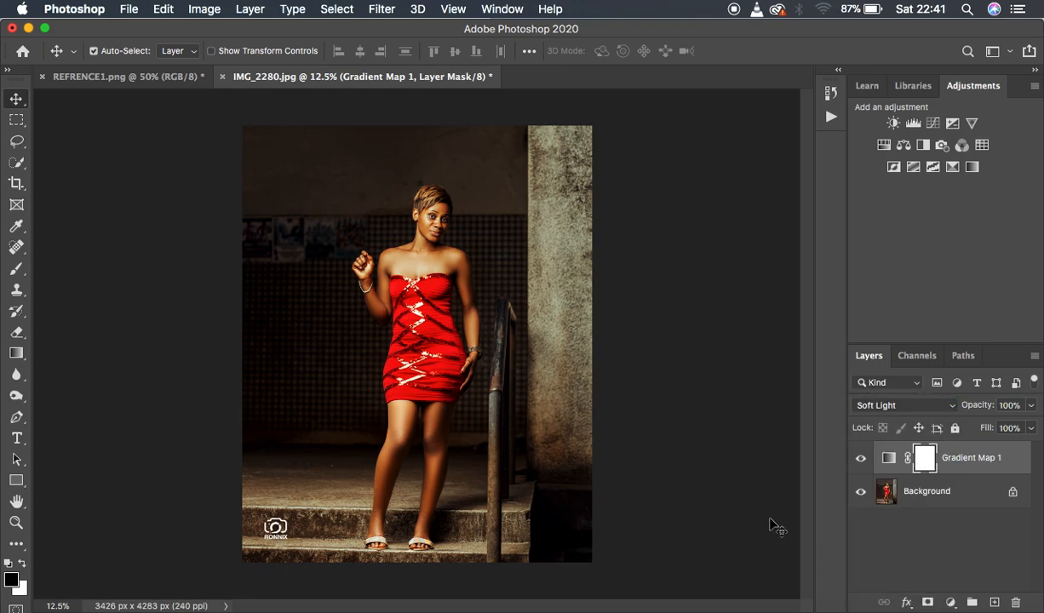
# Compare the graded photo with REFRENCE1.png and reduce the Gradient Map 1 layer's opacity to 59%.
pyautogui.click(189, 81)
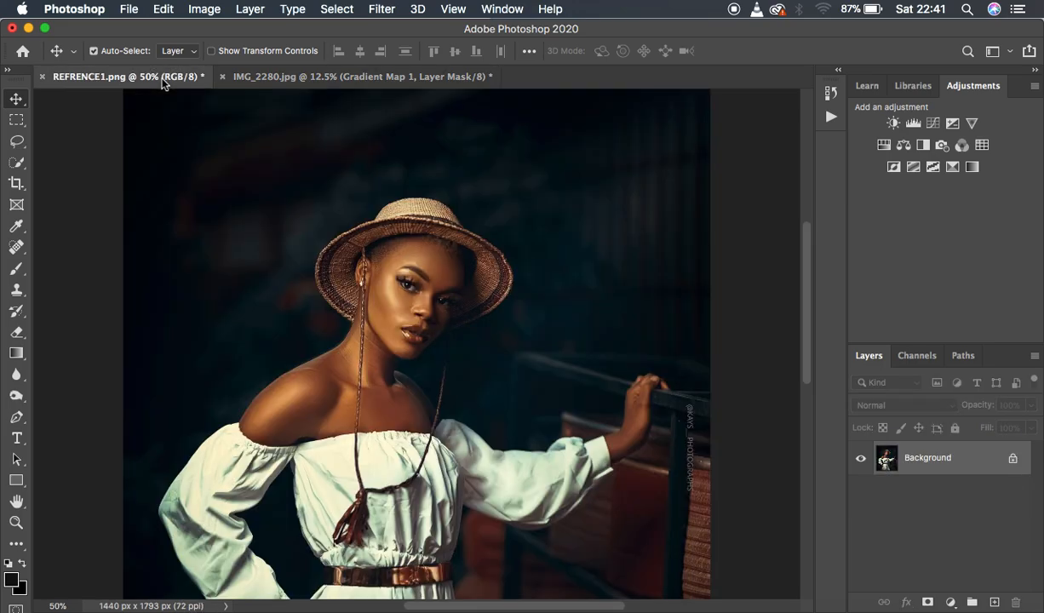
pyautogui.click(400, 82)
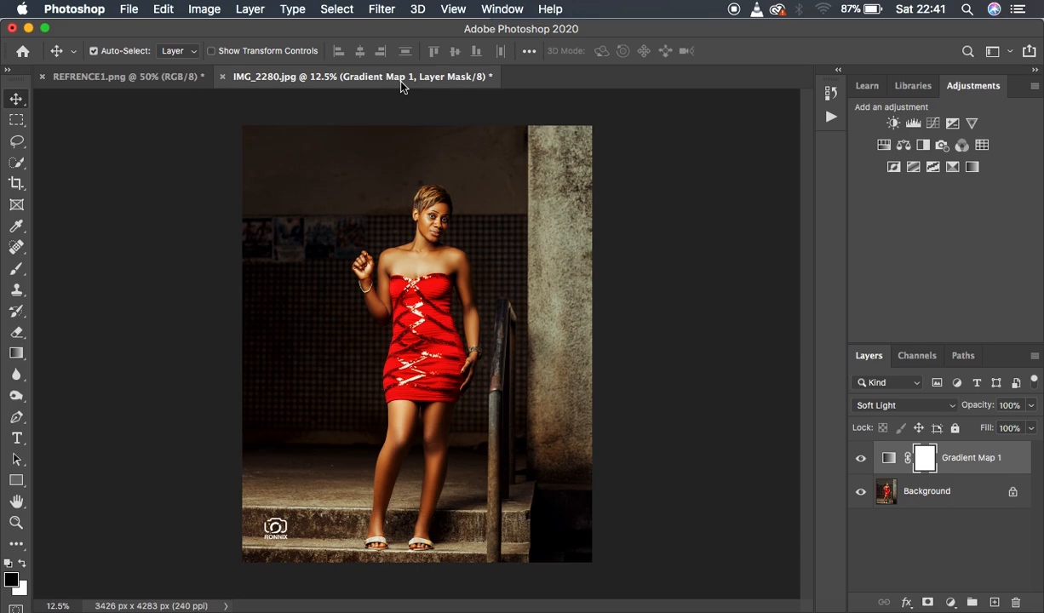
pyautogui.click(189, 77)
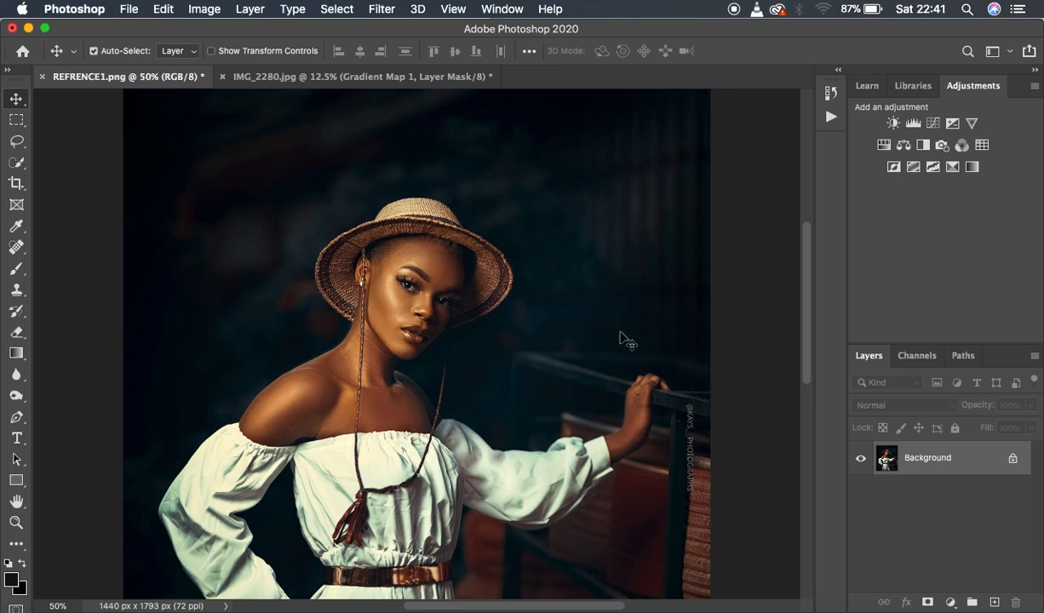
pyautogui.click(409, 79)
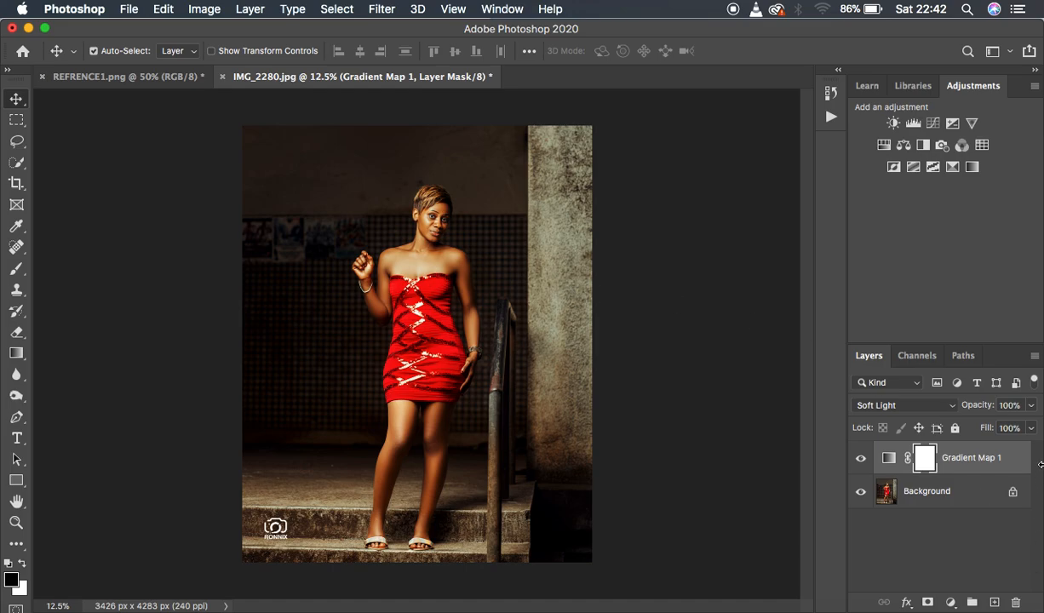
pyautogui.click(1031, 406)
pyautogui.moveTo(1027, 427); pyautogui.dragTo(1002, 428)
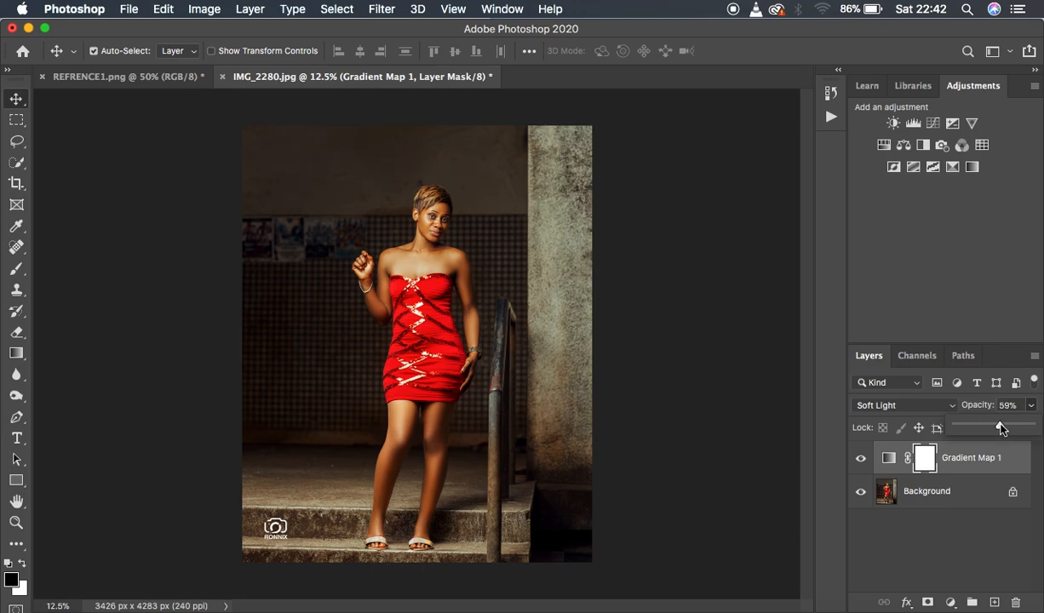
# Compare IMG_2280.jpg with and without the gradient map, and view REFRENCE1.png again.
pyautogui.click(860, 459)
pyautogui.click(860, 459)
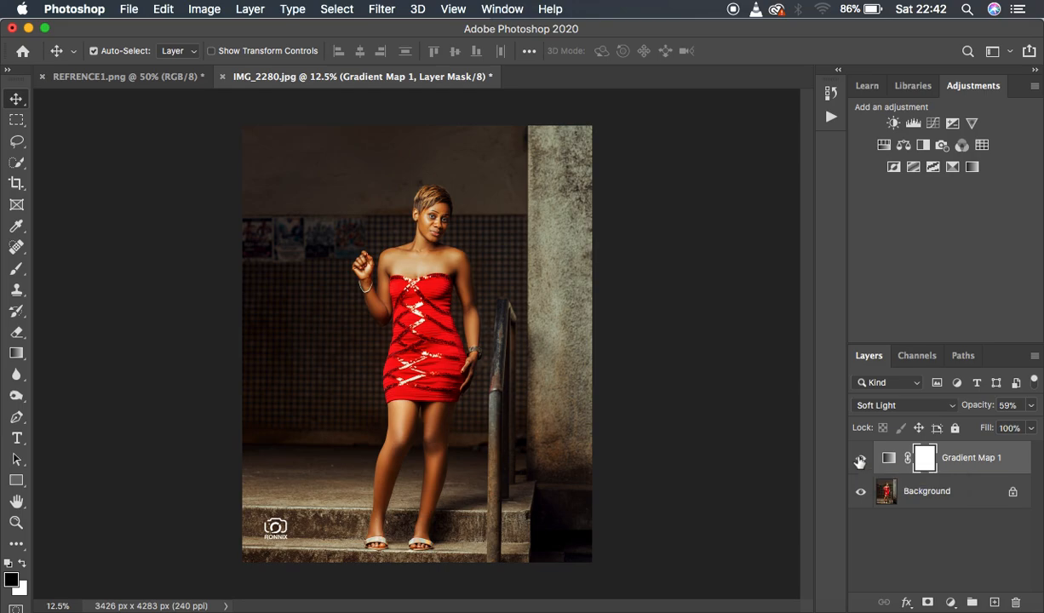
pyautogui.click(122, 83)
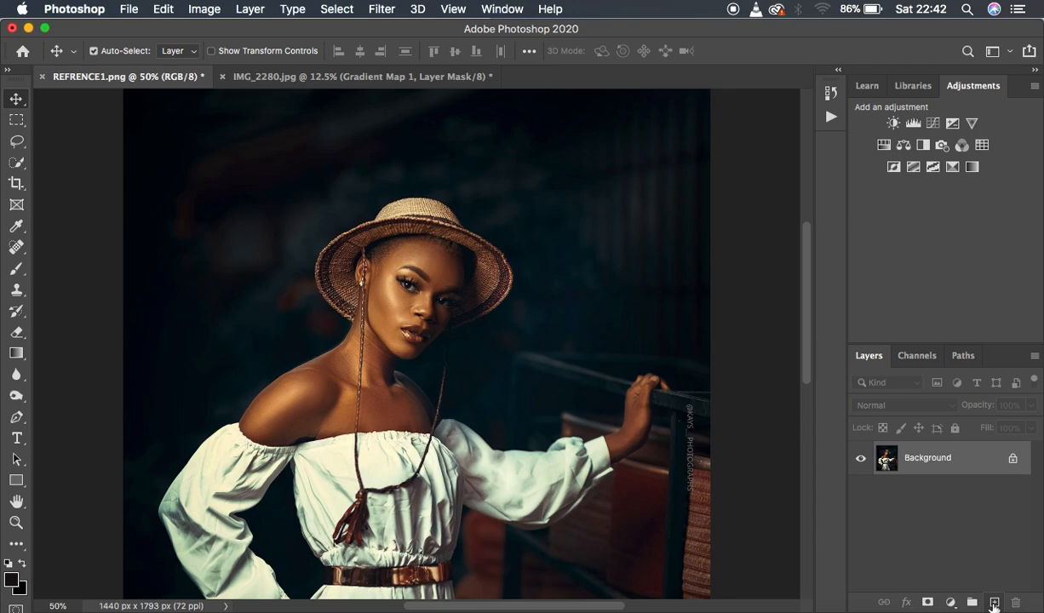
# Add a new empty layer above the Background of REFRENCE1.png and set the Brush to the 125 px Hard Round preset.
pyautogui.click(994, 603)
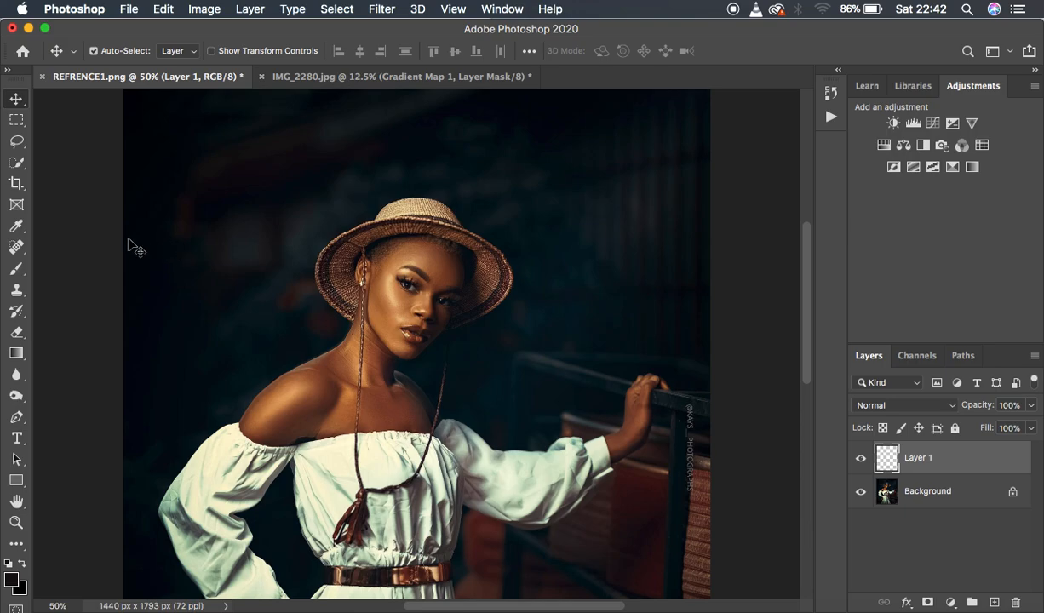
pyautogui.click(15, 227)
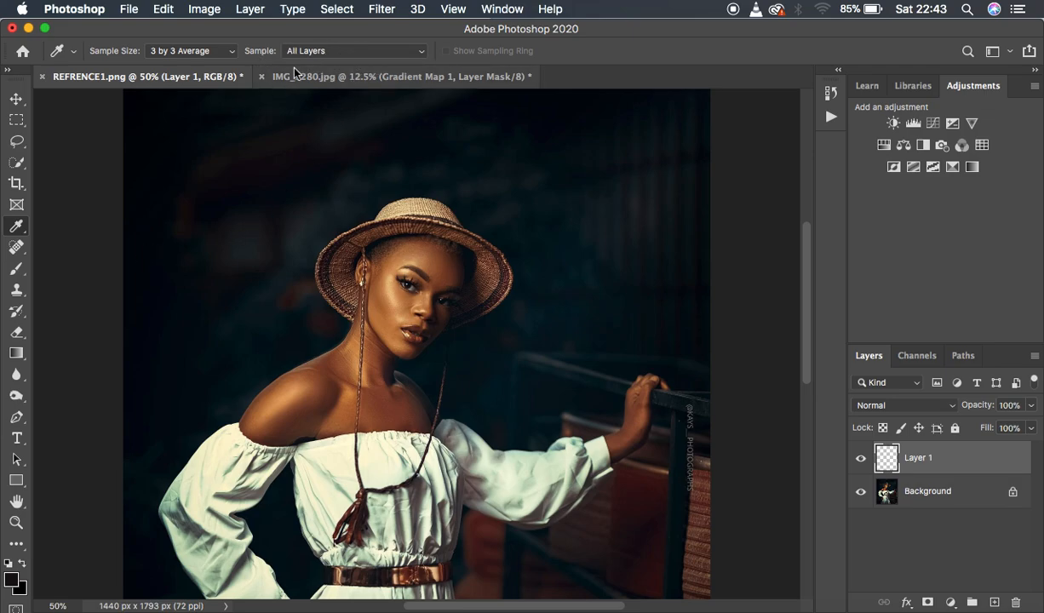
pyautogui.click(16, 269)
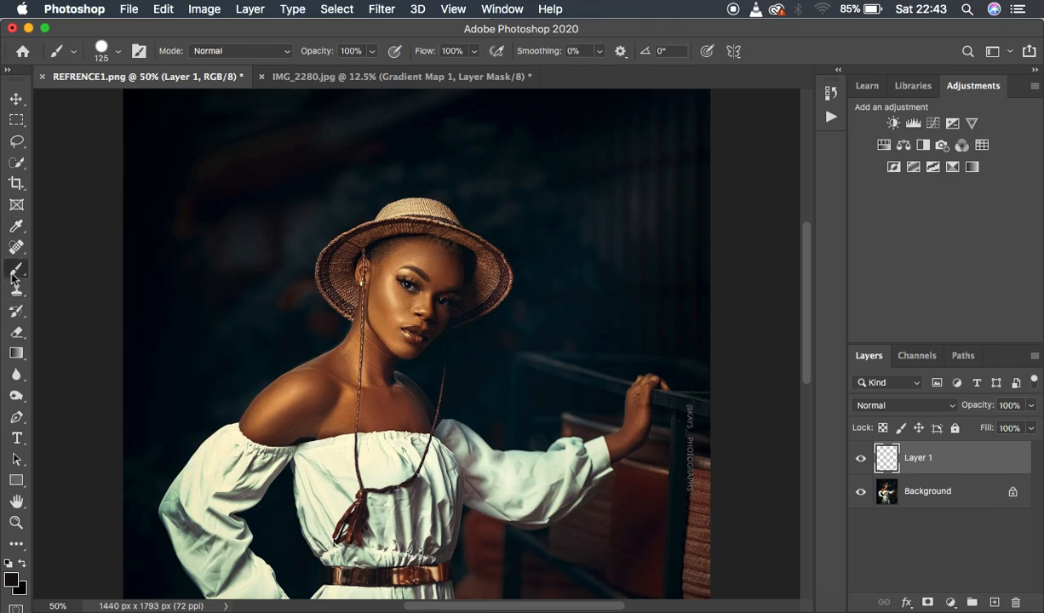
pyautogui.click(113, 55)
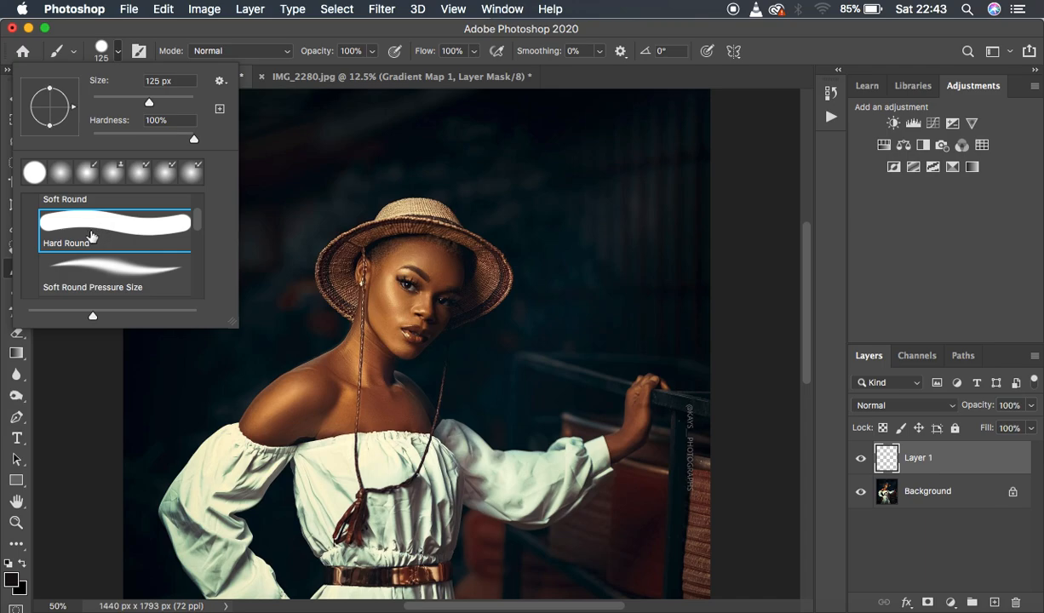
pyautogui.scroll(2, 201, 215)
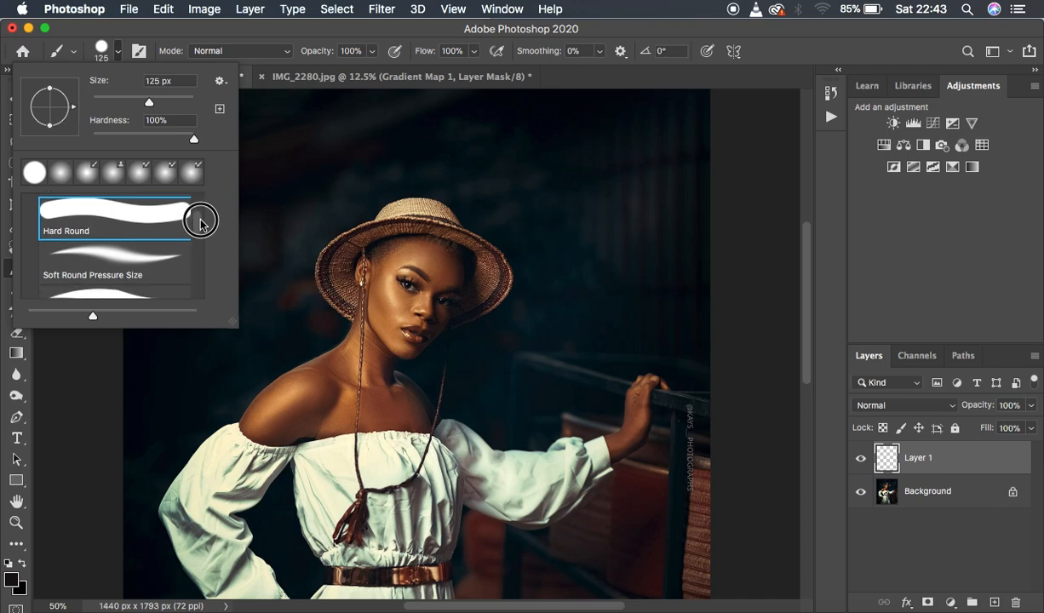
pyautogui.scroll(1, 200, 216)
pyautogui.click(123, 245)
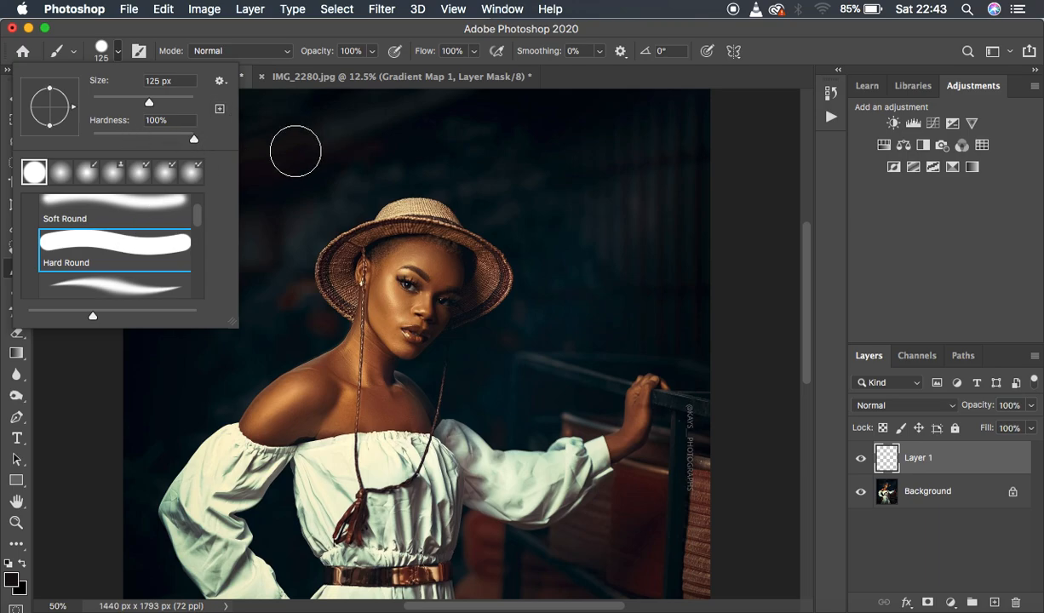
# Sample the dark teal shadow color from the backdrop and paint a horizontal swatch of it beside the woman's hat.
pyautogui.click(340, 144)
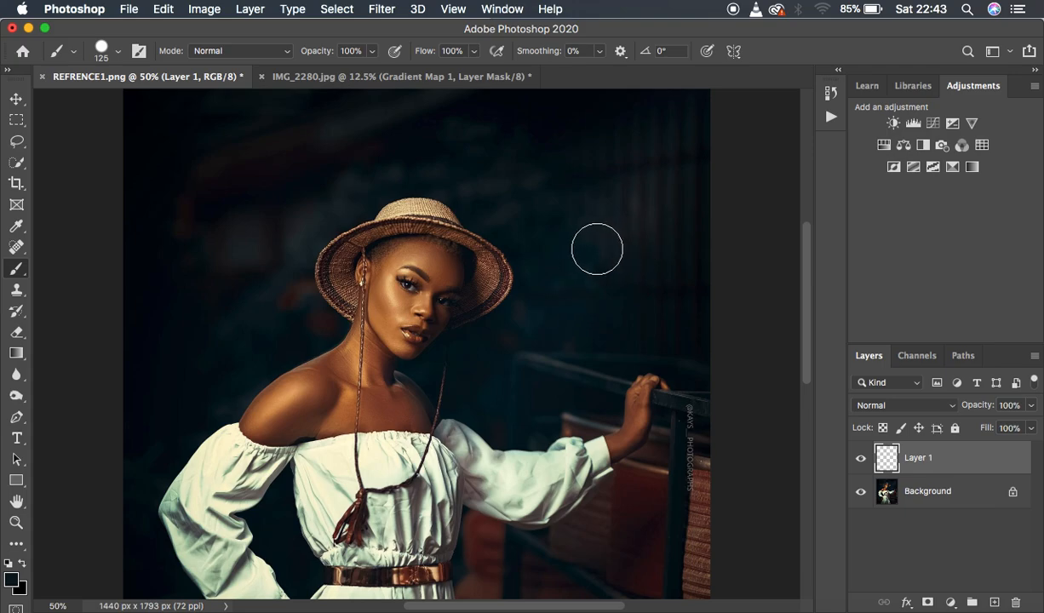
pyautogui.moveTo(574, 245)
pyautogui.mouseDown()
pyautogui.moveTo(670, 235)
pyautogui.moveTo(558, 237)
pyautogui.moveTo(677, 232)
pyautogui.mouseUp()
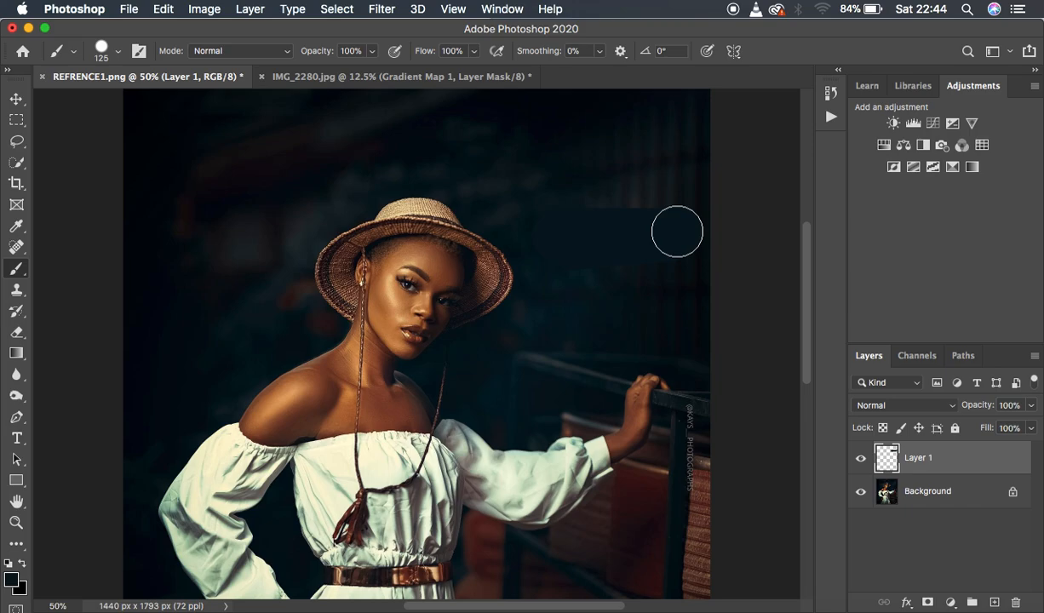
pyautogui.click(405, 85)
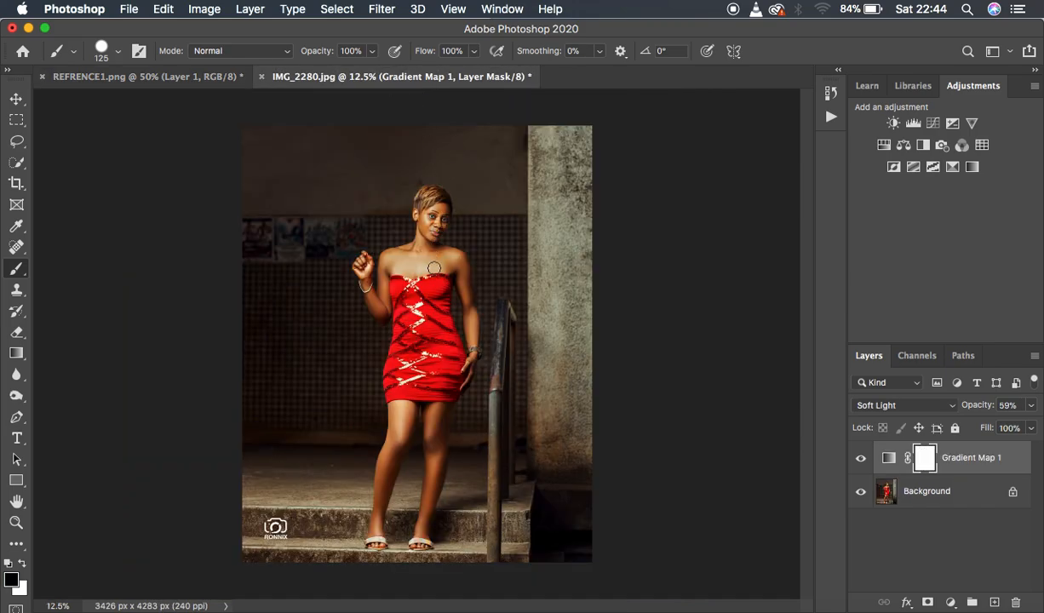
pyautogui.click(189, 78)
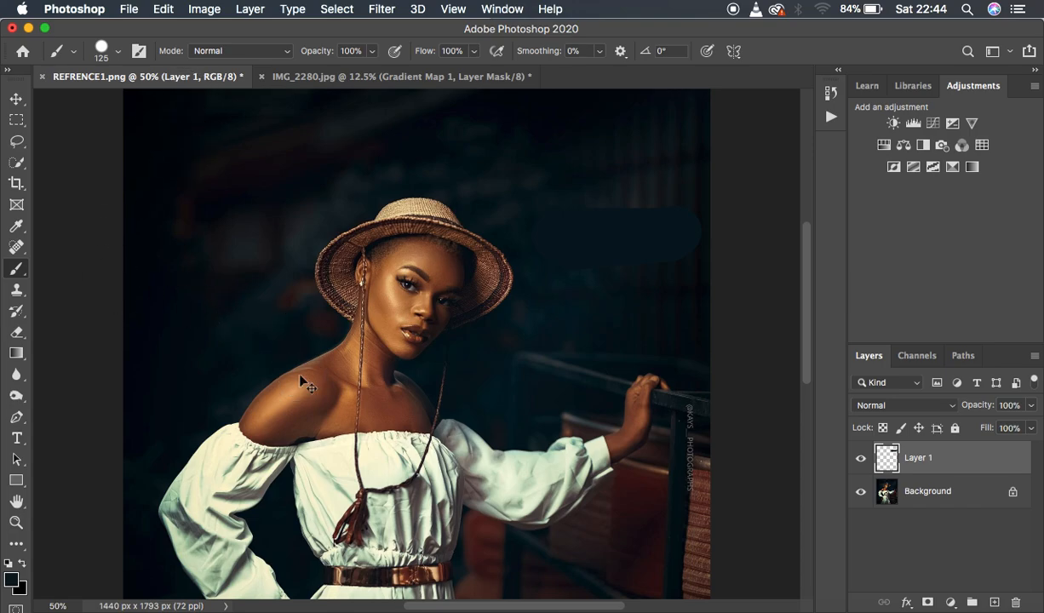
# Sample the tan highlight on the woman's cheek and paint a swatch of it below the dark one, leaving a gap between them.
pyautogui.press('super+plus')
pyautogui.press('super+plus')
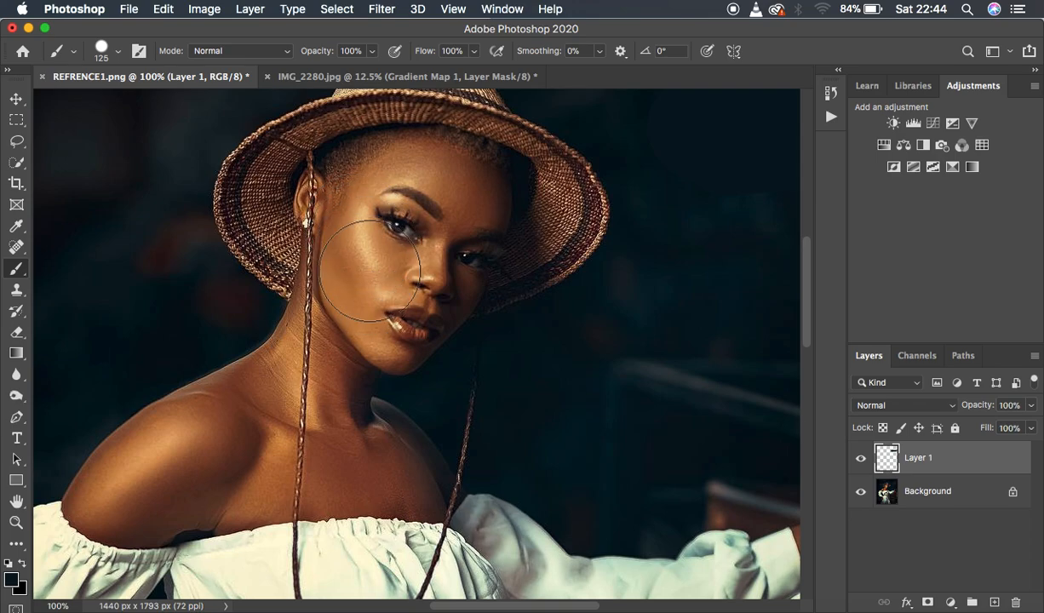
pyautogui.keyDown('alt'); pyautogui.click(373, 247); pyautogui.keyUp('alt')
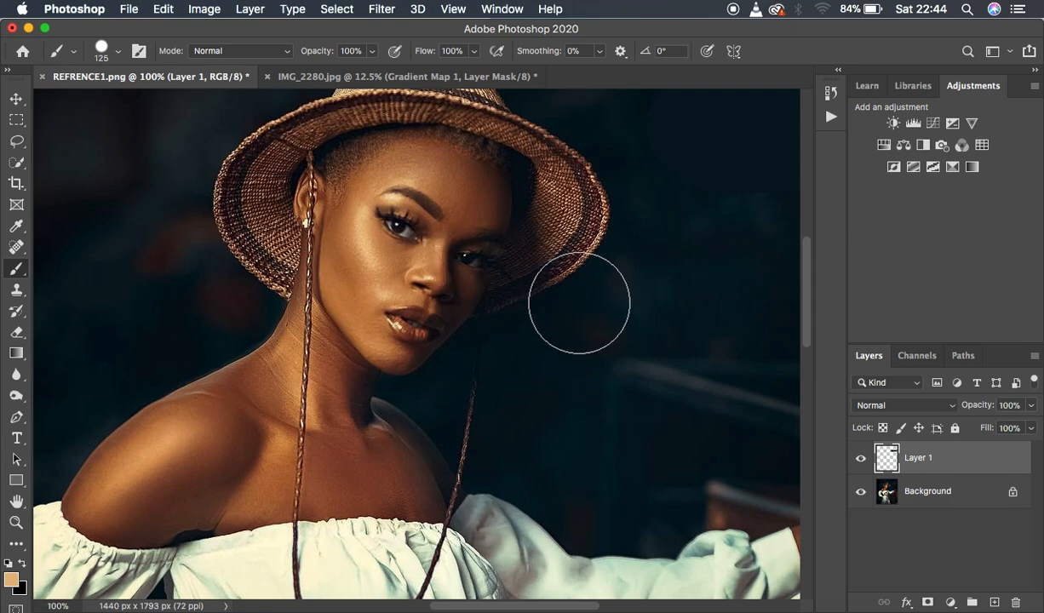
pyautogui.press('super+minus')
pyautogui.press('super+minus')
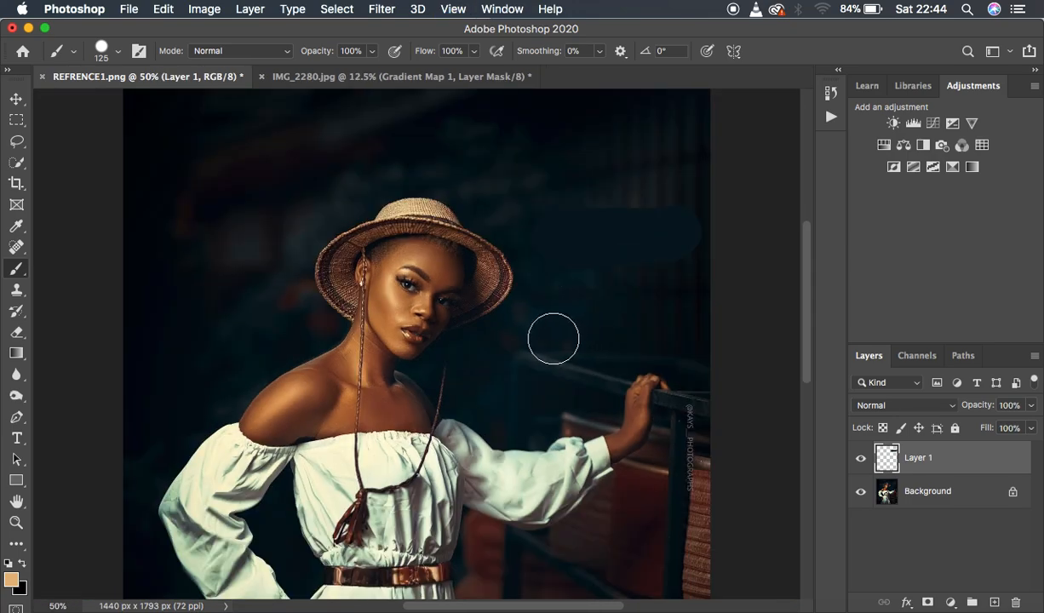
pyautogui.moveTo(554, 332); pyautogui.dragTo(679, 326)
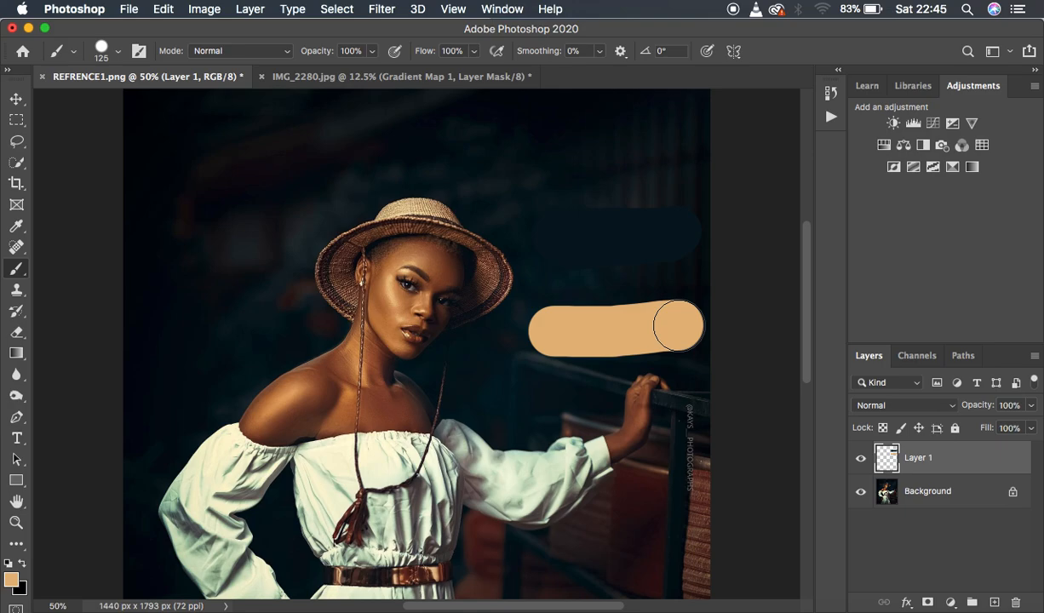
# Select the Background layer's midtones with Color Range, using 0% fuzziness and a range of 100 to 170.
pyautogui.click(946, 498)
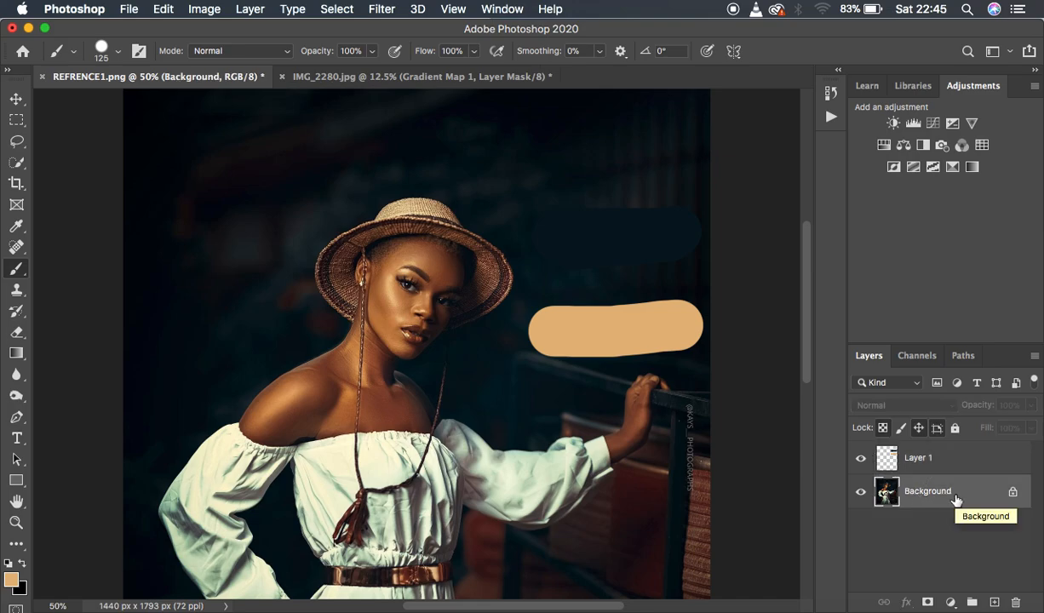
pyautogui.click(334, 10)
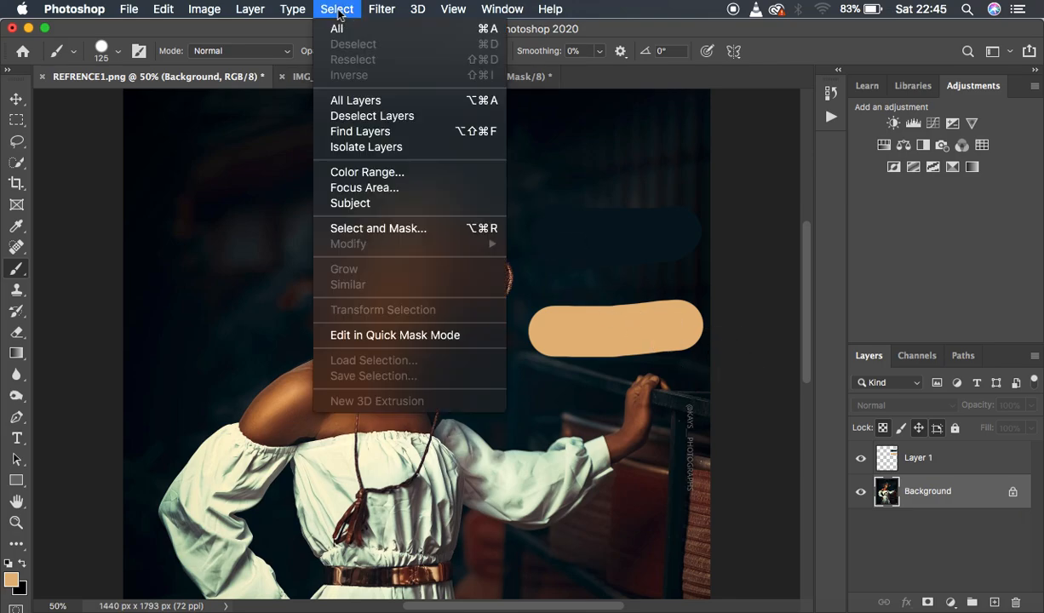
pyautogui.click(376, 173)
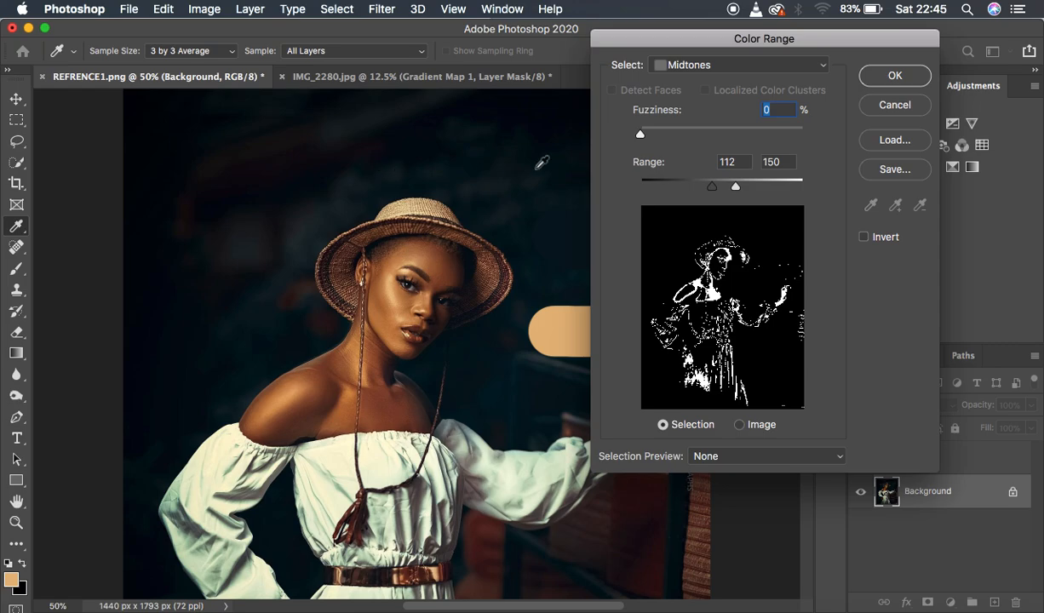
pyautogui.click(690, 67)
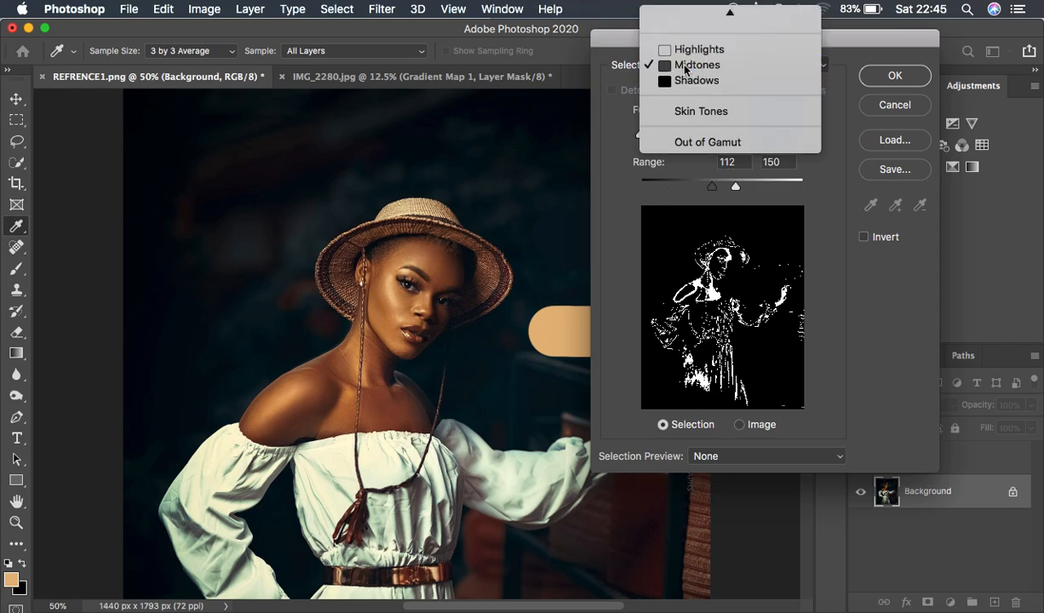
pyautogui.click(686, 68)
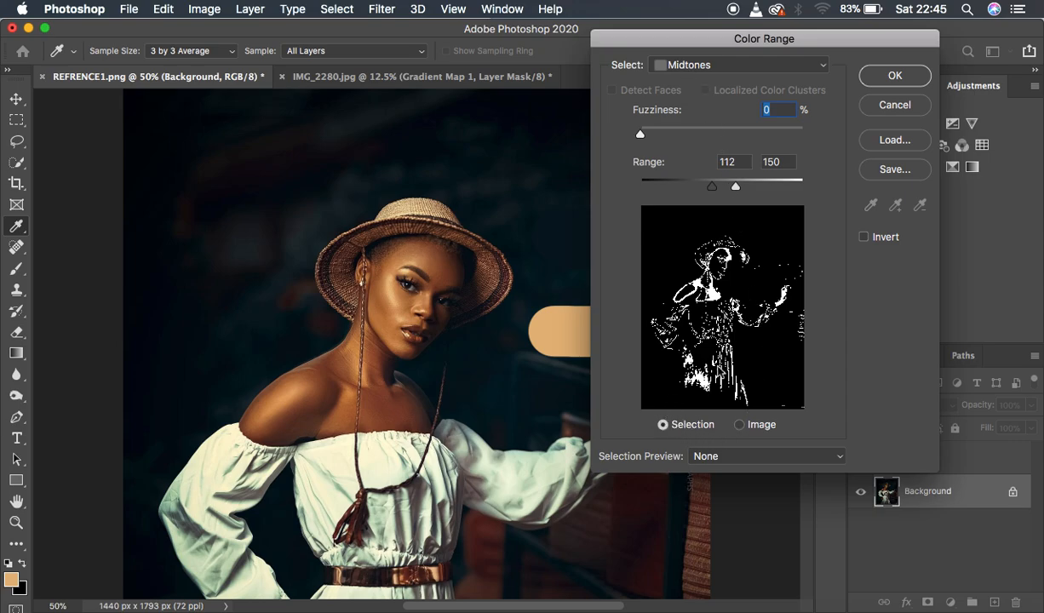
pyautogui.moveTo(641, 134)
pyautogui.mouseDown()
pyautogui.moveTo(762, 136)
pyautogui.moveTo(624, 130)
pyautogui.mouseUp()
pyautogui.moveTo(714, 186); pyautogui.dragTo(750, 189)
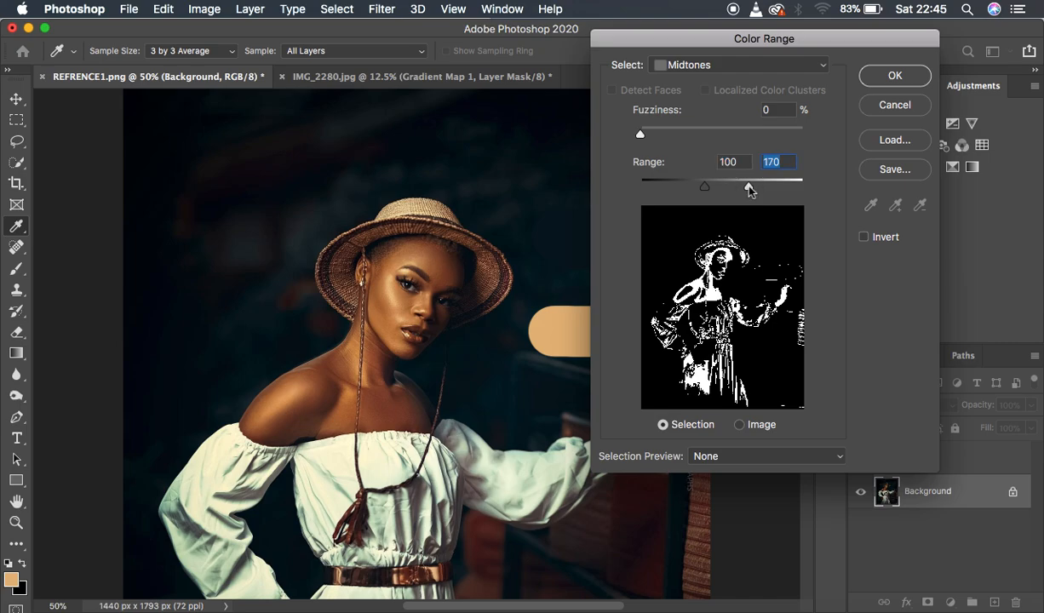
pyautogui.click(890, 77)
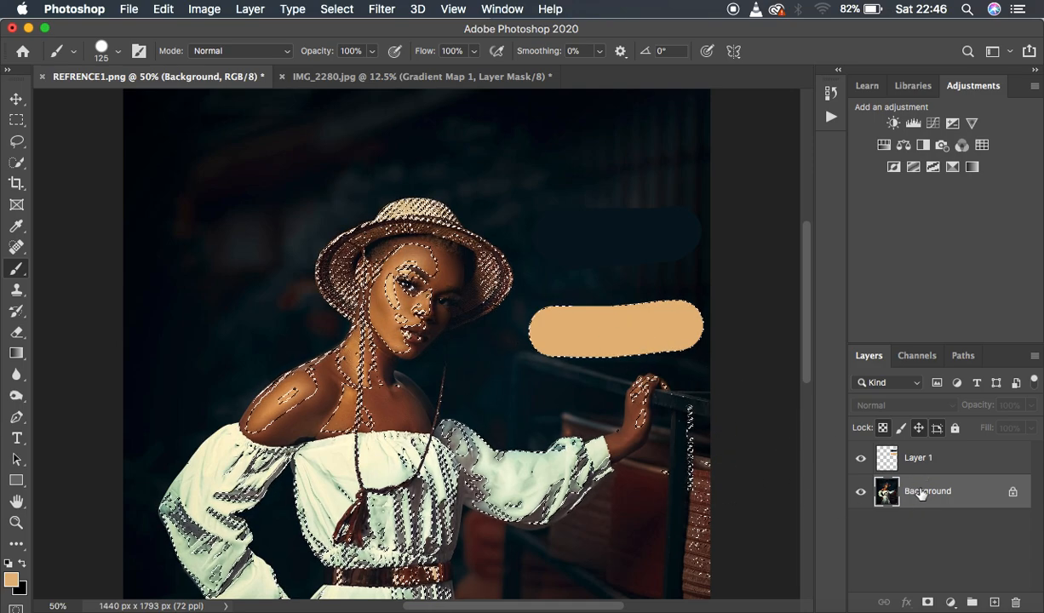
# Copy the selected midtones to a new layer and hide the Background, keeping the swatch layer shown.
pyautogui.press('super+j')
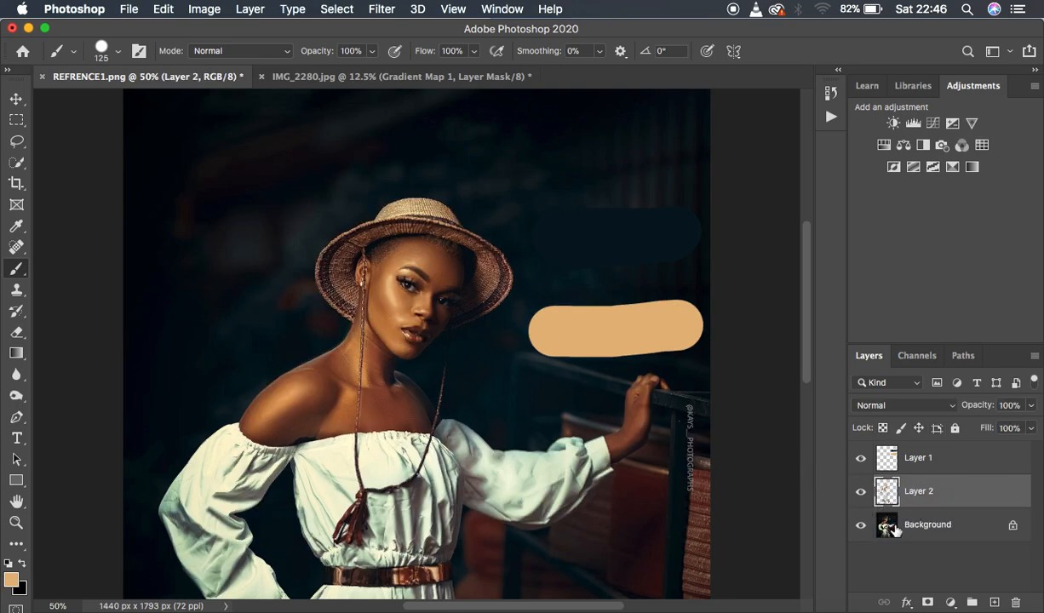
pyautogui.click(860, 461)
pyautogui.click(860, 525)
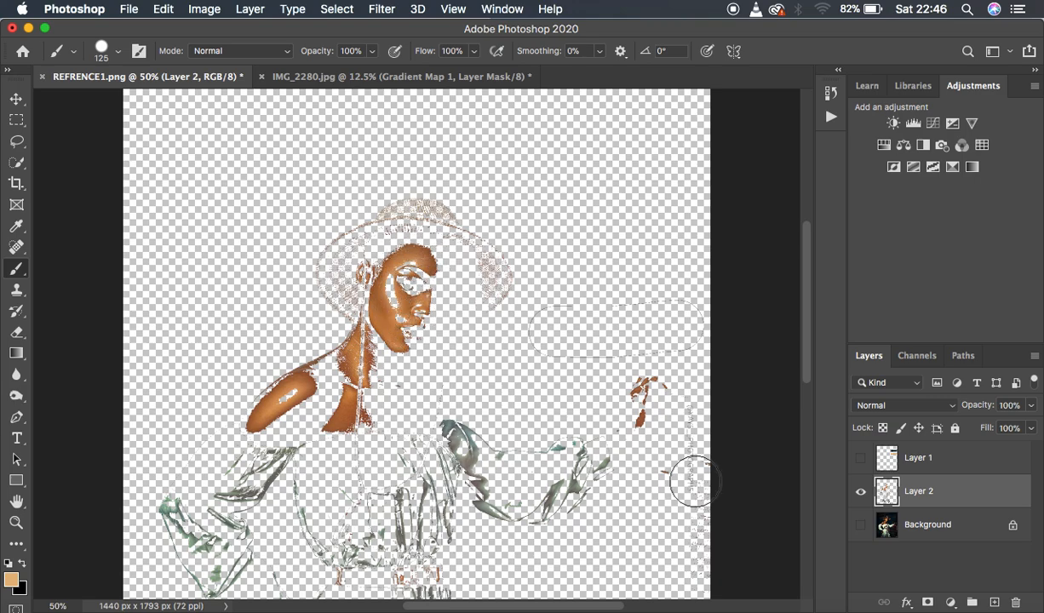
pyautogui.click(860, 459)
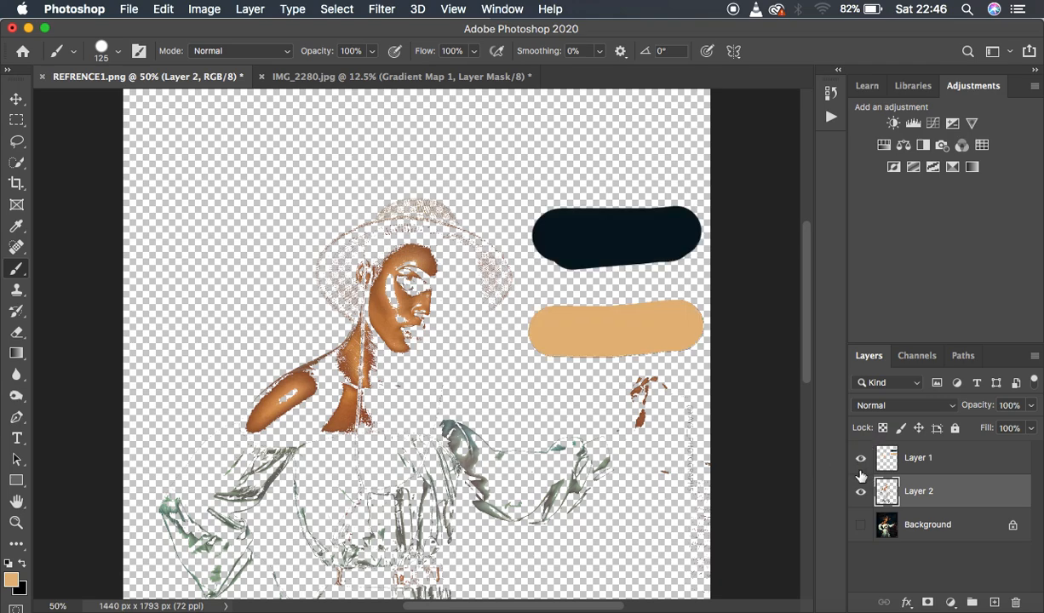
pyautogui.click(860, 526)
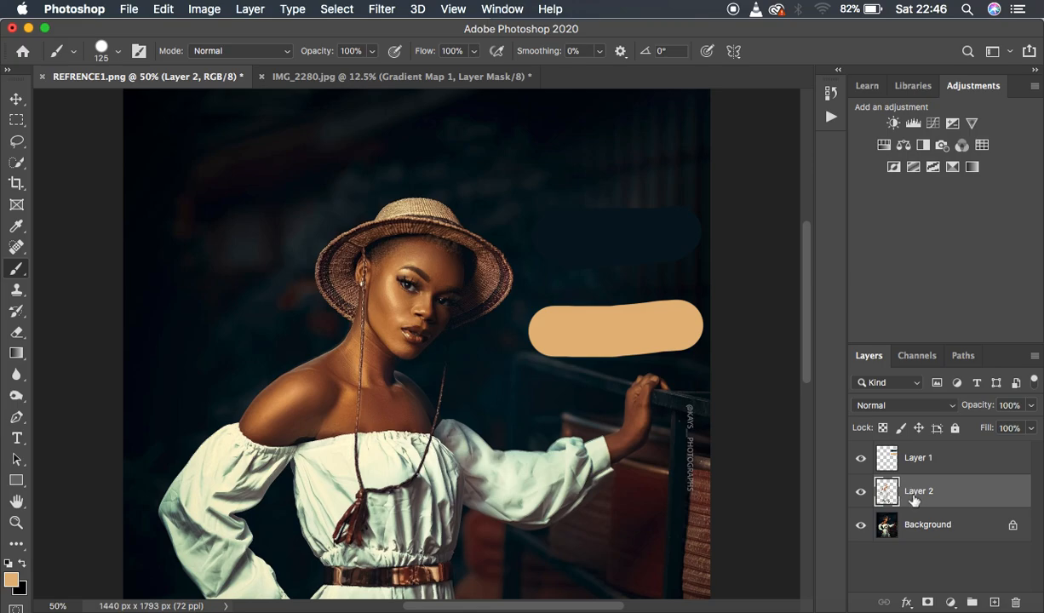
pyautogui.click(861, 527)
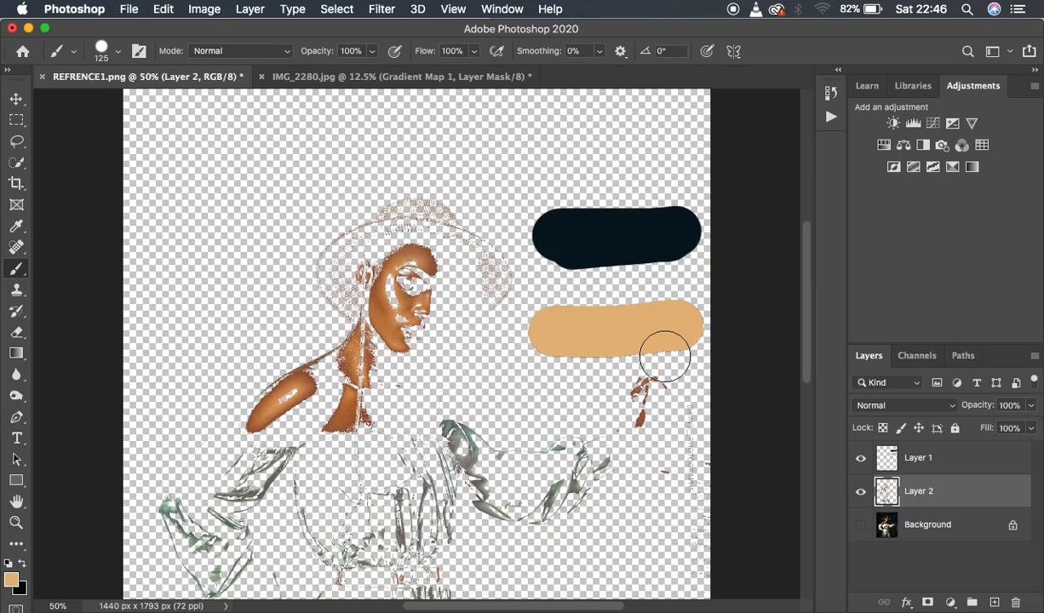
# Apply the Average blur filter to the copied midtones layer.
pyautogui.click(381, 10)
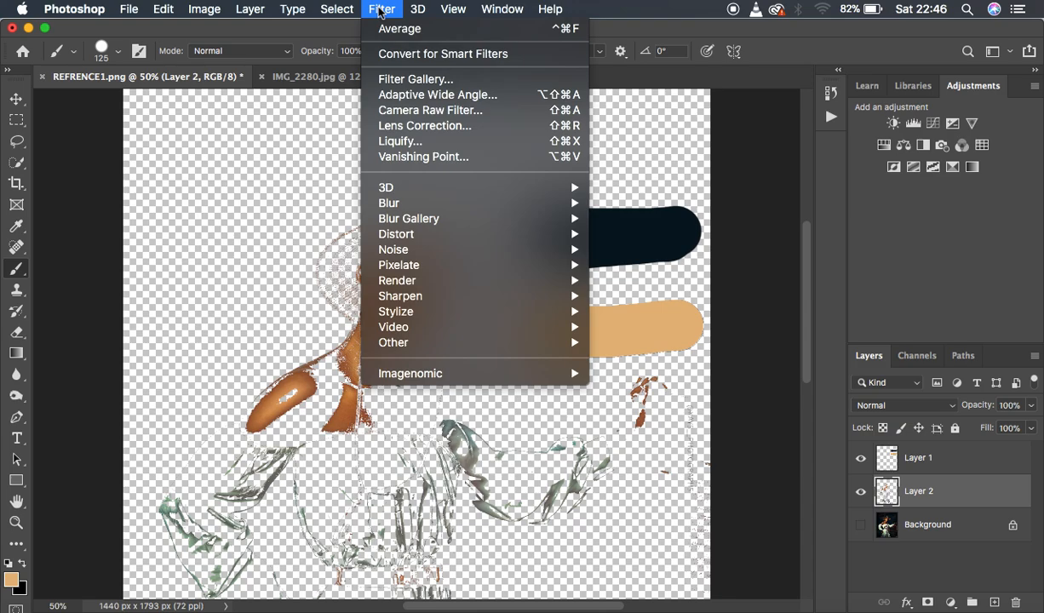
pyautogui.moveTo(392, 202)
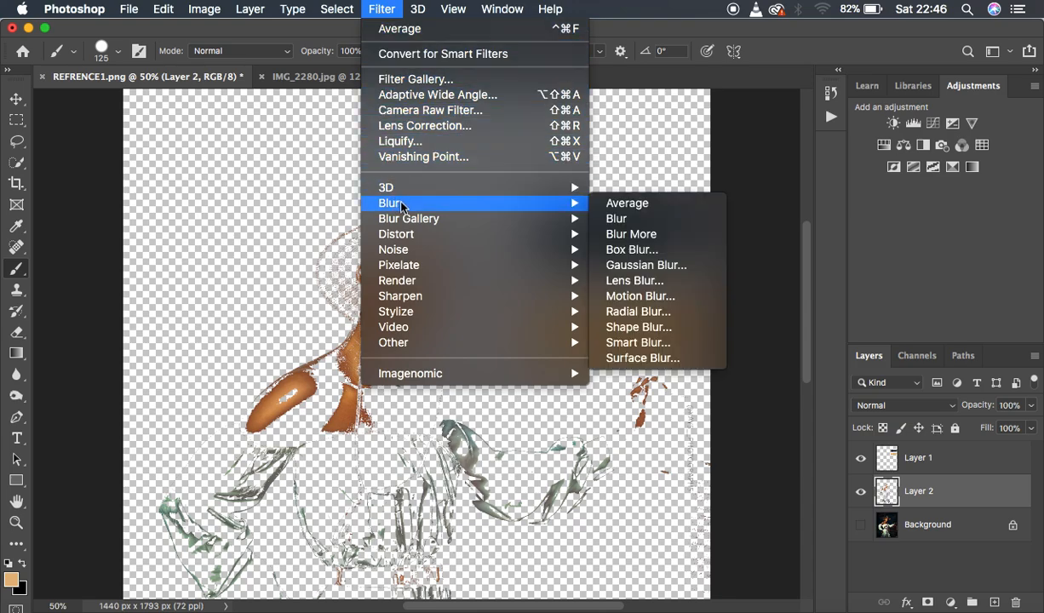
pyautogui.click(645, 207)
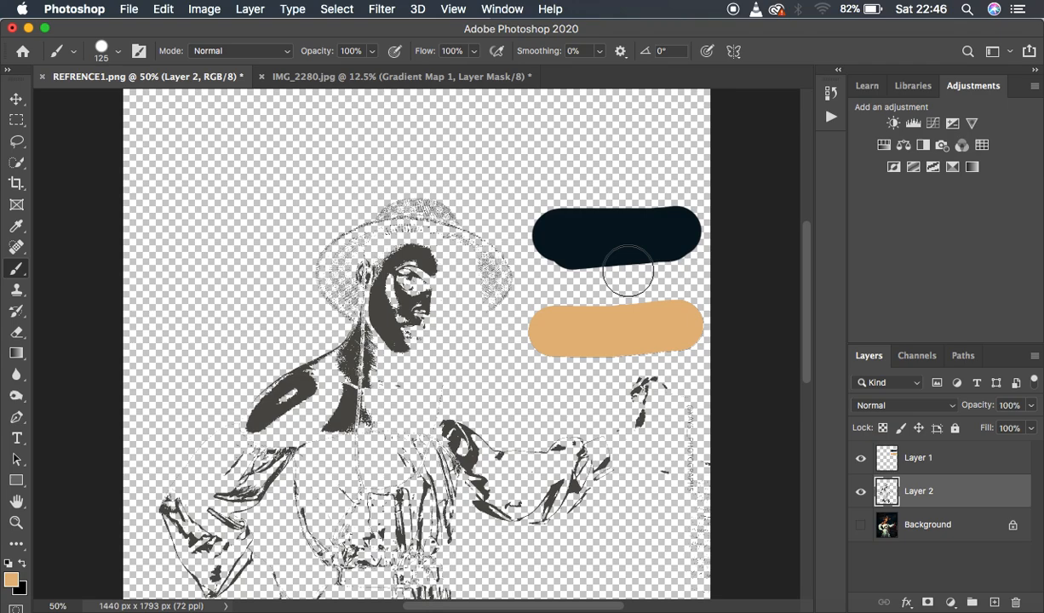
# On Layer 1, sample the averaged gray midtone and paint a swatch of it between the dark and tan swatches.
pyautogui.click(958, 465)
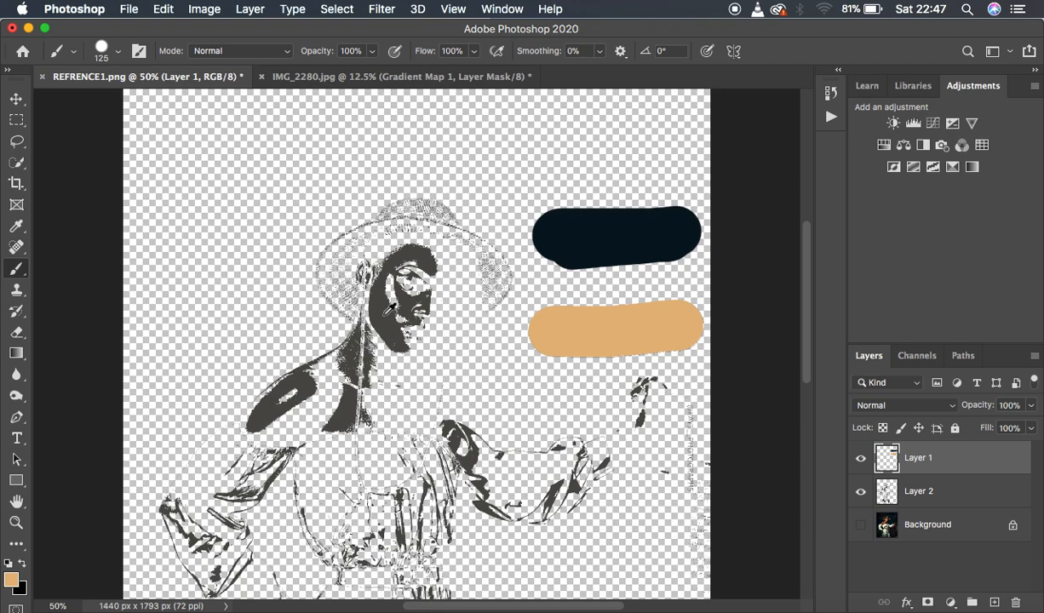
pyautogui.keyDown('alt'); pyautogui.click(390, 309); pyautogui.keyUp('alt')
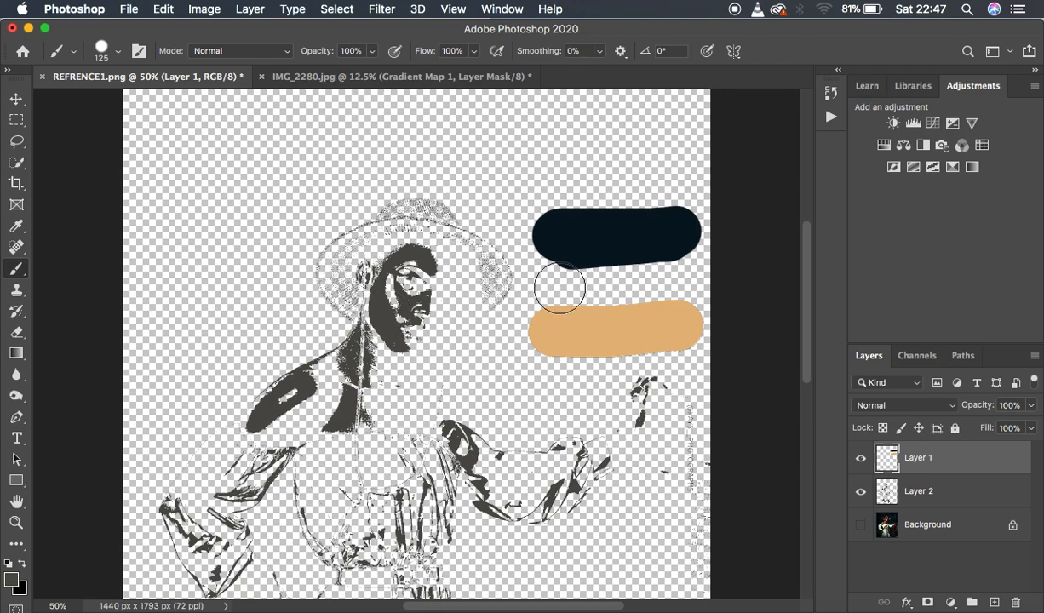
pyautogui.moveTo(550, 287); pyautogui.dragTo(680, 281)
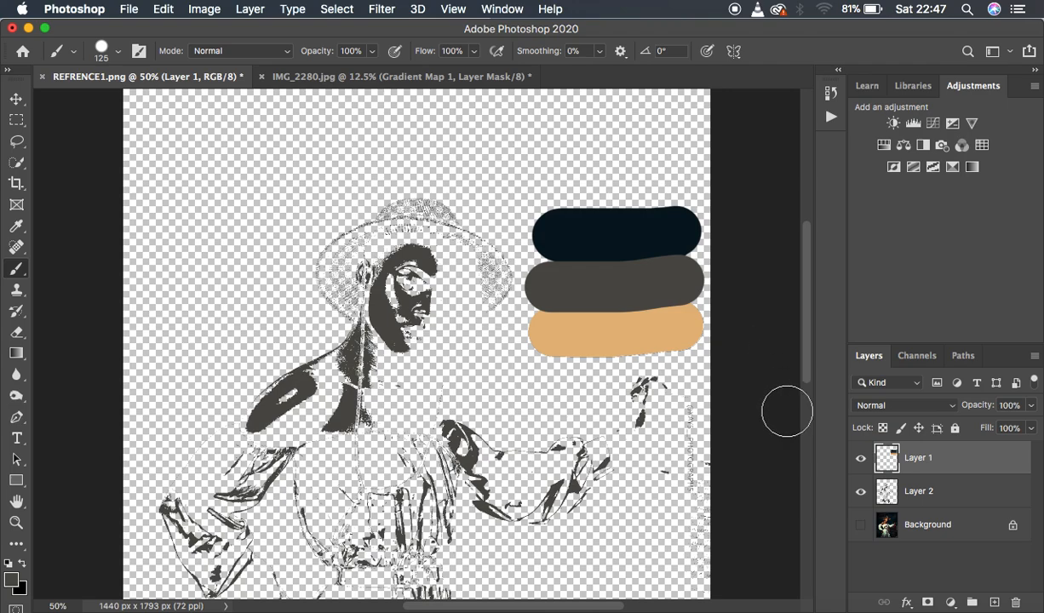
# Show the Background again and delete the averaged midtones layer, Layer 2.
pyautogui.click(861, 528)
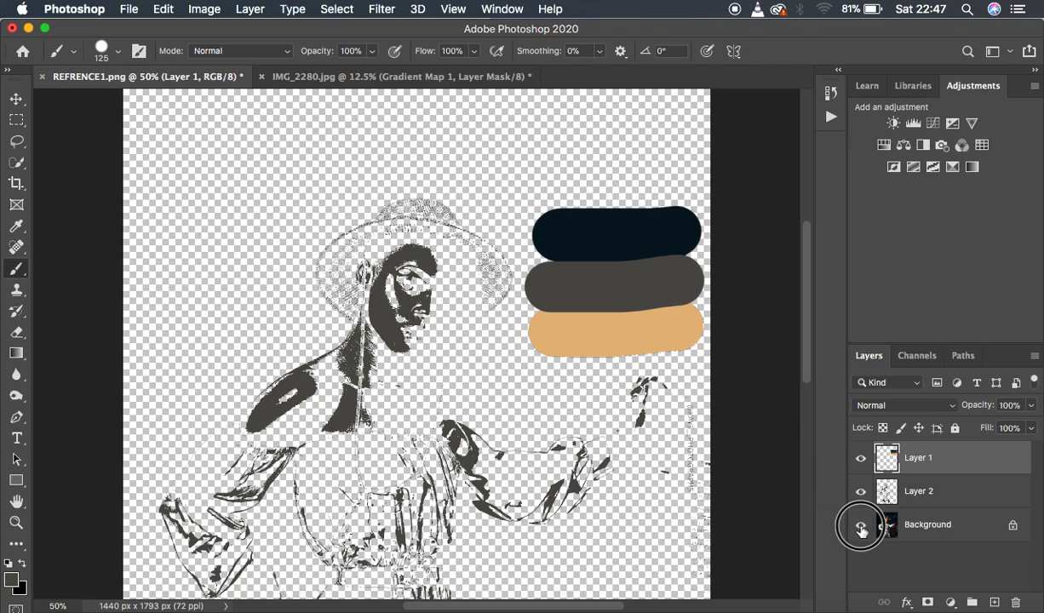
pyautogui.click(958, 494)
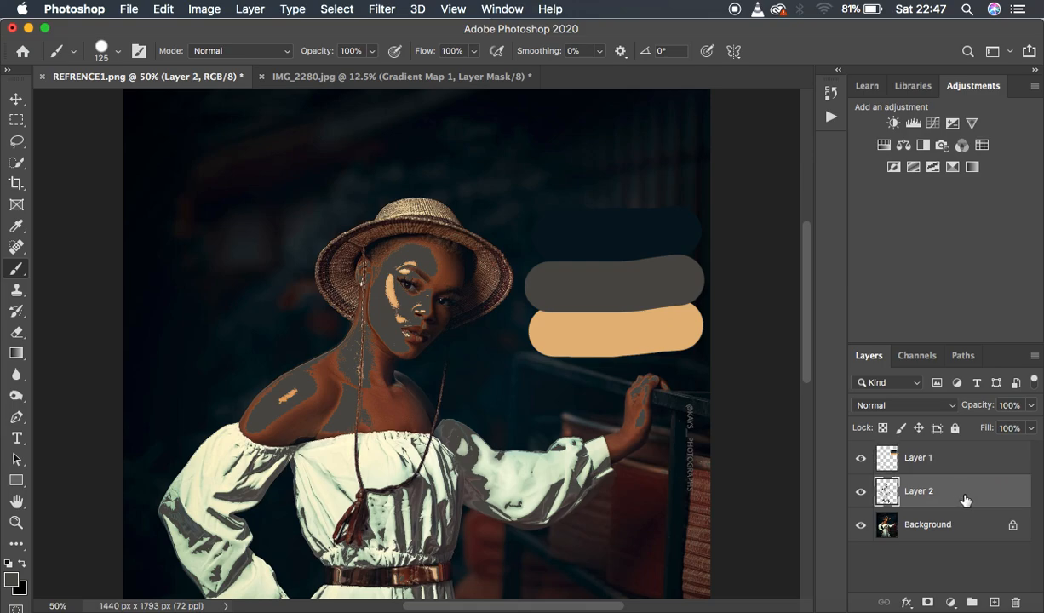
pyautogui.press('Delete')
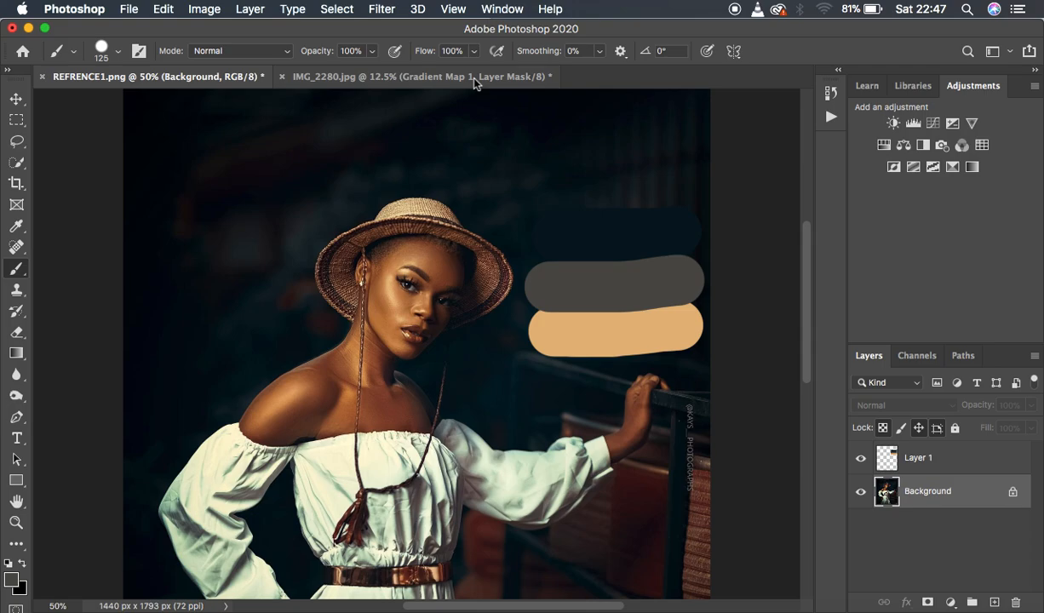
# Copy the painted swatch layer from REFRENCE1.png into IMG_2280.jpg and move the swatches beside the woman, next to the pillar.
pyautogui.click(942, 468)
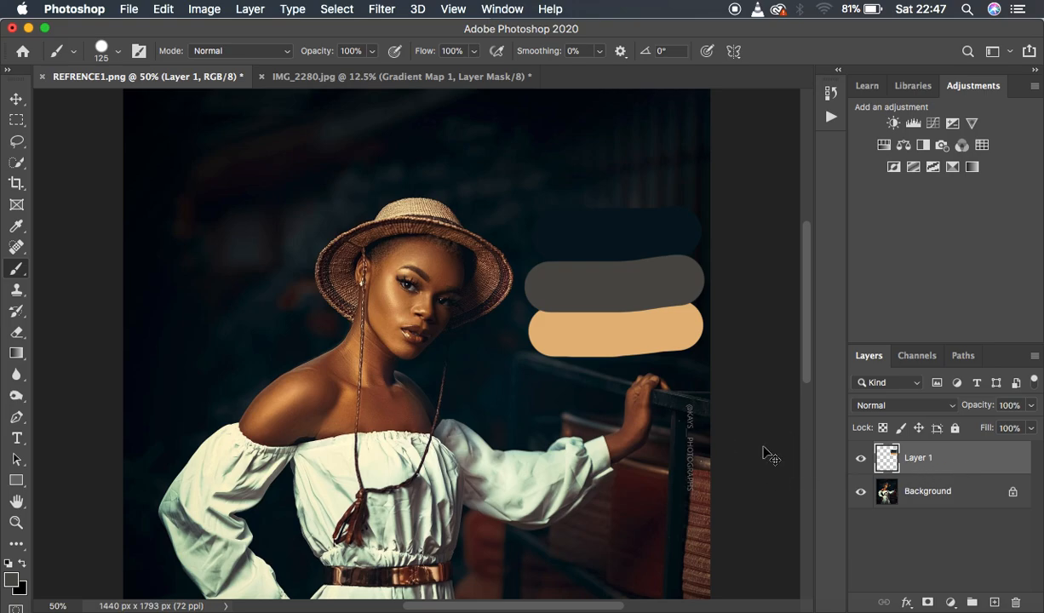
pyautogui.click(401, 82)
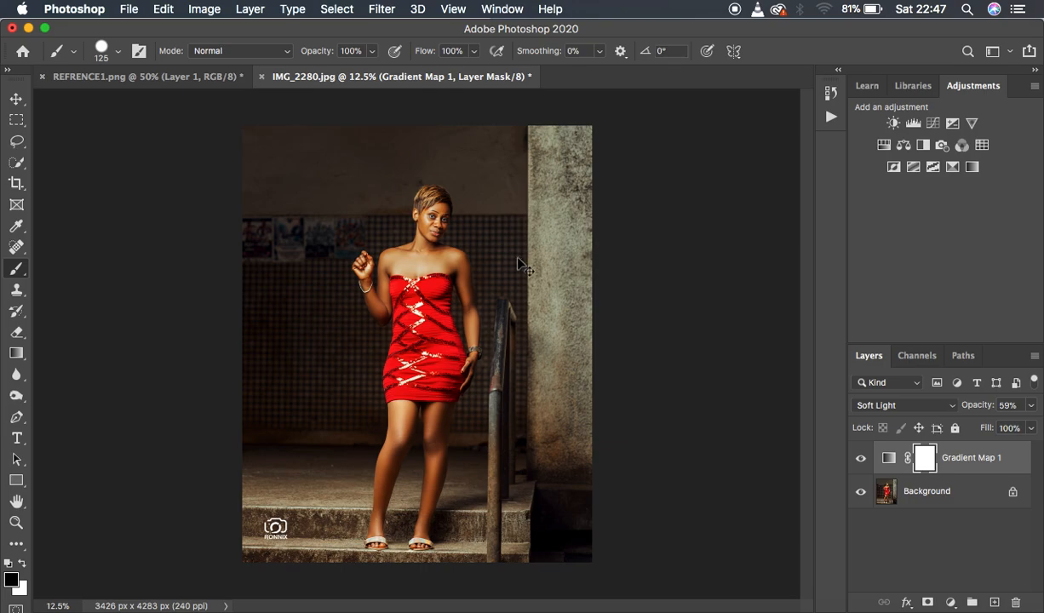
pyautogui.hotkey('ctrl', 'v')
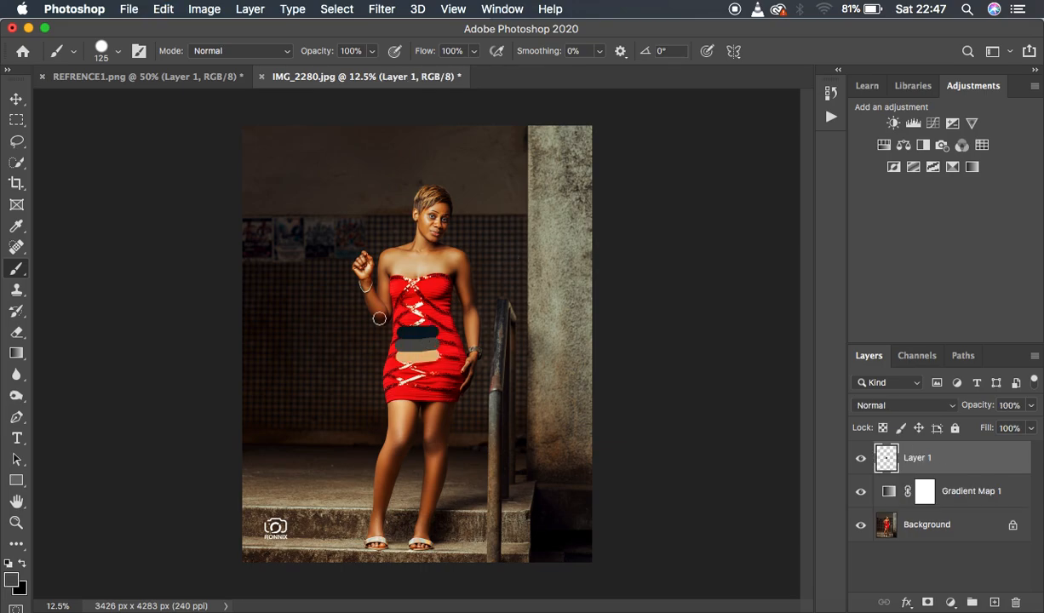
pyautogui.click(16, 99)
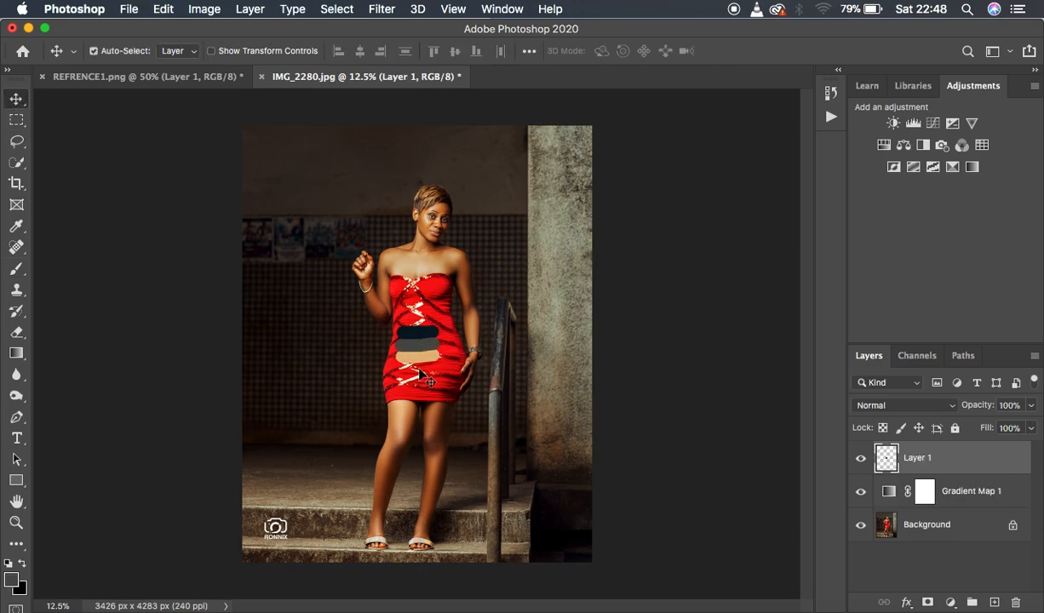
pyautogui.moveTo(418, 376); pyautogui.dragTo(520, 271)
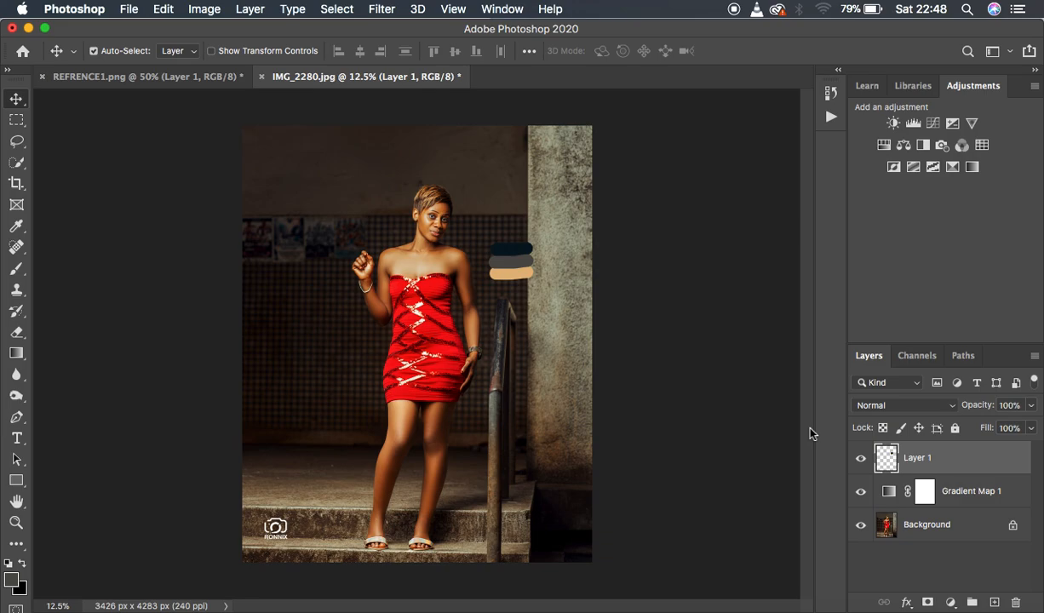
# Add a Curves adjustment layer directly above Gradient Map 1 and select its adjustment thumbnail.
pyautogui.click(966, 497)
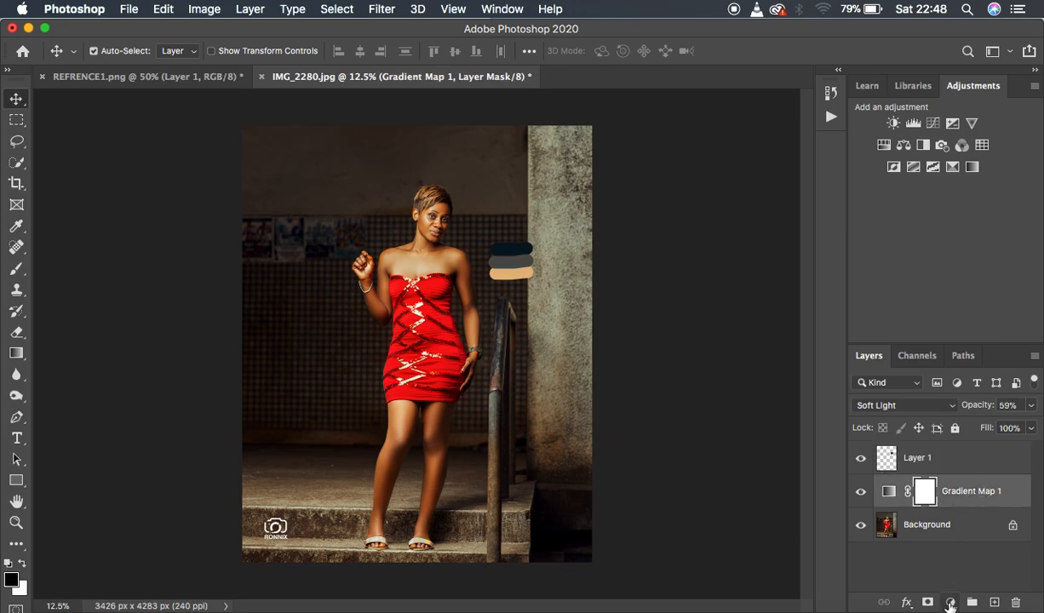
pyautogui.click(950, 603)
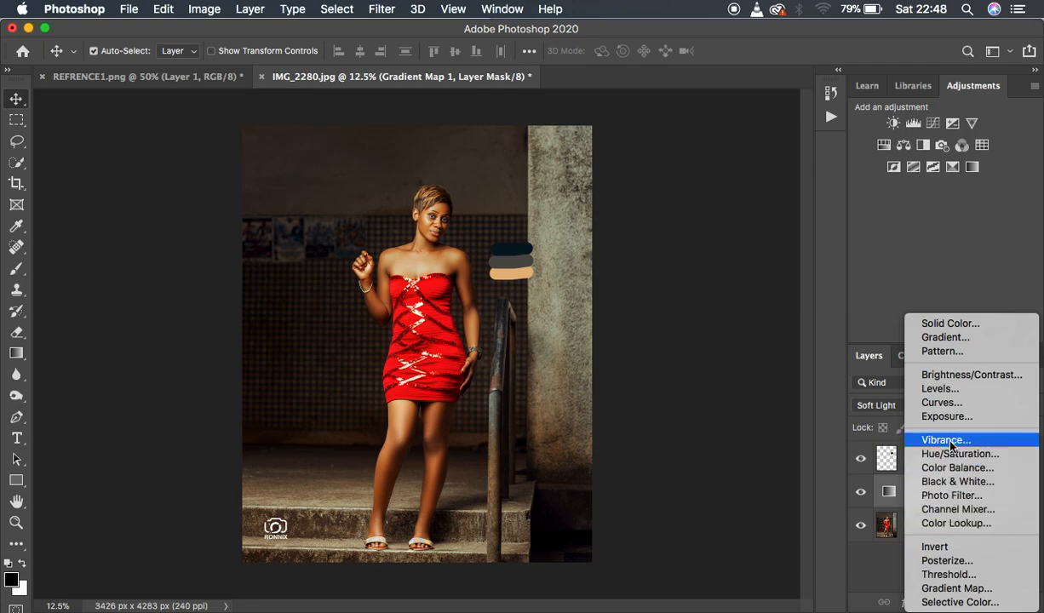
pyautogui.click(934, 402)
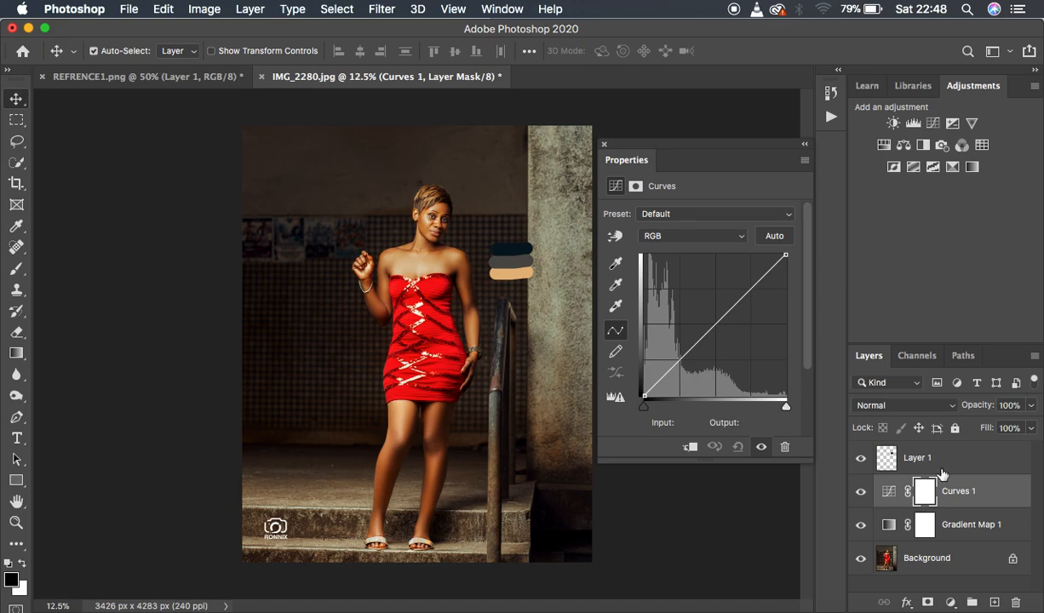
pyautogui.click(889, 494)
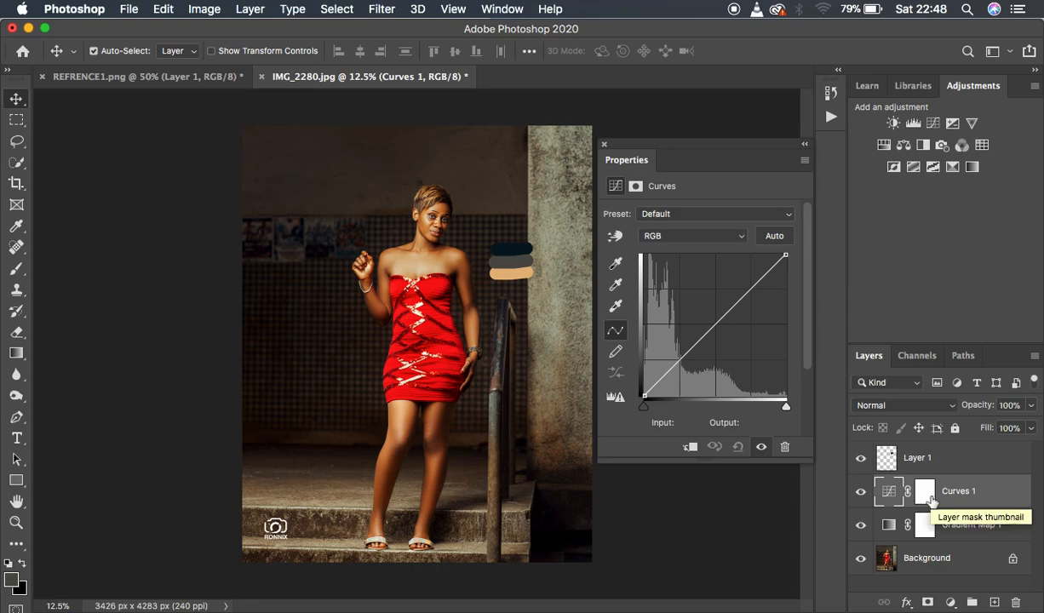
# Set the Curves target highlight color to the tan swatch, e5b97f, without saving the target colors as defaults.
pyautogui.doubleClick(616, 310)
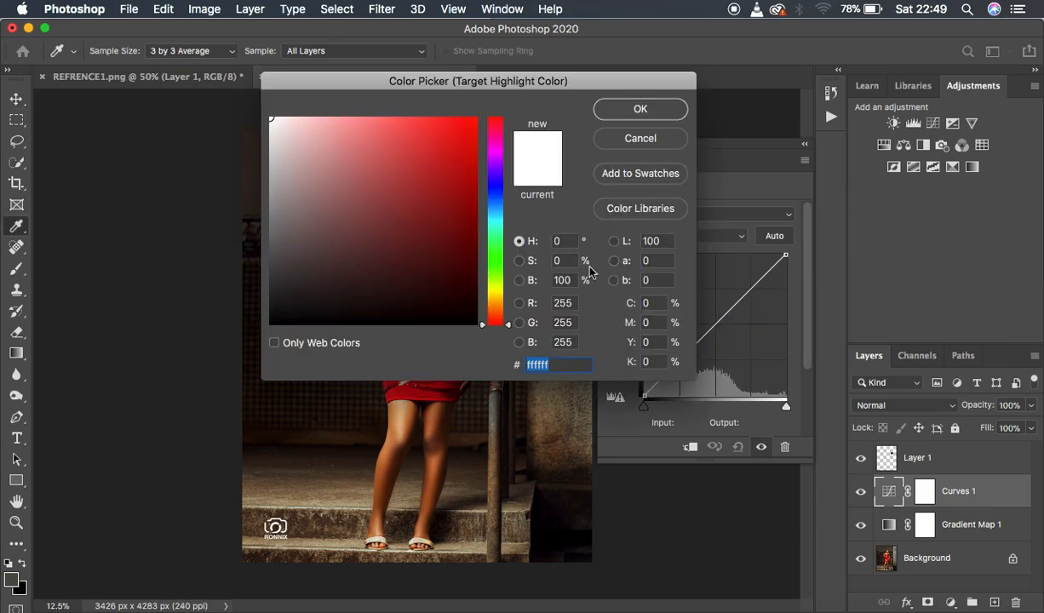
pyautogui.moveTo(554, 83); pyautogui.dragTo(881, 159)
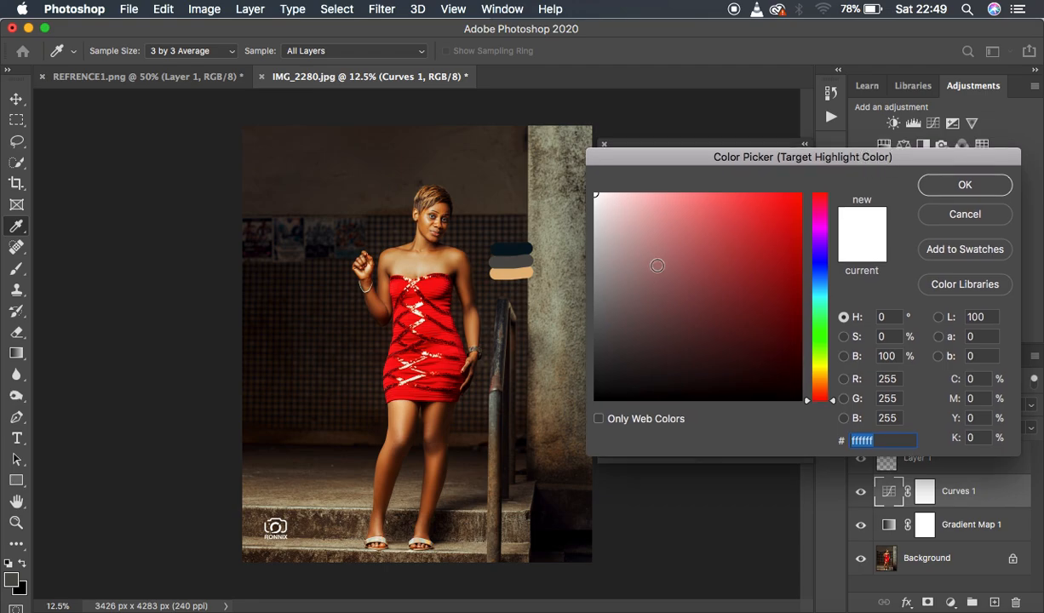
pyautogui.click(520, 274)
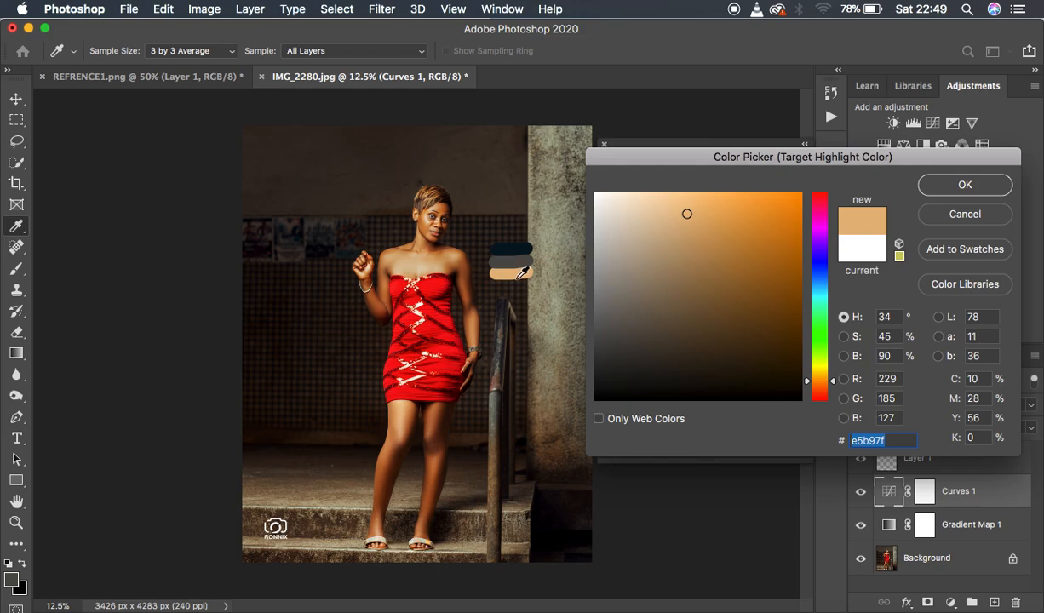
pyautogui.click(516, 281)
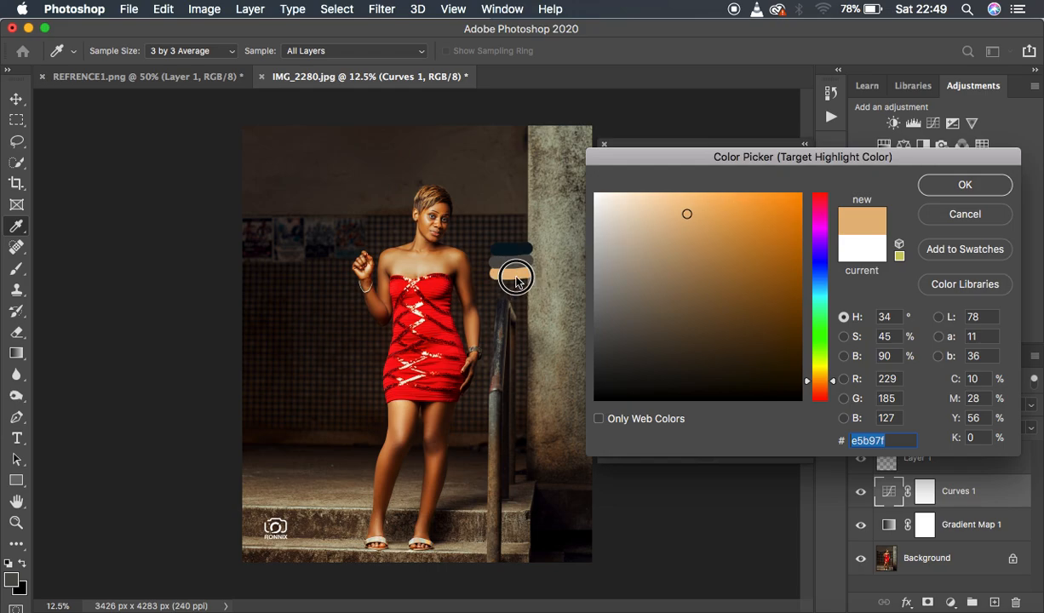
pyautogui.click(962, 186)
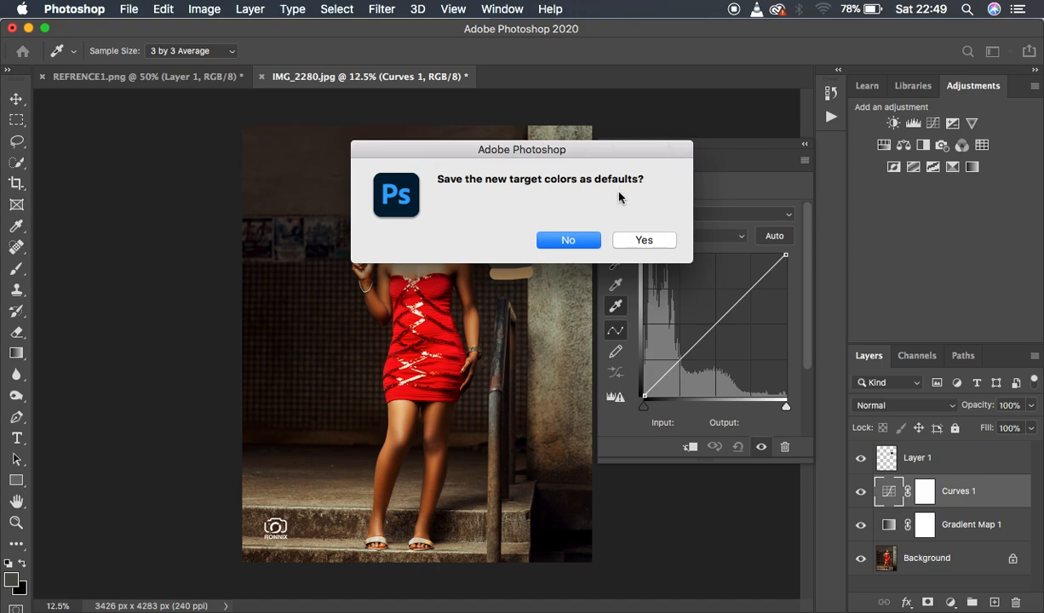
pyautogui.click(567, 238)
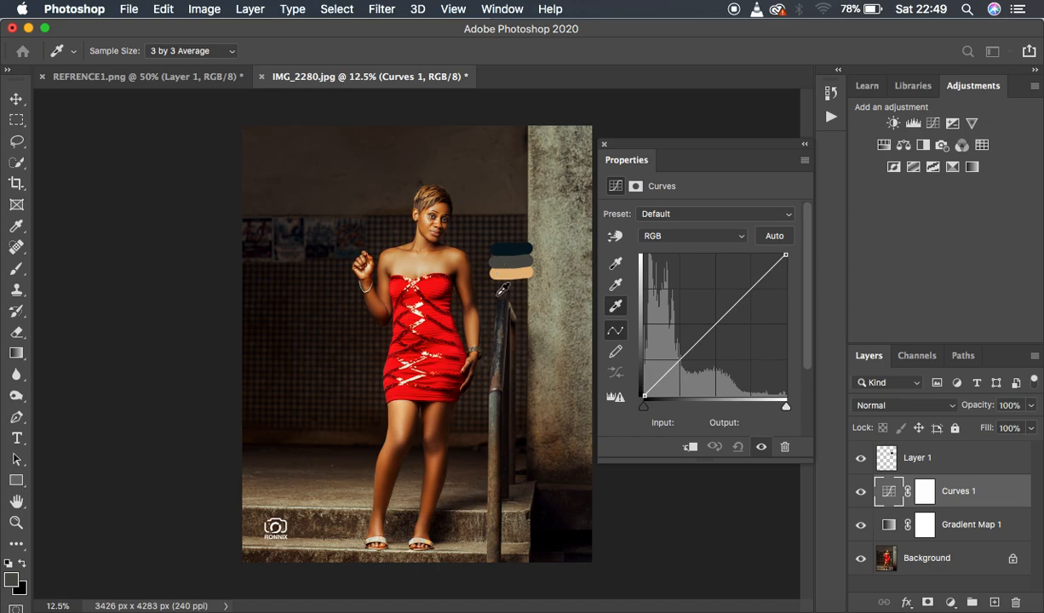
# Set the Curves white point by sampling bright skin on the woman's face and chest, ending with the highlight under her eye.
pyautogui.press('super+equal')
pyautogui.press('super+equal')
pyautogui.press('super+equal')
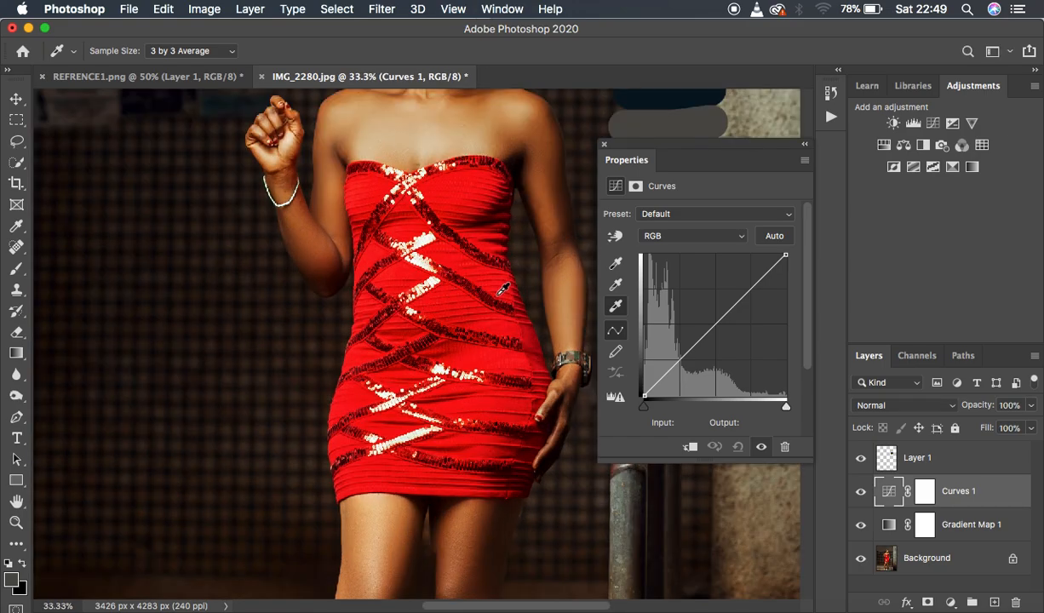
pyautogui.moveTo(532, 115); pyautogui.dragTo(508, 279)
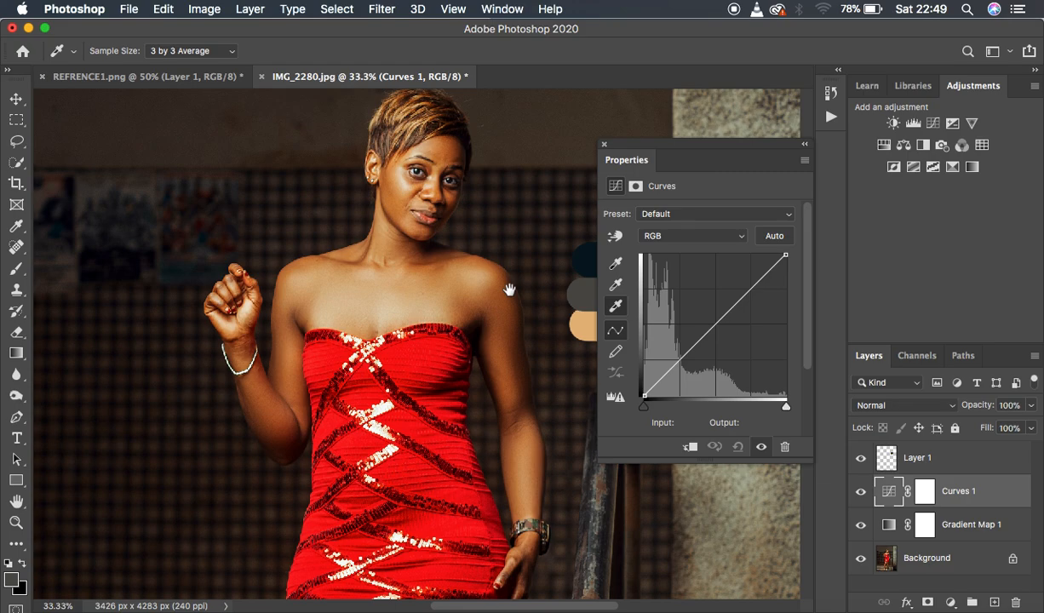
pyautogui.click(412, 184)
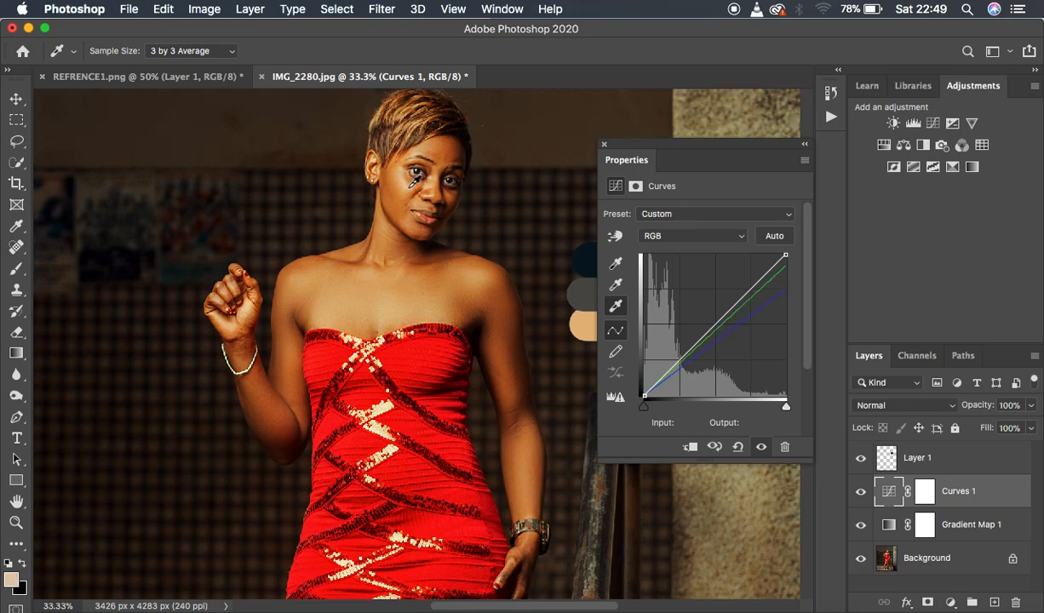
pyautogui.click(413, 182)
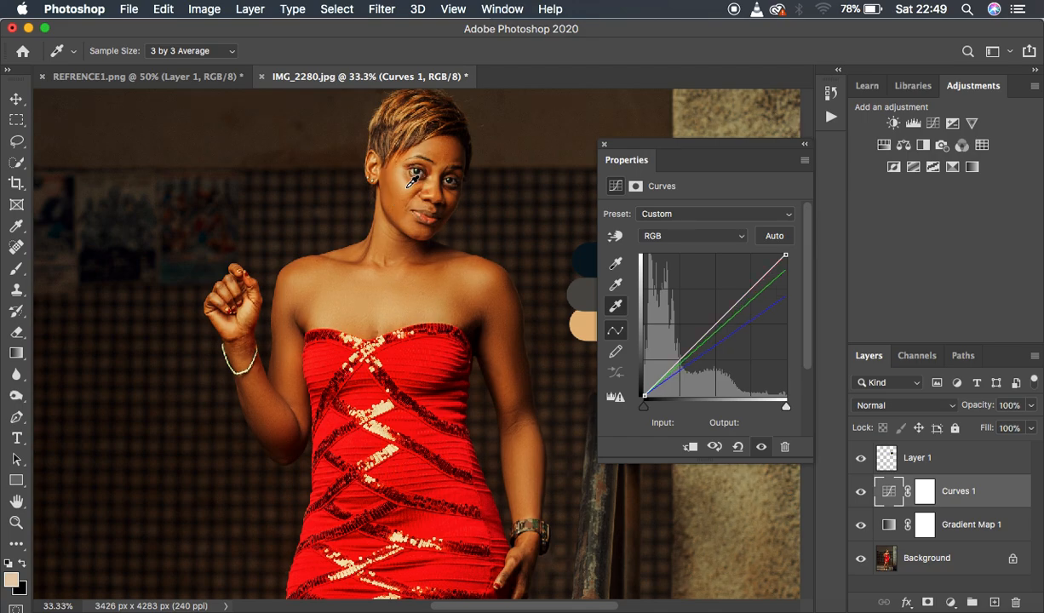
pyautogui.click(364, 286)
pyautogui.click(335, 317)
pyautogui.click(393, 300)
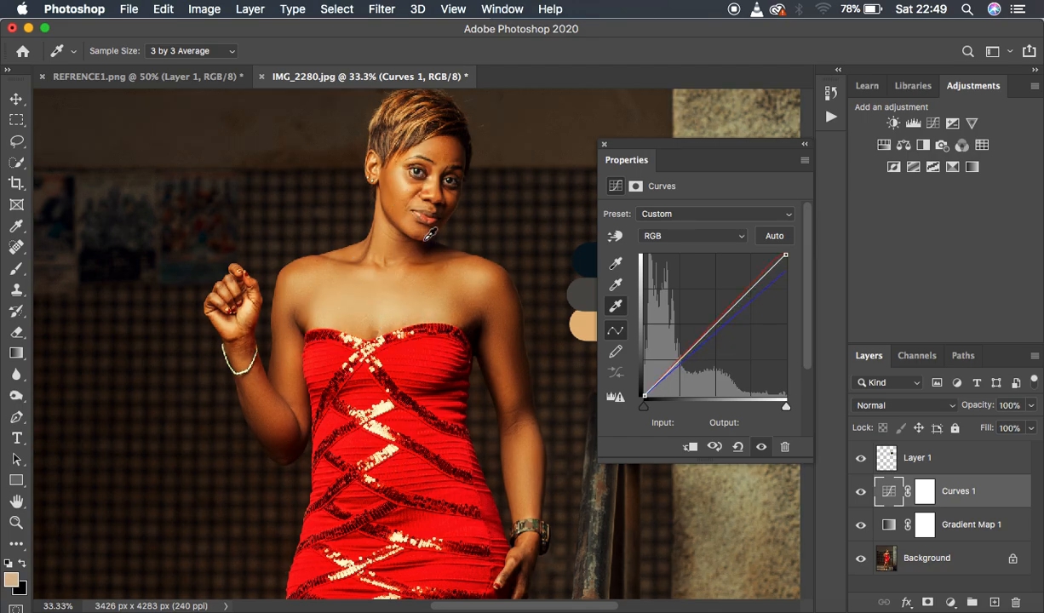
pyautogui.click(409, 181)
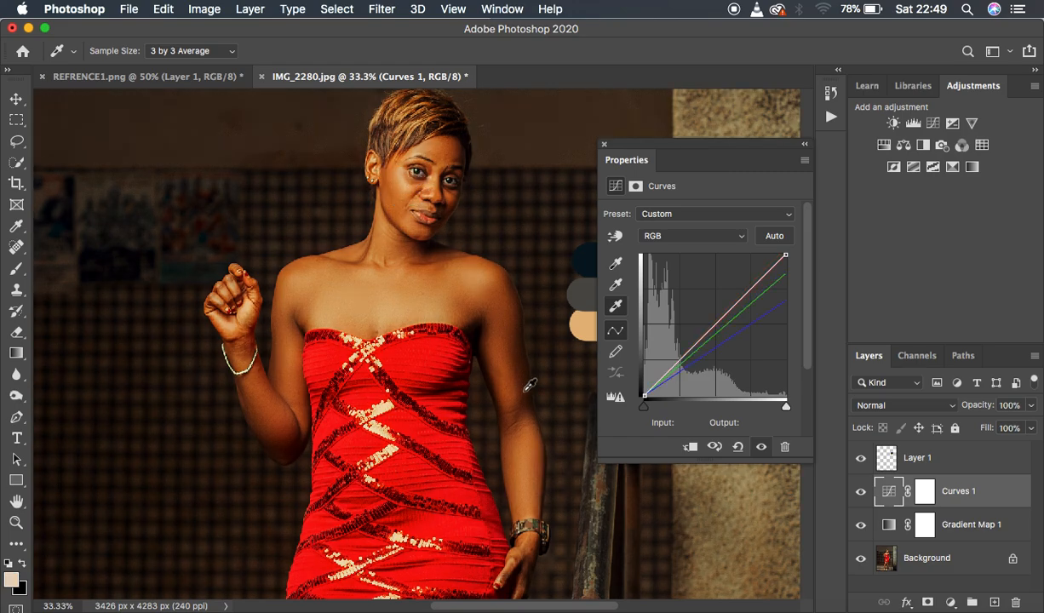
pyautogui.click(410, 186)
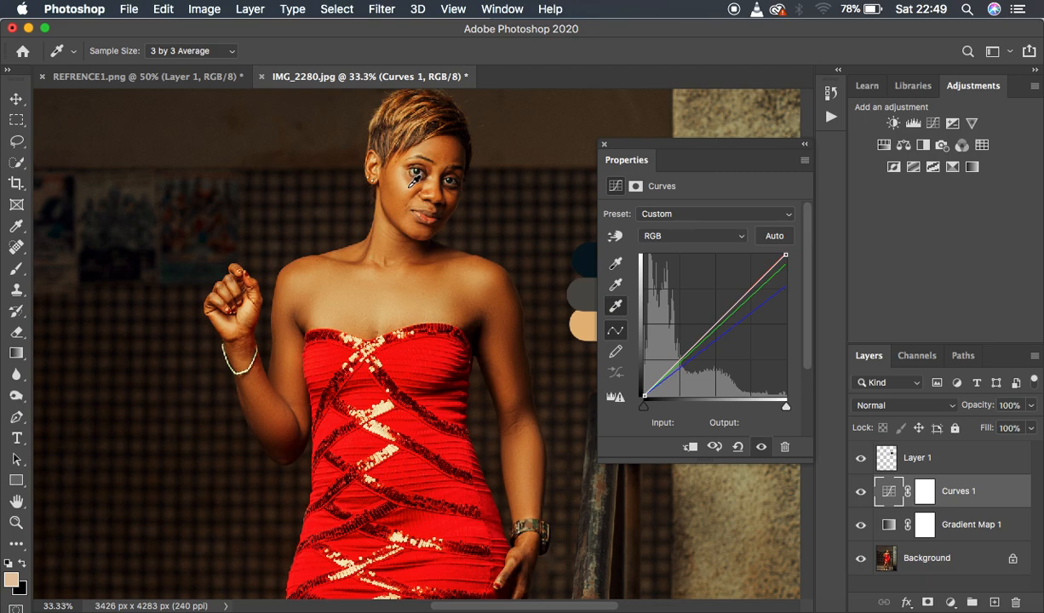
pyautogui.click(408, 187)
pyautogui.click(408, 184)
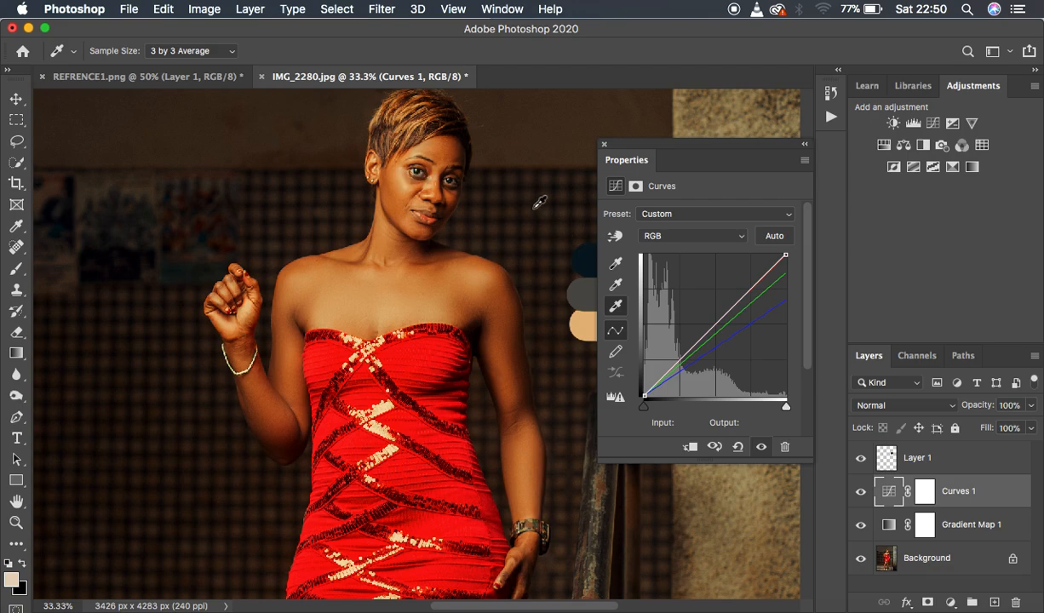
# Set the Curves target shadow color to the dark blue swatch, 071620, without saving the target colors as defaults.
pyautogui.press('super+minus')
pyautogui.press('super+minus')
pyautogui.press('super+minus')
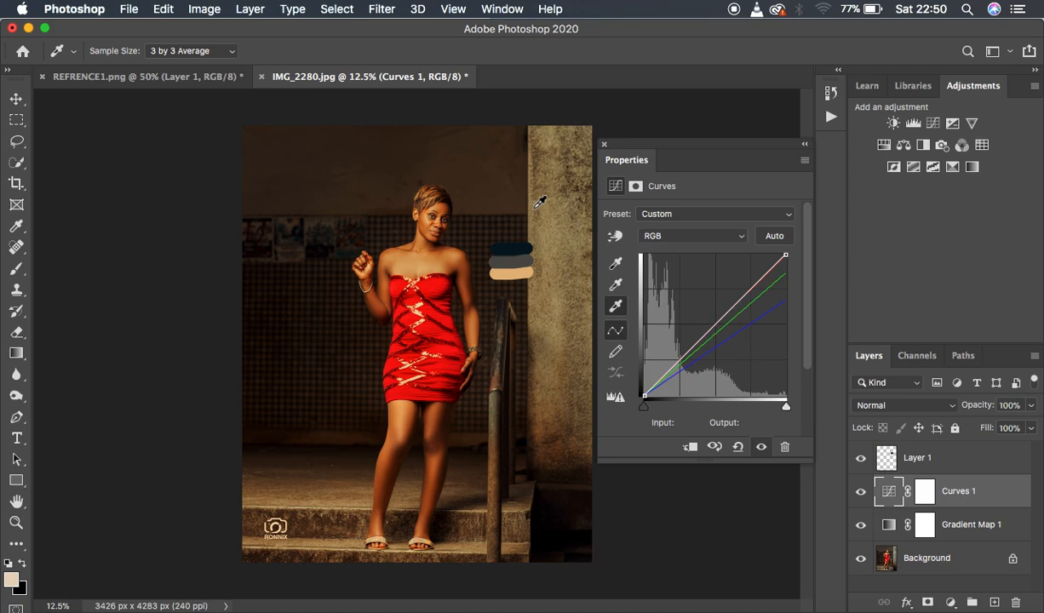
pyautogui.doubleClick(617, 265)
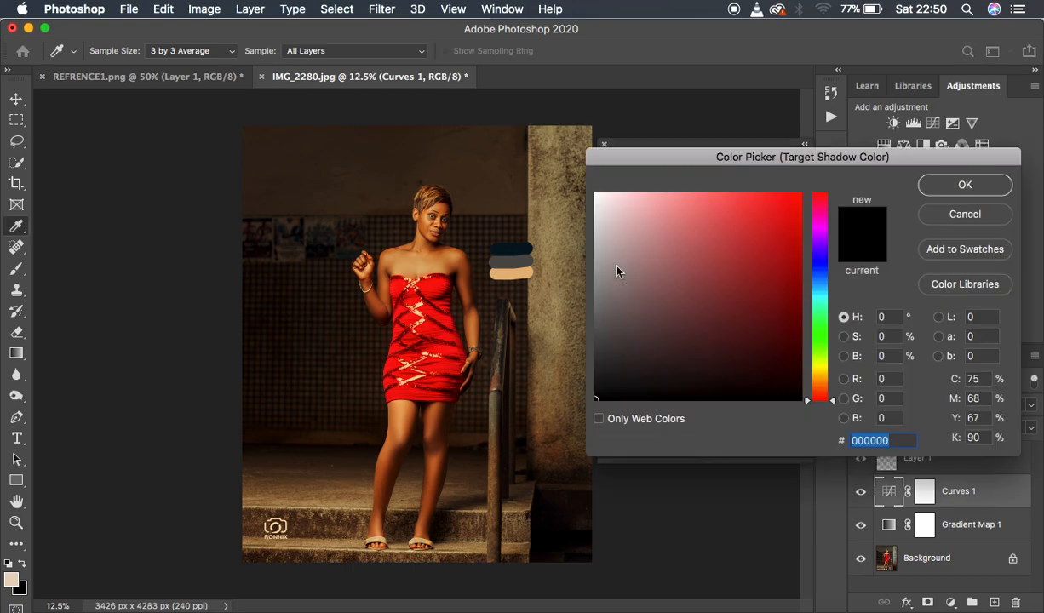
pyautogui.click(520, 249)
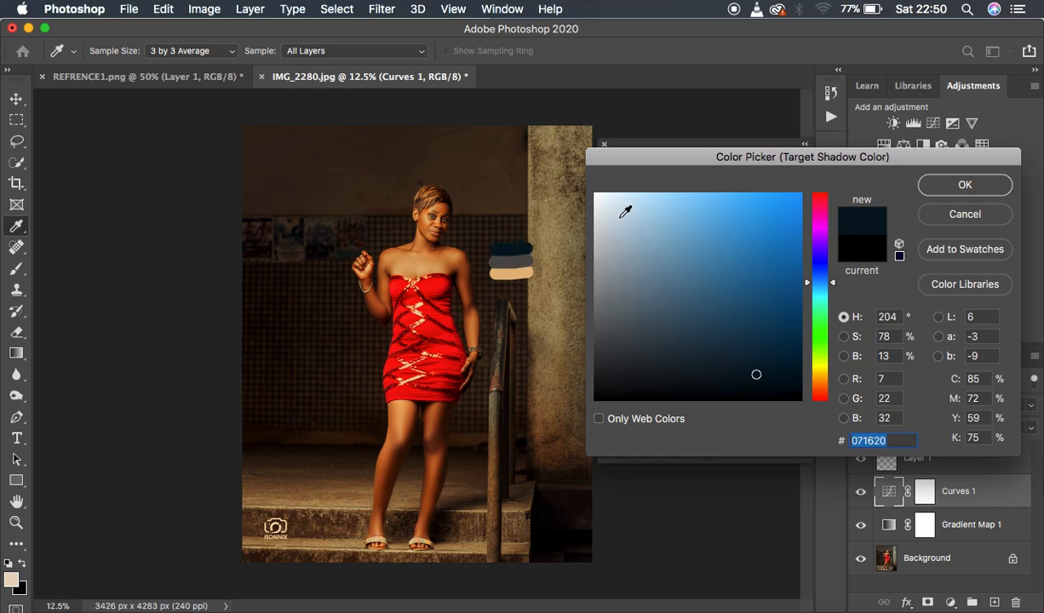
pyautogui.click(930, 182)
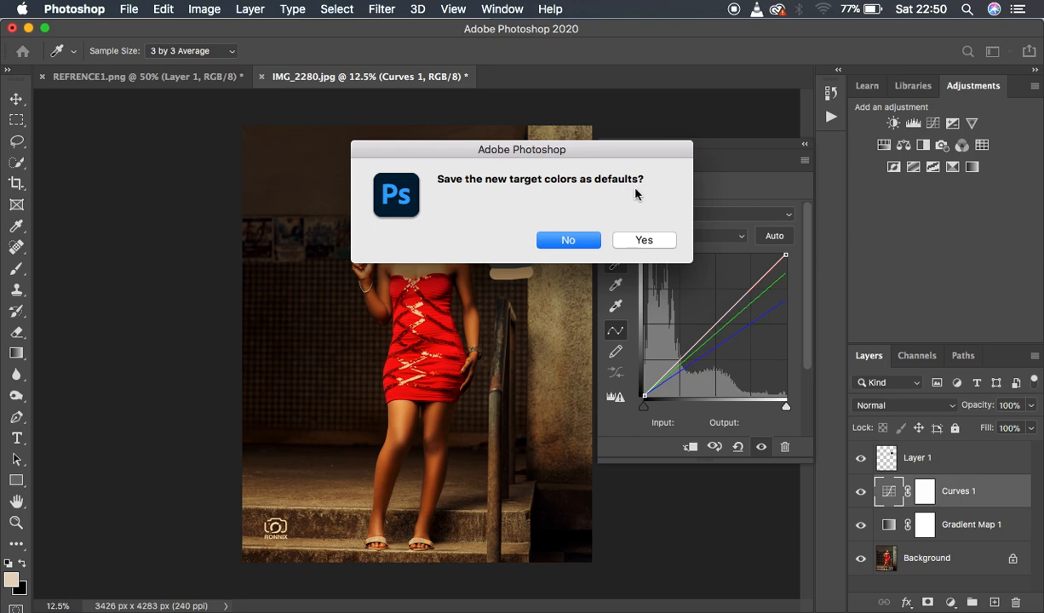
pyautogui.click(554, 235)
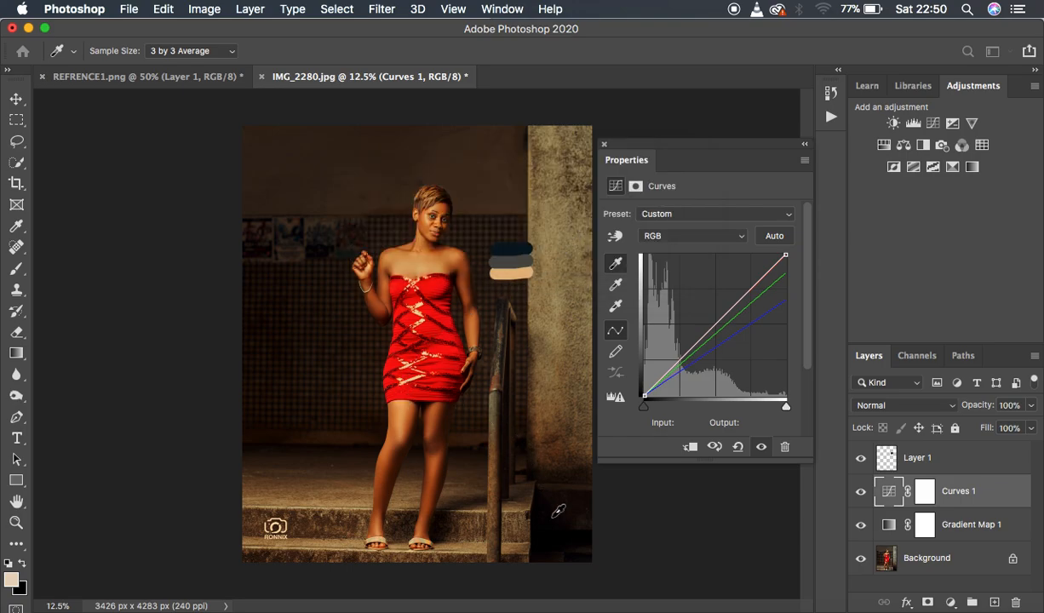
# Try setting the Curves black point by sampling the dark recess beside the steps, below the pillar.
pyautogui.press('super+plus')
pyautogui.press('super+plus')
pyautogui.click(626, 524)
pyautogui.moveTo(626, 523); pyautogui.dragTo(455, 330)
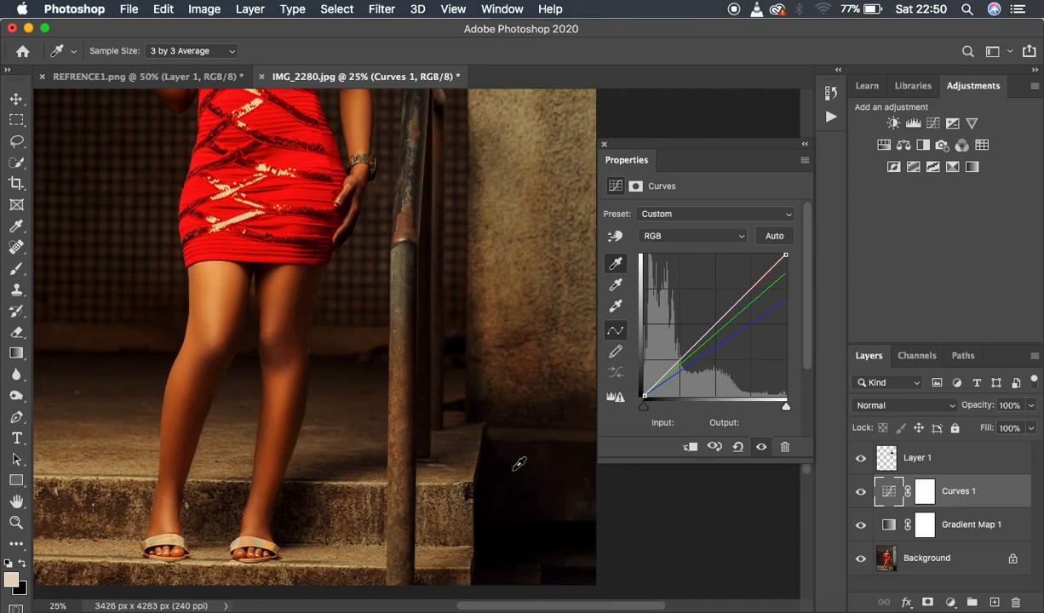
pyautogui.click(518, 506)
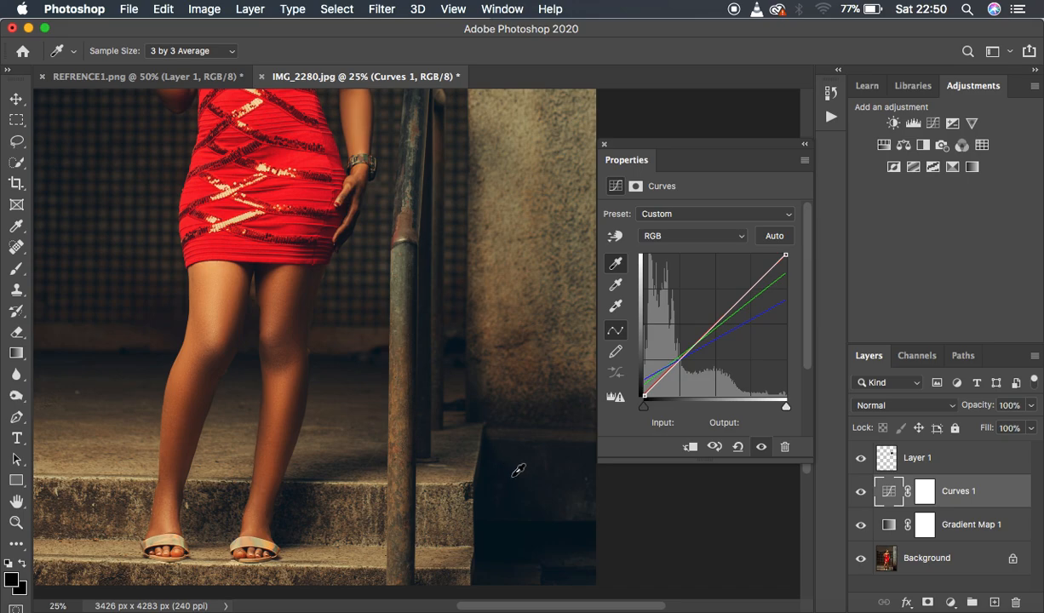
pyautogui.click(514, 540)
# Set the Curves black point by sampling the dark poster area on the wall near the woman's raised hand.
pyautogui.press('super+minus')
pyautogui.press('super+minus')
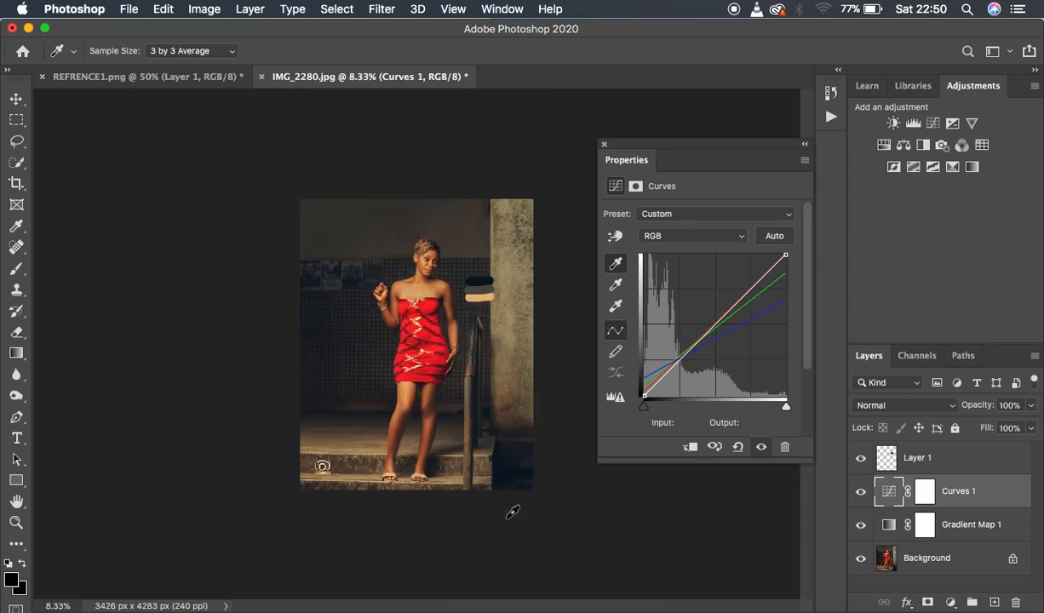
pyautogui.press('super+plus')
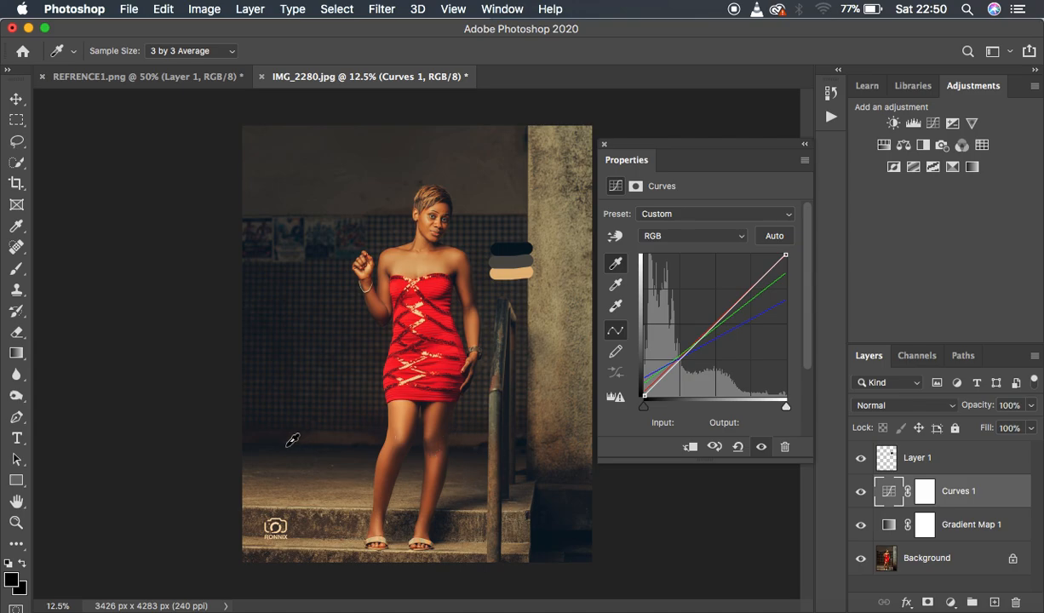
pyautogui.click(329, 243)
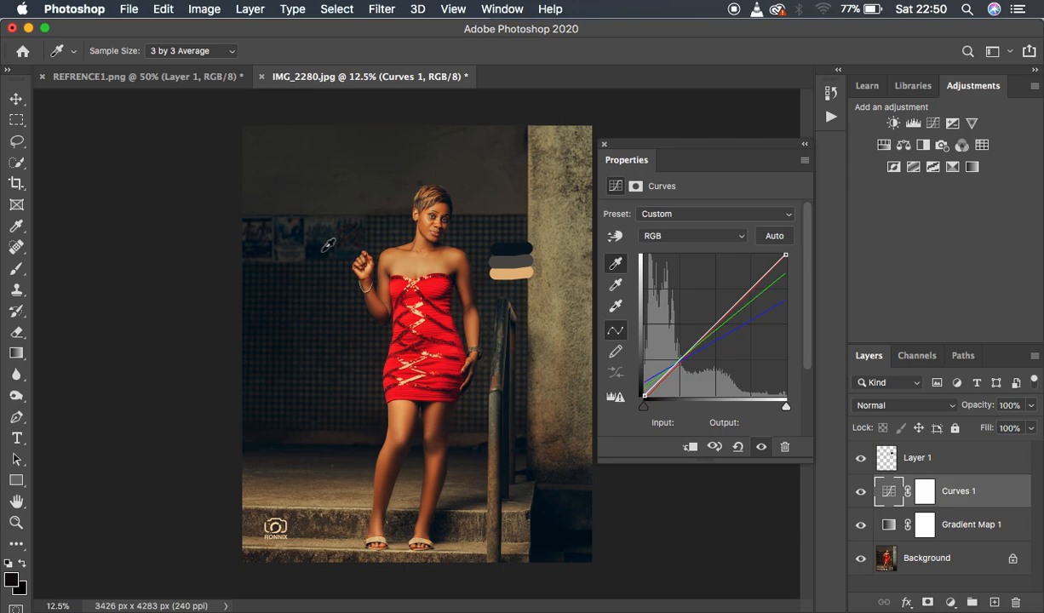
pyautogui.click(327, 246)
# Set the Curves target midtone color to the gray swatch, 504f4a, without saving the target colors as defaults.
pyautogui.doubleClick(616, 287)
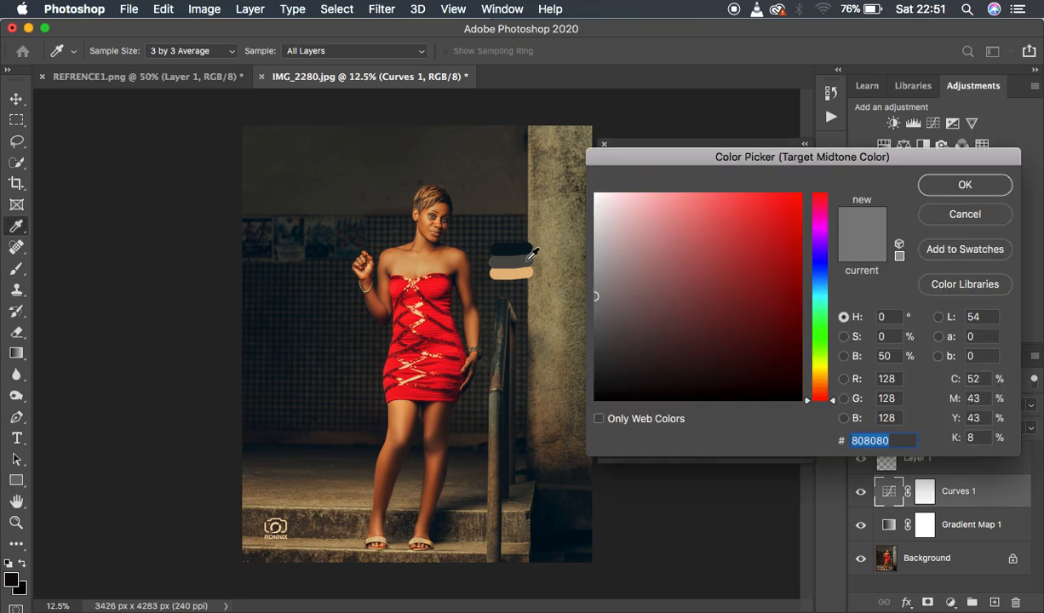
pyautogui.click(522, 259)
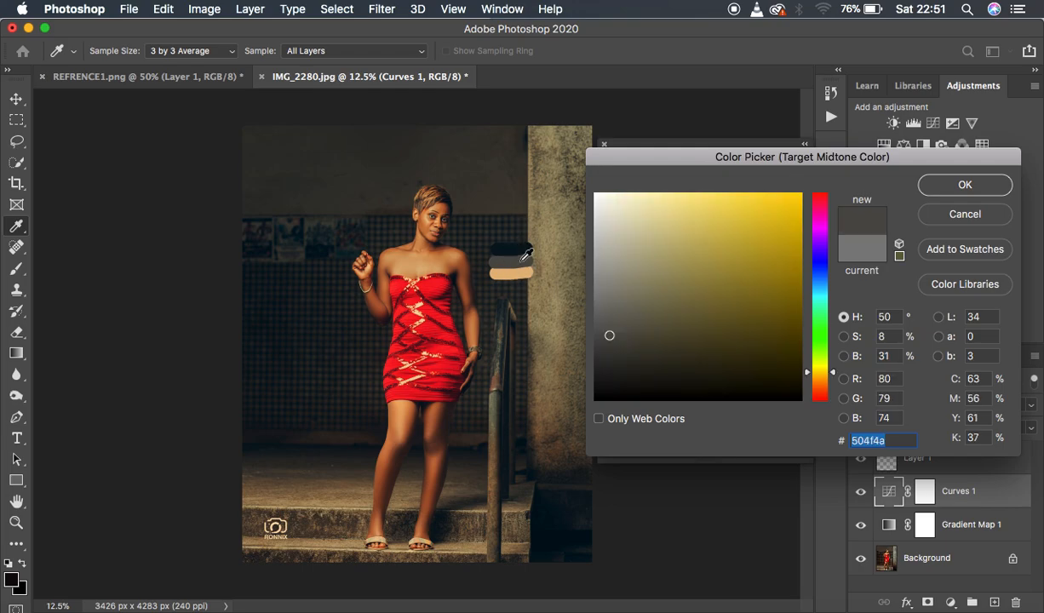
pyautogui.click(965, 187)
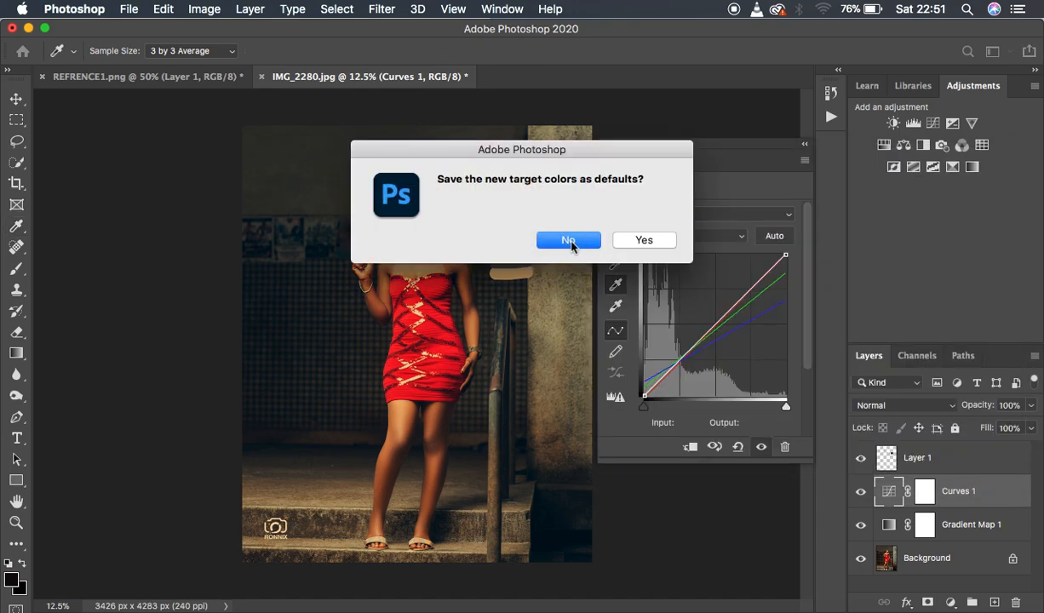
pyautogui.click(569, 242)
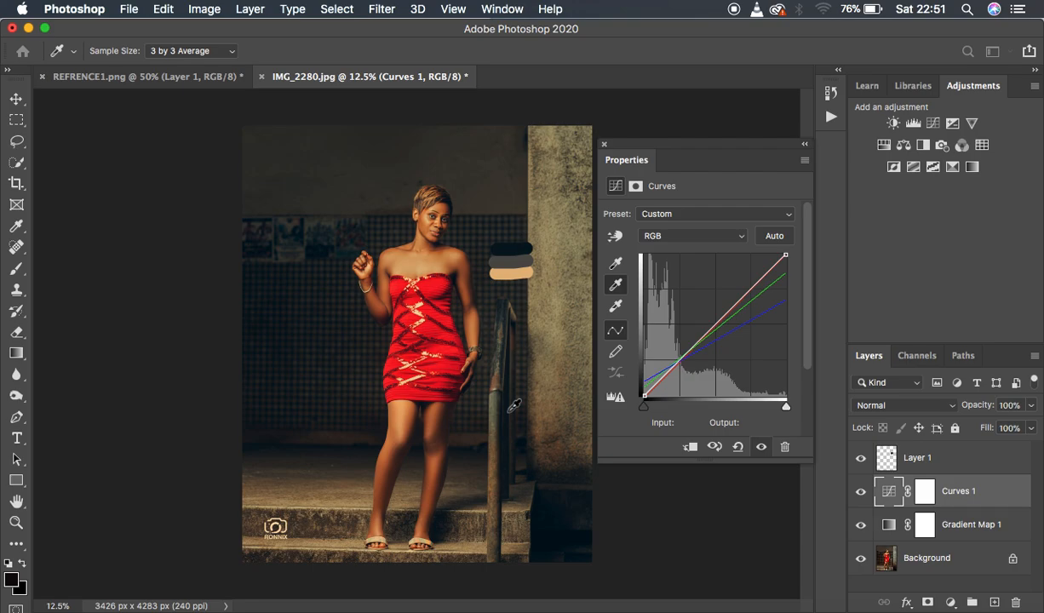
# Try setting the Curves gray point by sampling the dark wall between the woman's lowered hand and the railing.
pyautogui.press('super+equal')
pyautogui.press('super+equal')
pyautogui.press('super+equal')
pyautogui.press('super+equal')
pyautogui.press('super+equal')
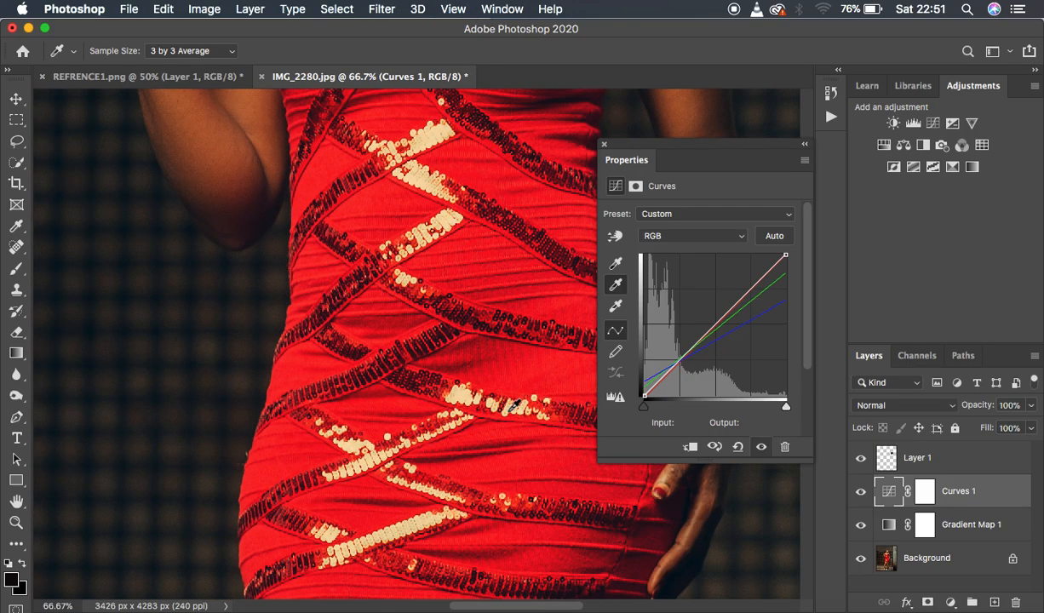
pyautogui.moveTo(470, 317); pyautogui.dragTo(217, 323)
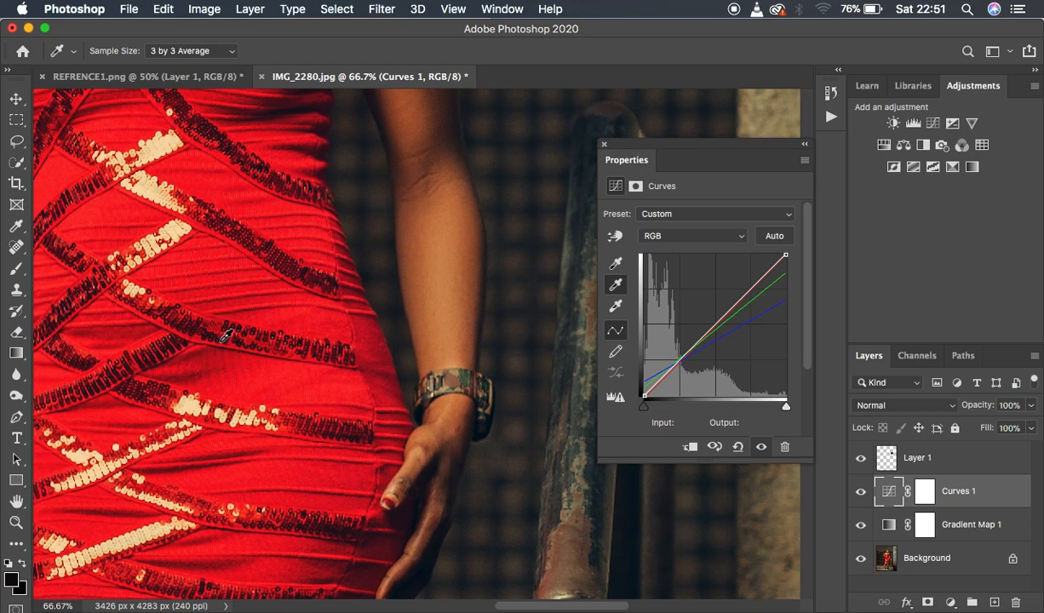
pyautogui.click(506, 447)
pyautogui.press('super+minus')
pyautogui.press('super+minus')
pyautogui.press('super+minus')
pyautogui.press('super+minus')
pyautogui.press('super+minus')
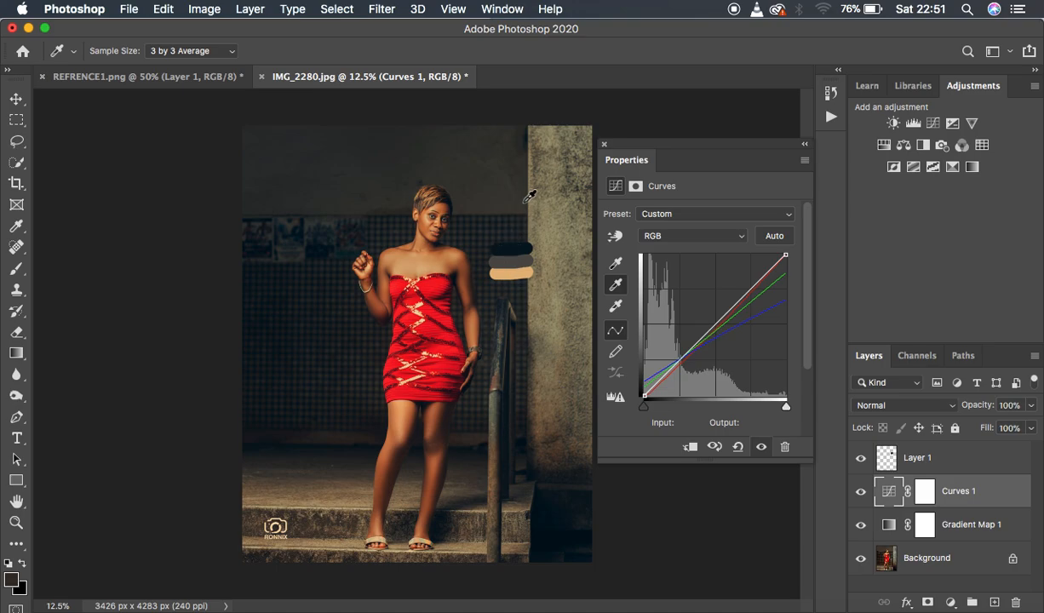
# Try Curves gray points sampled from the railing post beside her lowered hand and from the upper edge of the pillar.
pyautogui.press('super+plus')
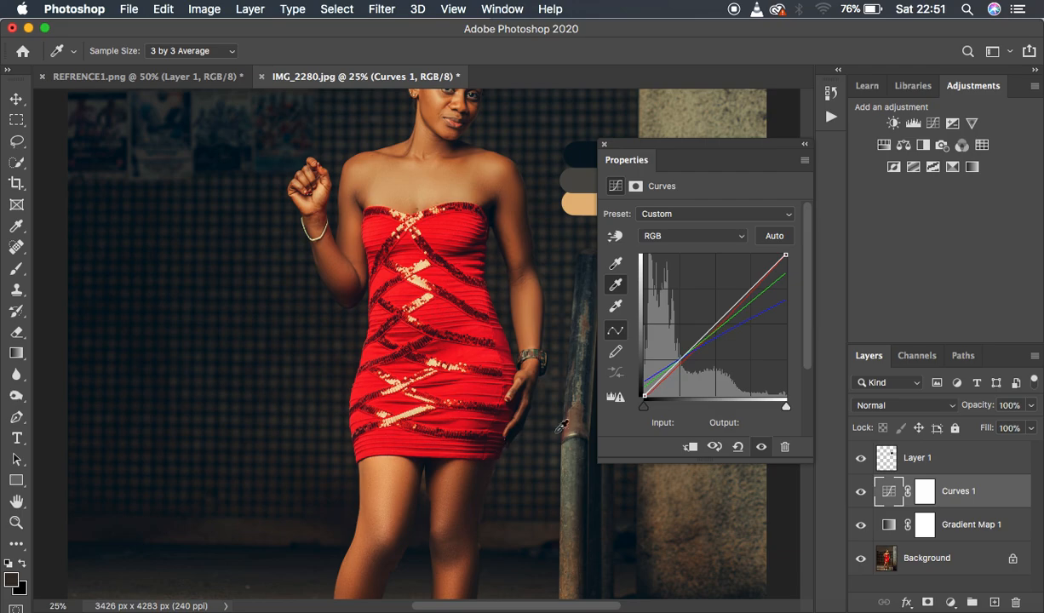
pyautogui.click(562, 427)
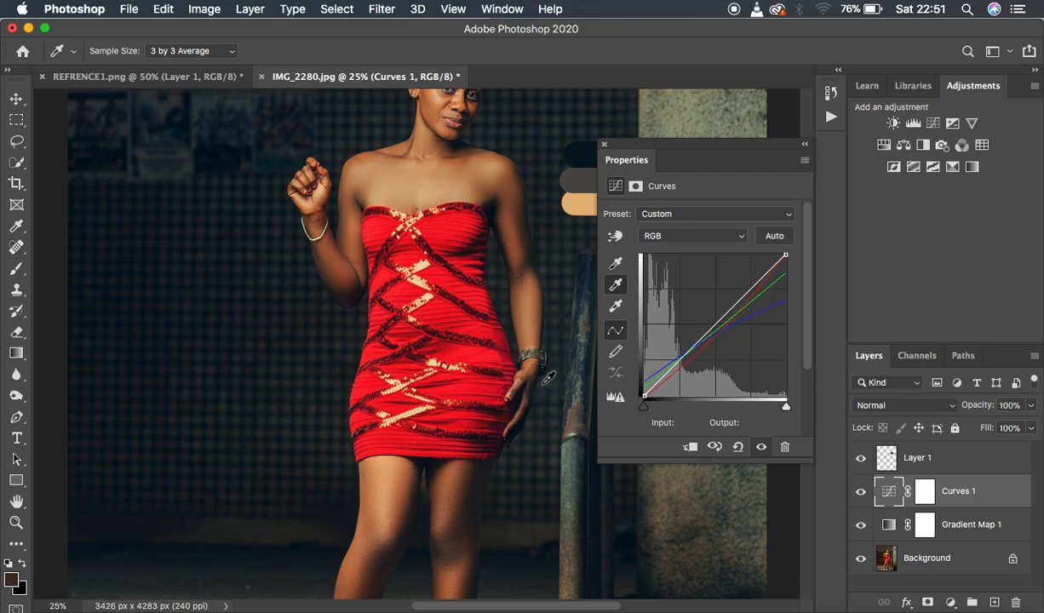
pyautogui.press('super+minus')
pyautogui.press('super+minus')
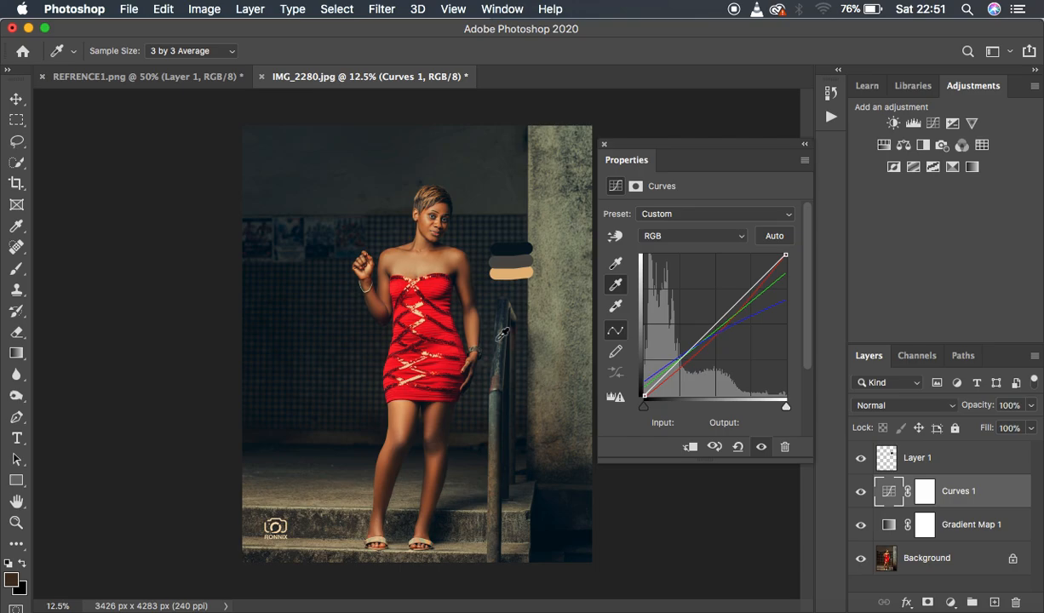
pyautogui.click(529, 180)
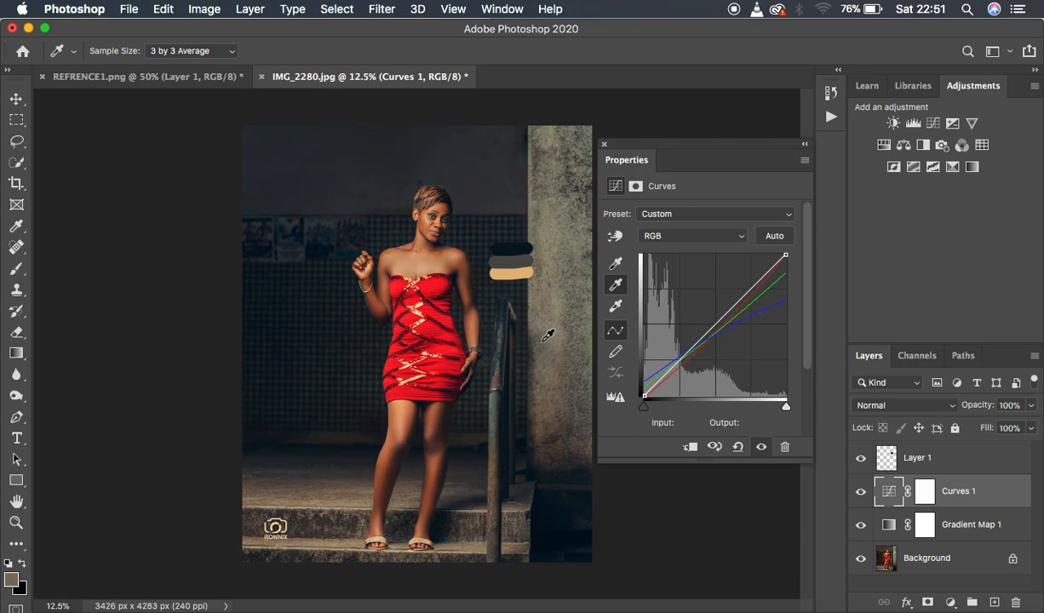
# Set the Curves gray point by sampling the railing just below its rusty joint, and close the adjustment's settings.
pyautogui.press('super+plus')
pyautogui.press('super+plus')
pyautogui.press('super+plus')
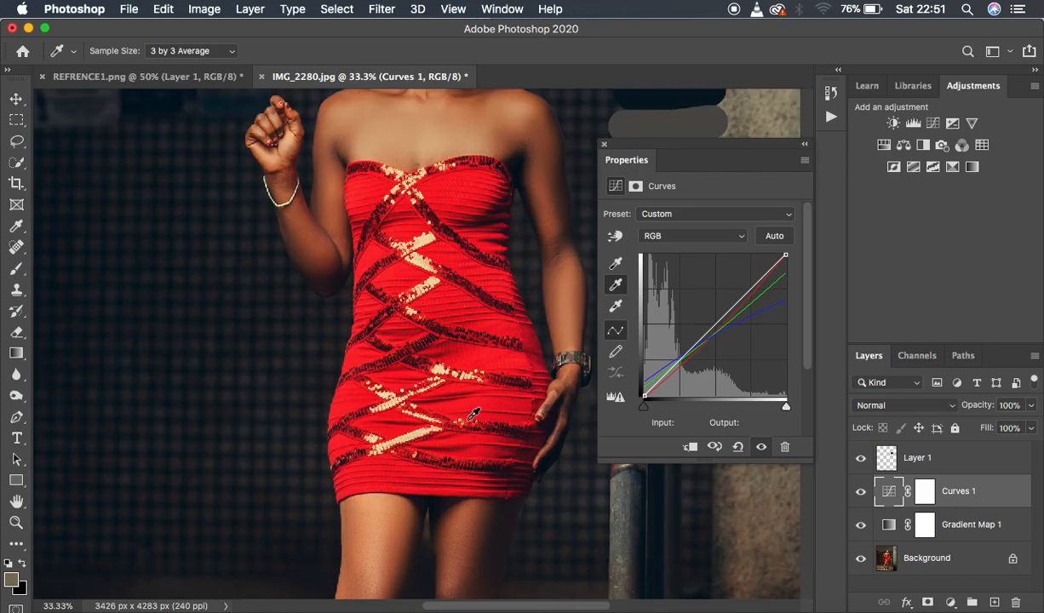
pyautogui.moveTo(541, 415); pyautogui.dragTo(414, 438)
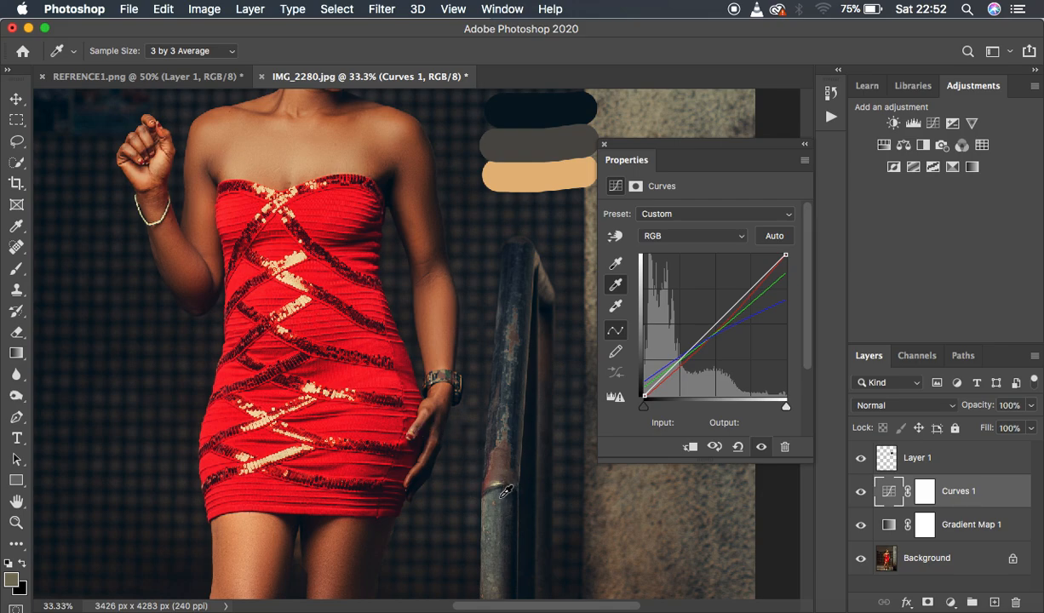
pyautogui.click(503, 492)
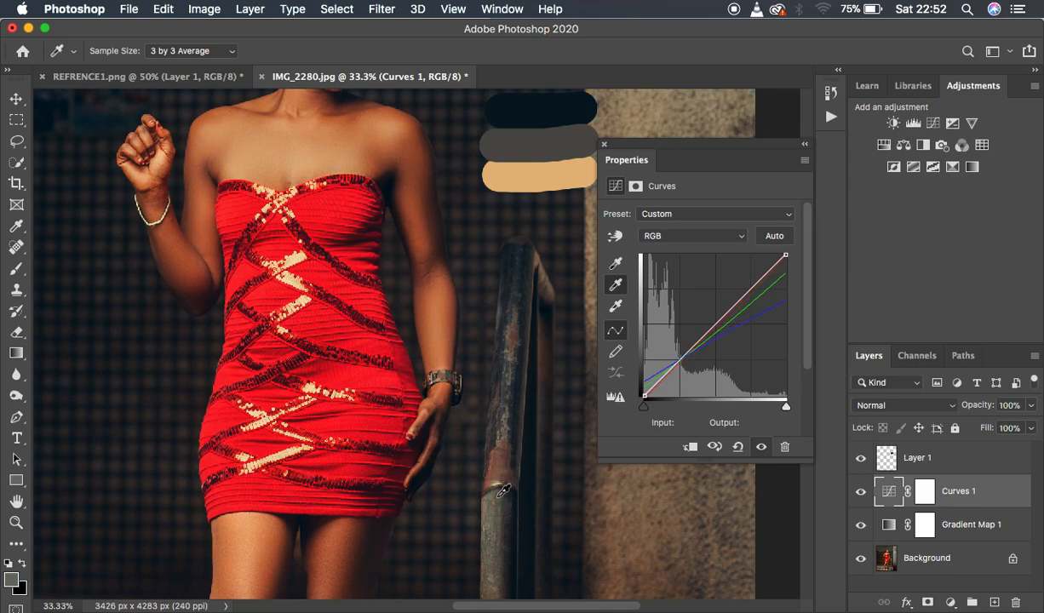
pyautogui.press('super+minus')
pyautogui.press('super+minus')
pyautogui.press('super+minus')
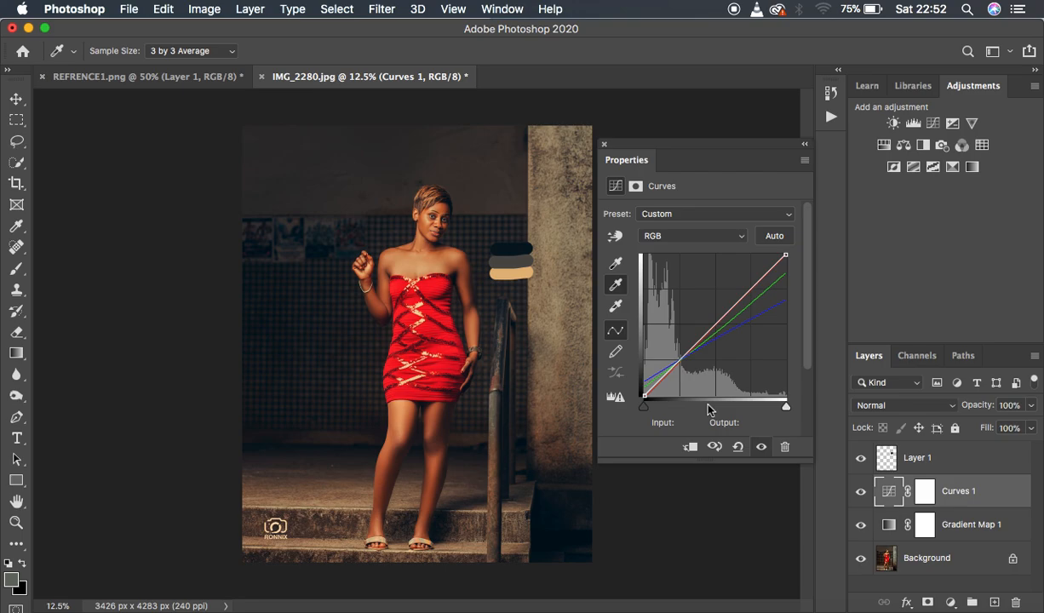
pyautogui.click(605, 145)
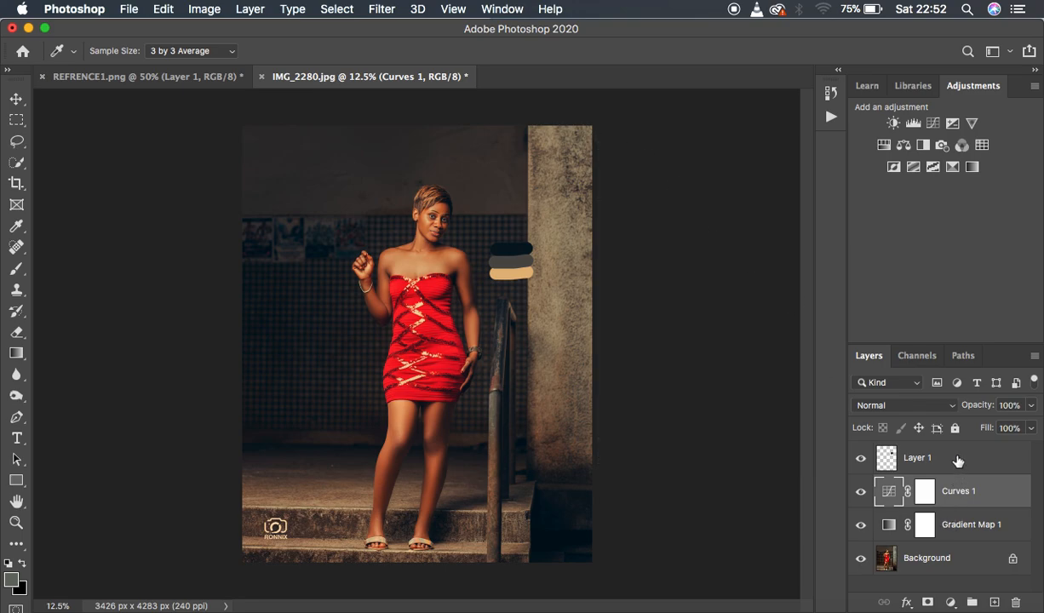
# Hide the swatch layer, Layer 1, and compare the photo with and without its adjustment layers.
pyautogui.click(861, 459)
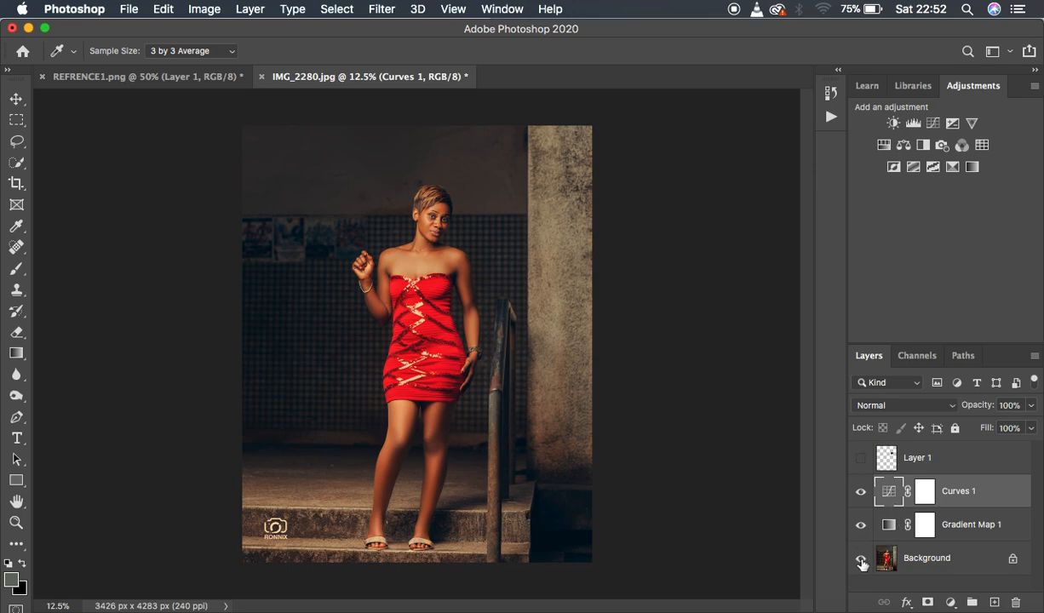
pyautogui.keyDown('alt'); pyautogui.click(861, 562); pyautogui.keyUp('alt')
pyautogui.keyDown('alt'); pyautogui.click(861, 562); pyautogui.keyUp('alt')
pyautogui.keyDown('alt'); pyautogui.click(861, 562); pyautogui.keyUp('alt')
pyautogui.keyDown('alt'); pyautogui.click(861, 562); pyautogui.keyUp('alt')
# Compare the graded IMG_2280.jpg with REFRENCE1.png by switching between the two documents.
pyautogui.click(189, 79)
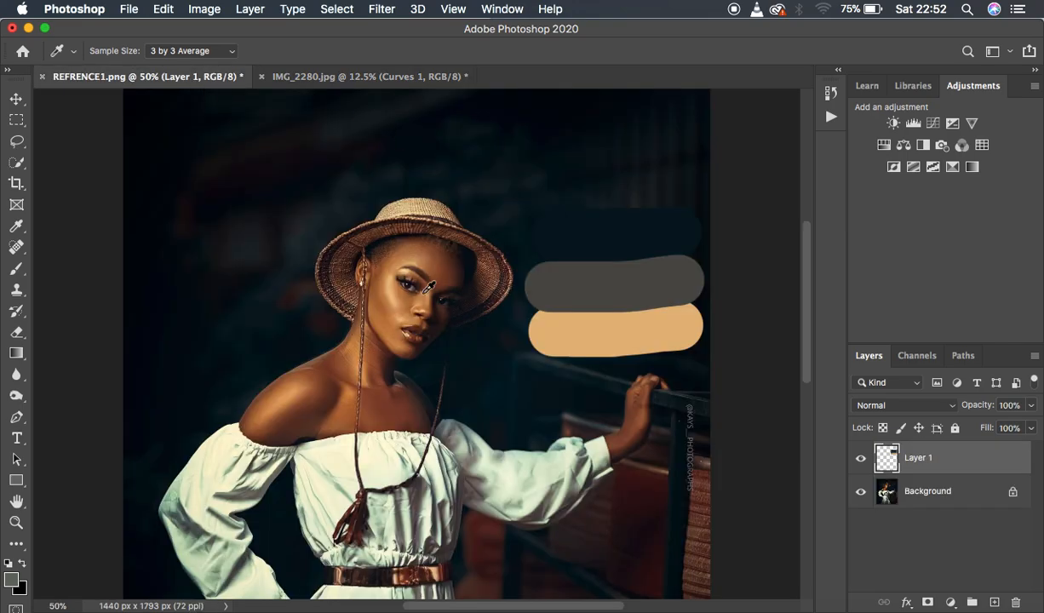
pyautogui.click(332, 76)
pyautogui.click(181, 78)
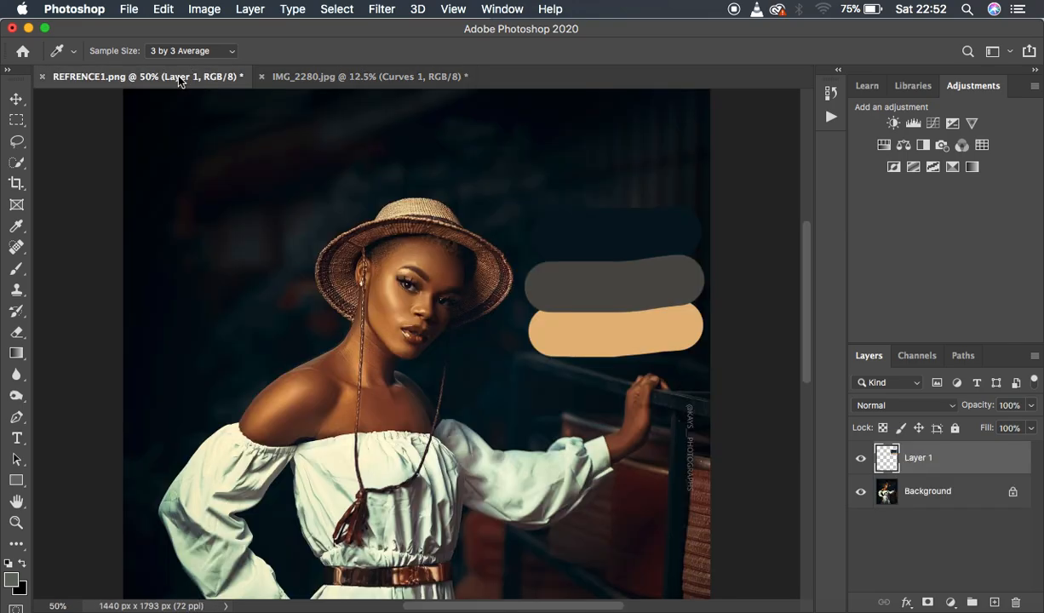
pyautogui.click(380, 78)
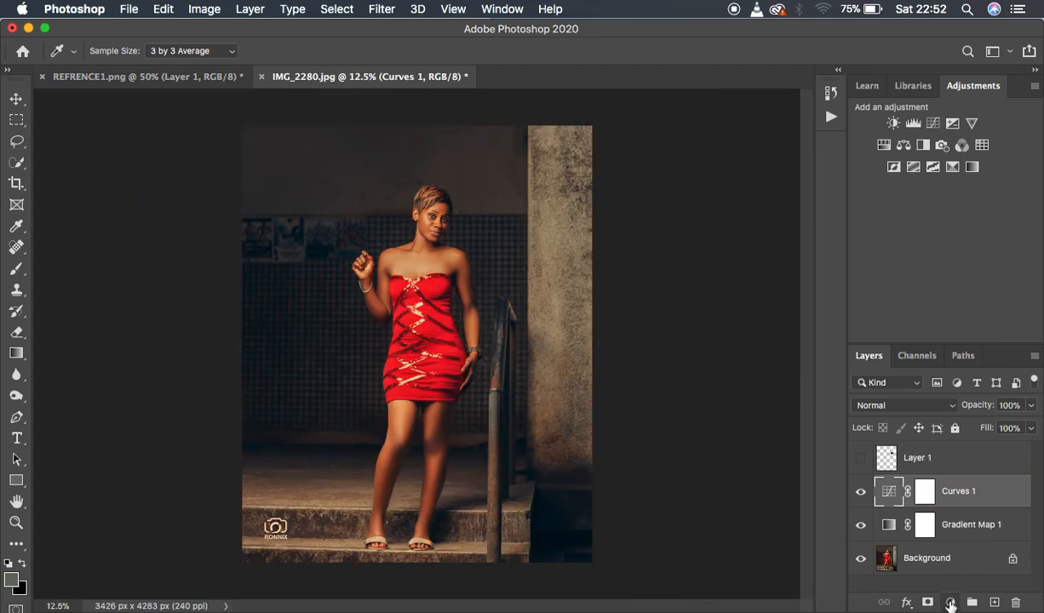
# Add a Vibrance adjustment layer above the Curves layer and raise the vibrance slightly.
pyautogui.click(950, 602)
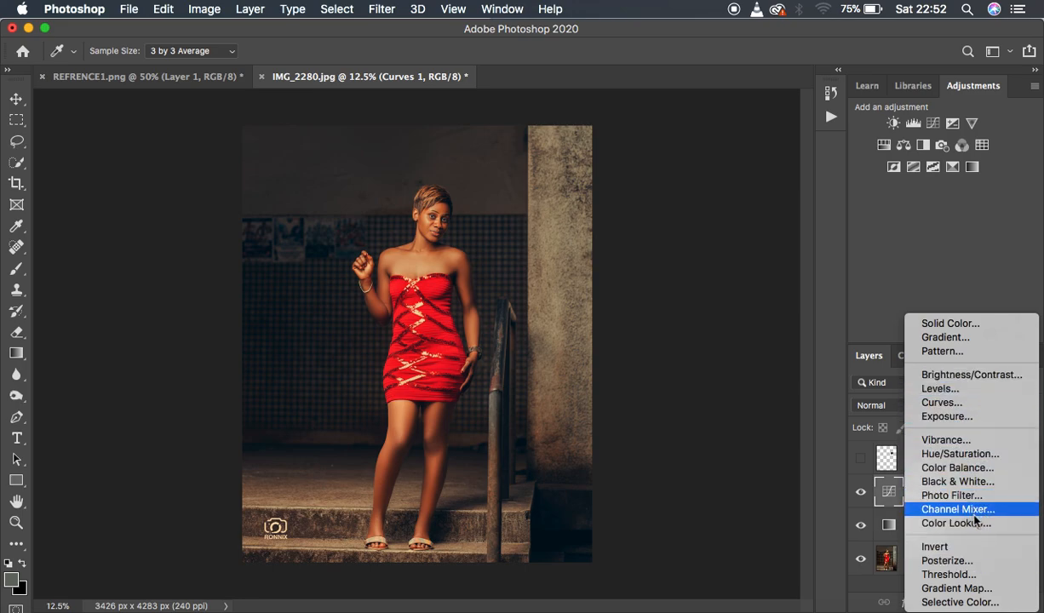
pyautogui.click(942, 440)
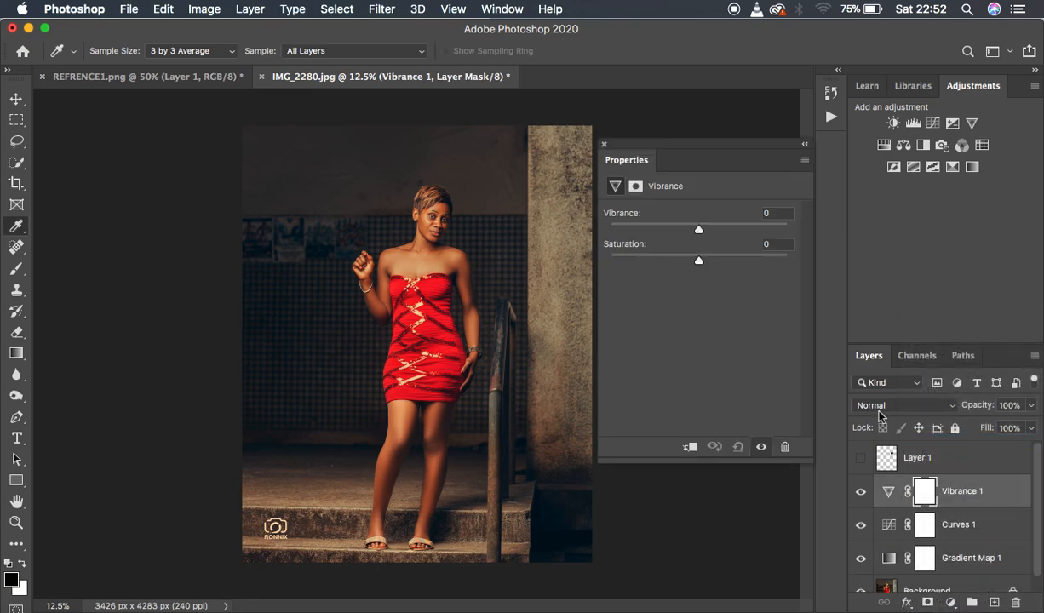
pyautogui.moveTo(700, 230)
pyautogui.mouseDown()
pyautogui.moveTo(713, 228)
pyautogui.moveTo(702, 230)
pyautogui.mouseUp()
# Add a Brightness/Contrast adjustment layer above the Vibrance layer with contrast 5, and collapse its settings.
pyautogui.click(951, 602)
pyautogui.click(965, 384)
pyautogui.moveTo(699, 290); pyautogui.dragTo(704, 292)
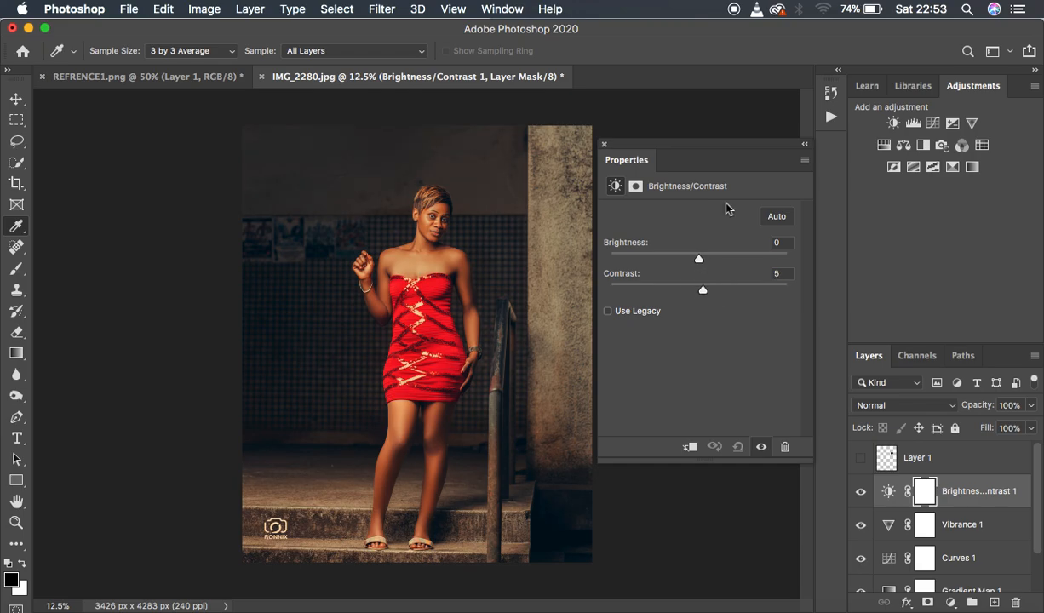
pyautogui.click(805, 144)
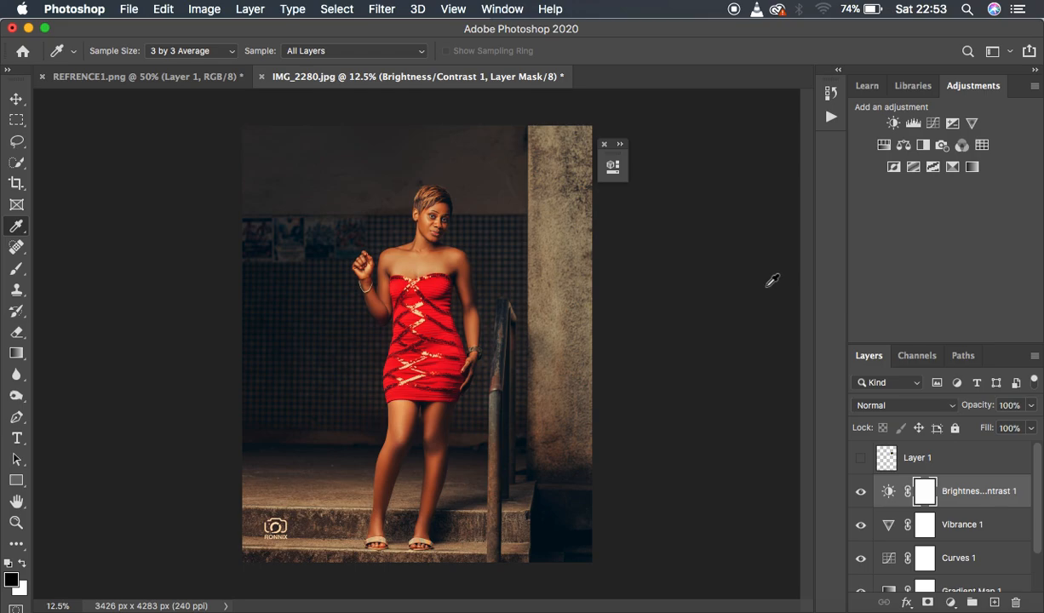
# Check the grade against REFRENCE1.png once more, and delete the hidden swatch layer, Layer 1, from IMG_2280.jpg.
pyautogui.click(180, 76)
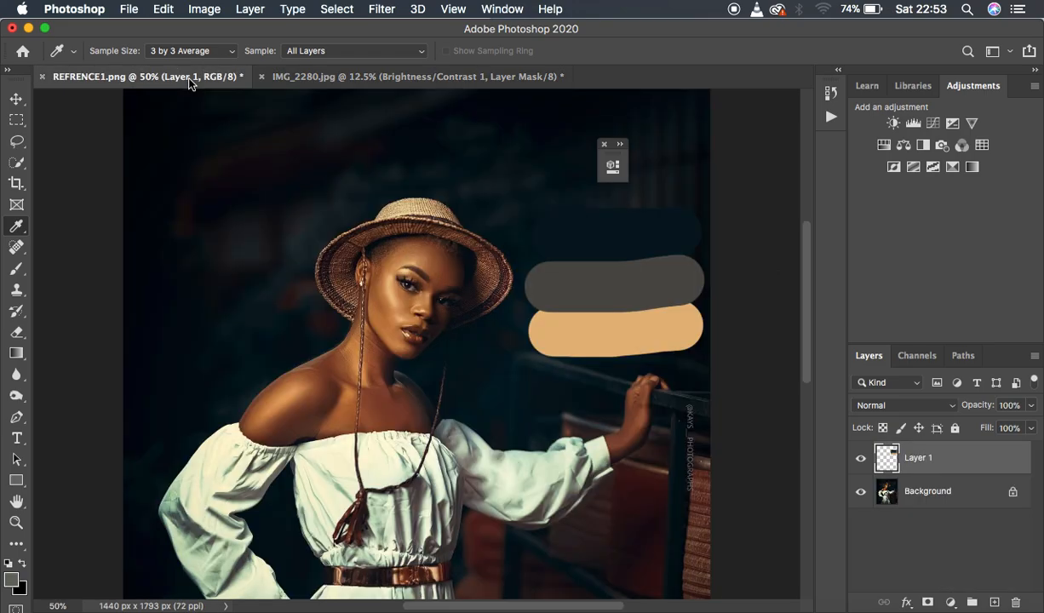
pyautogui.click(468, 79)
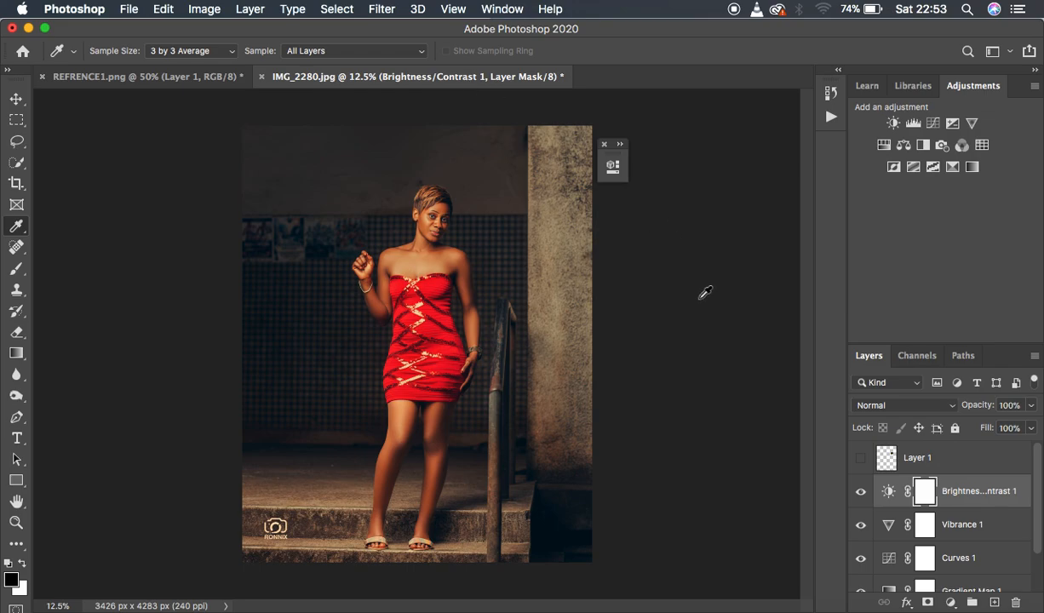
pyautogui.click(964, 459)
pyautogui.press('Delete')
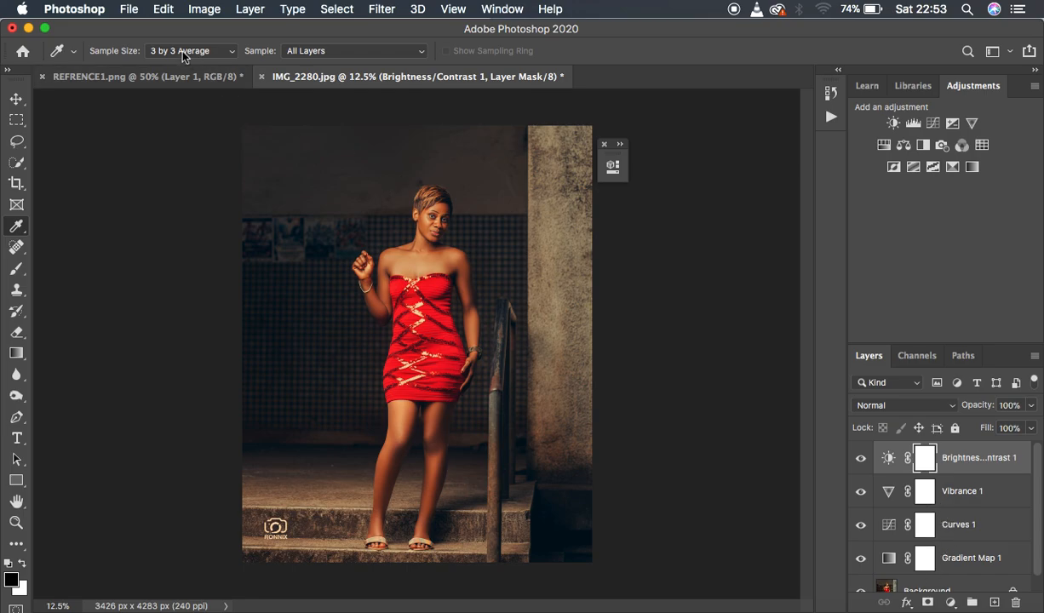
pyautogui.click(129, 10)
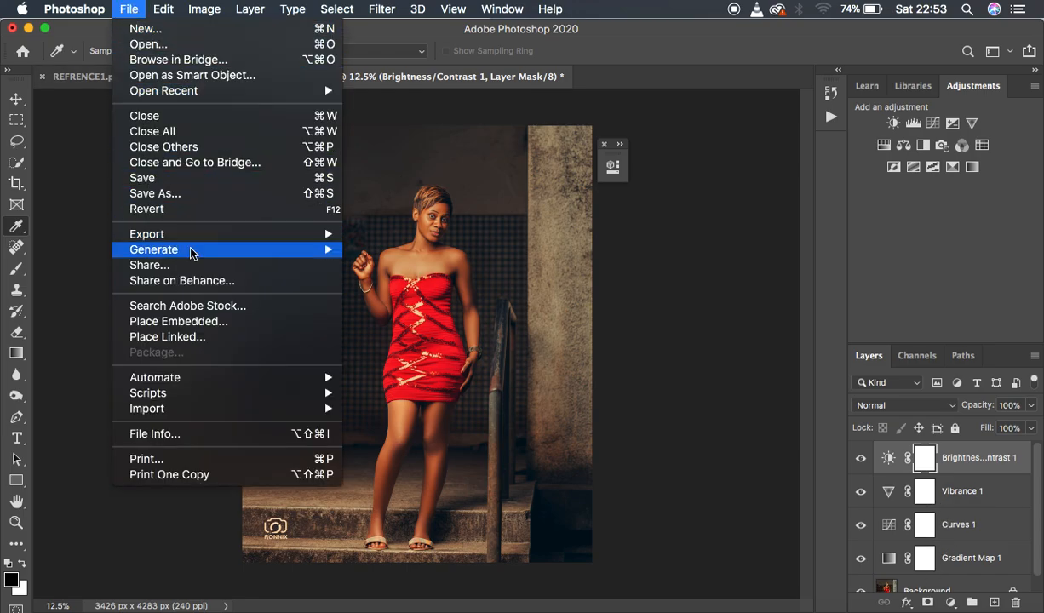
pyautogui.moveTo(216, 235)
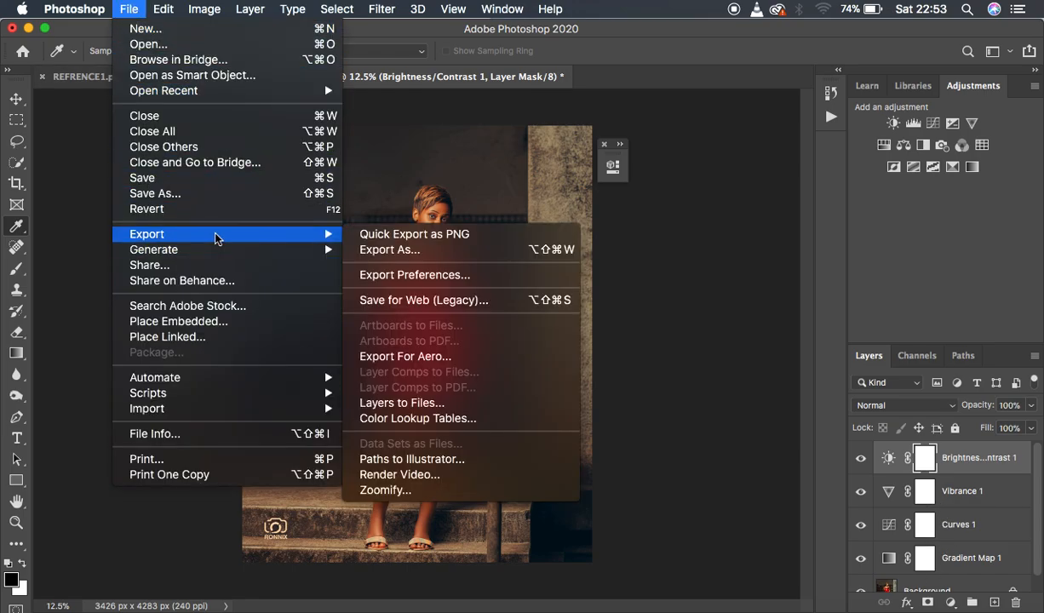
pyautogui.click(442, 250)
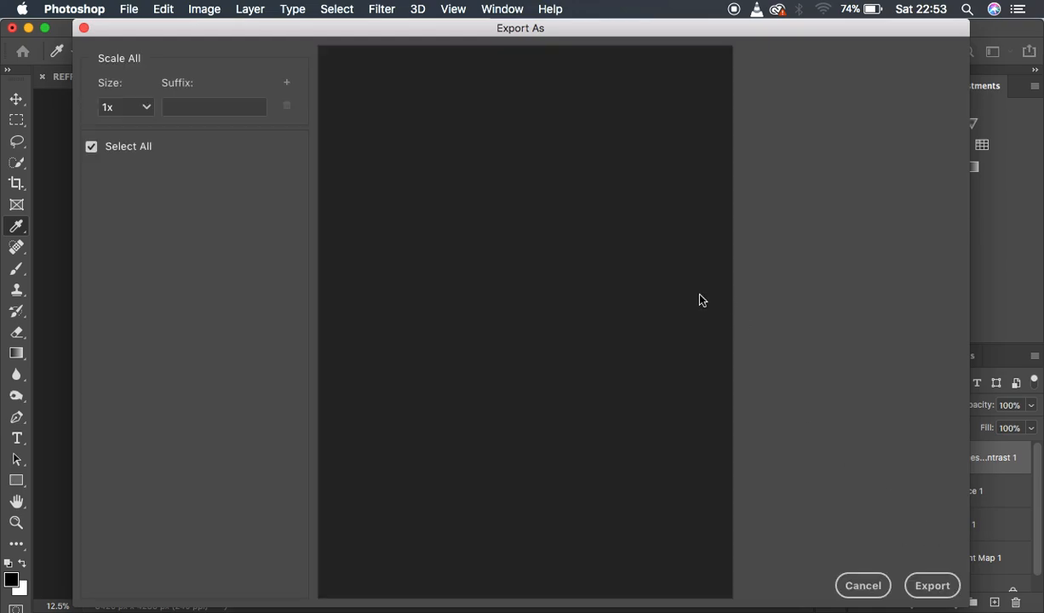
pyautogui.click(86, 28)
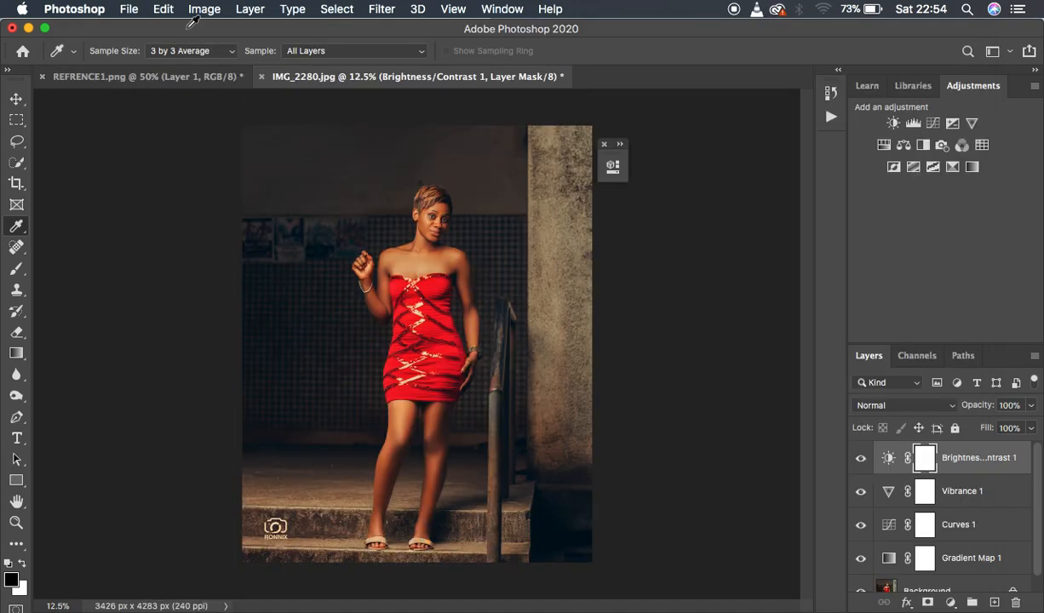
# Export the grade as a color lookup table in CUBE format with 32 grid points, saved as color steal.lut.
pyautogui.click(131, 11)
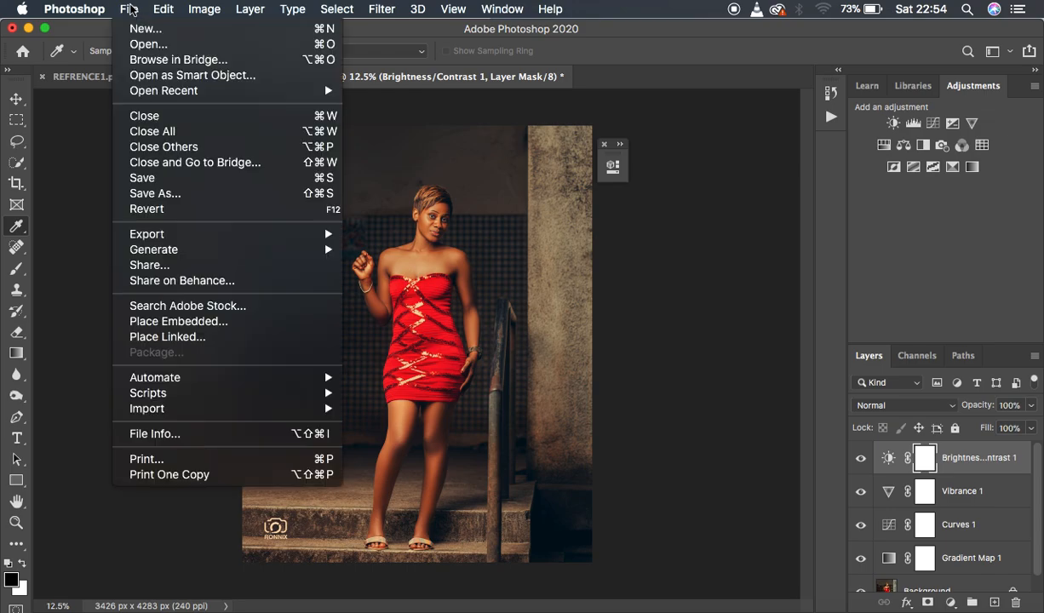
pyautogui.moveTo(204, 241)
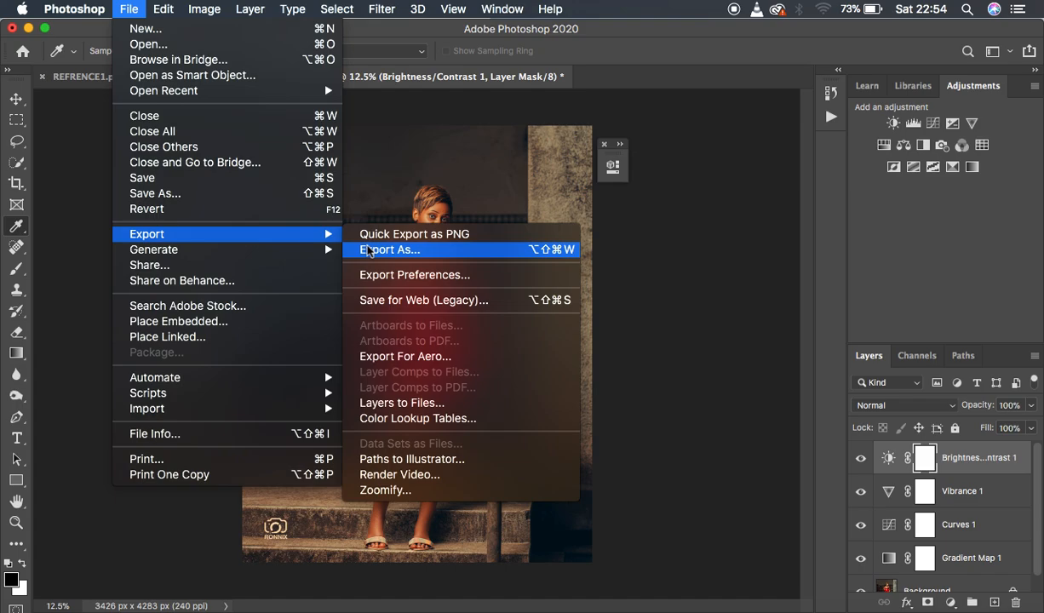
pyautogui.click(433, 419)
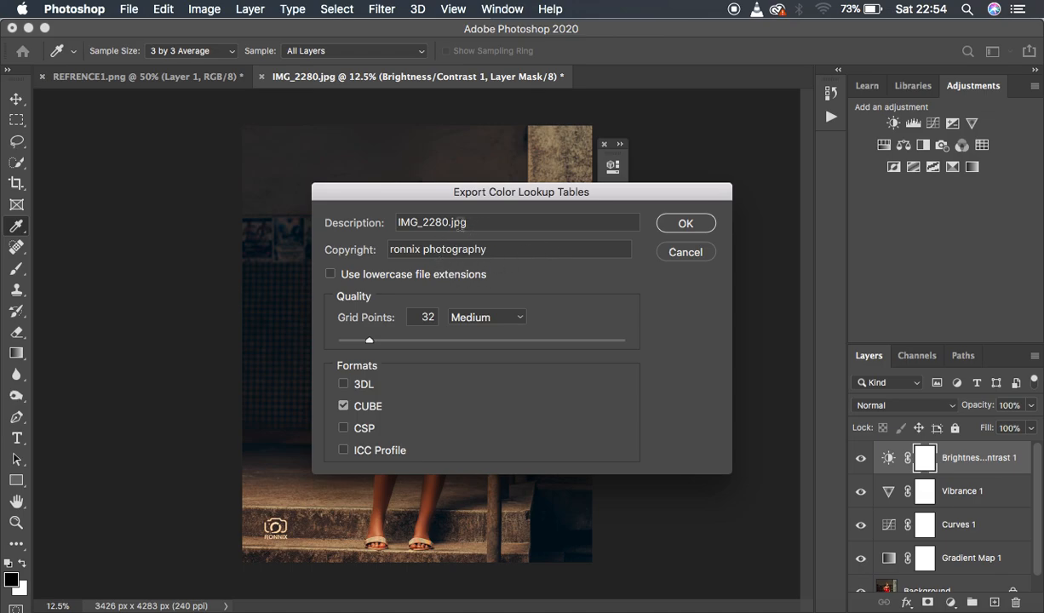
pyautogui.click(344, 406)
pyautogui.click(344, 407)
pyautogui.click(683, 223)
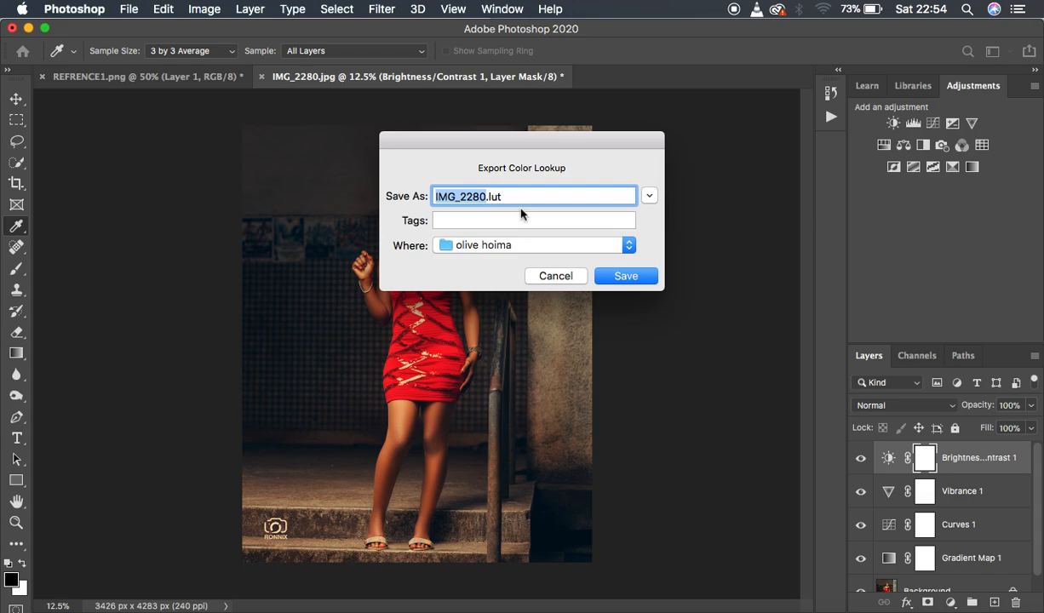
pyautogui.write('color steal')
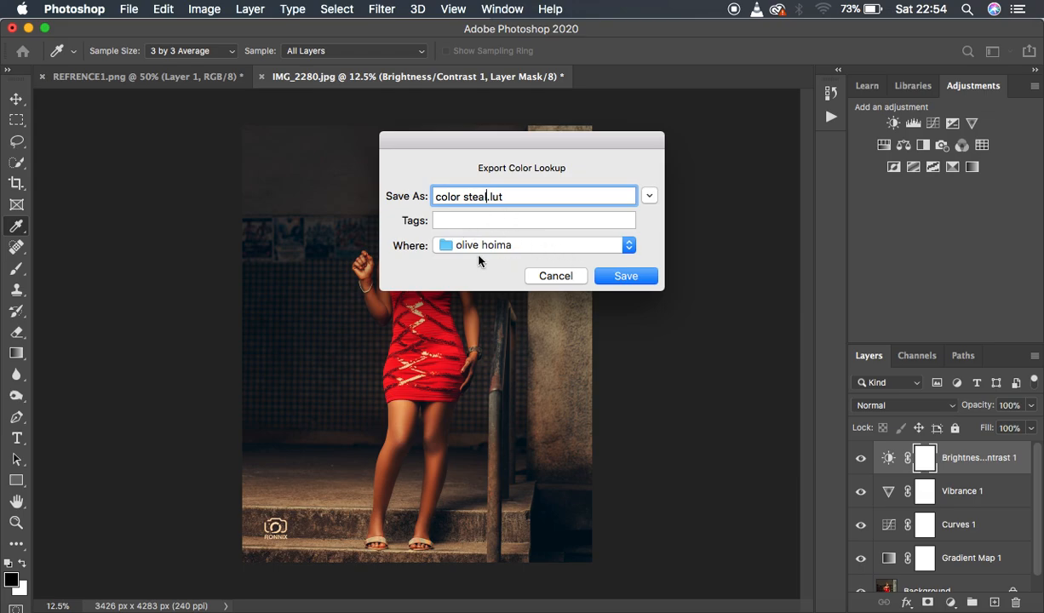
pyautogui.click(626, 277)
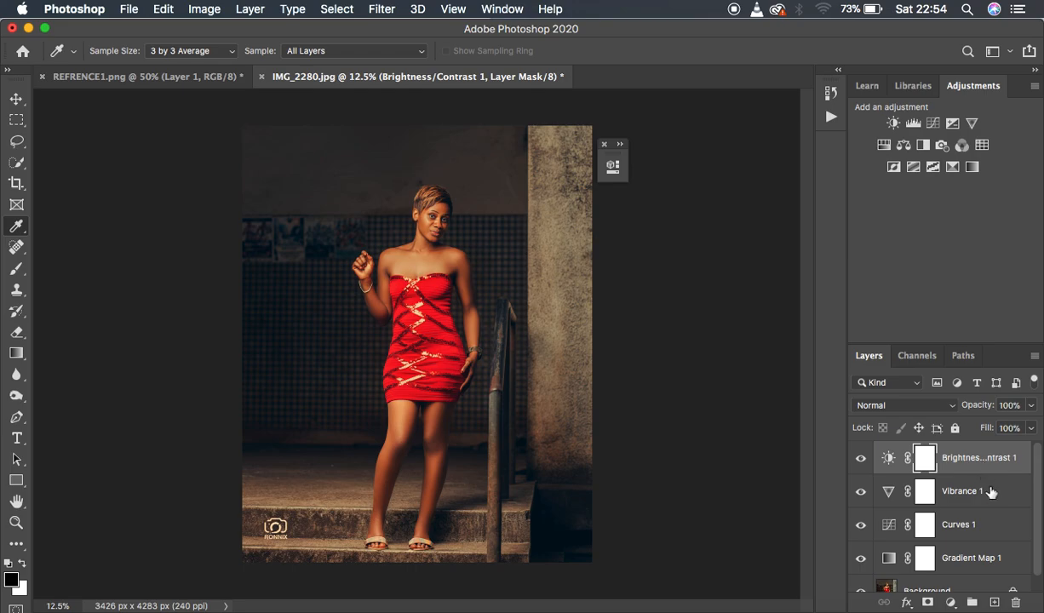
# Group the four adjustment layers from Brightness/Contrast down to Gradient Map, and hide the group to view the ungraded photo.
pyautogui.keyDown('shift'); pyautogui.click(1011, 562); pyautogui.keyUp('shift')
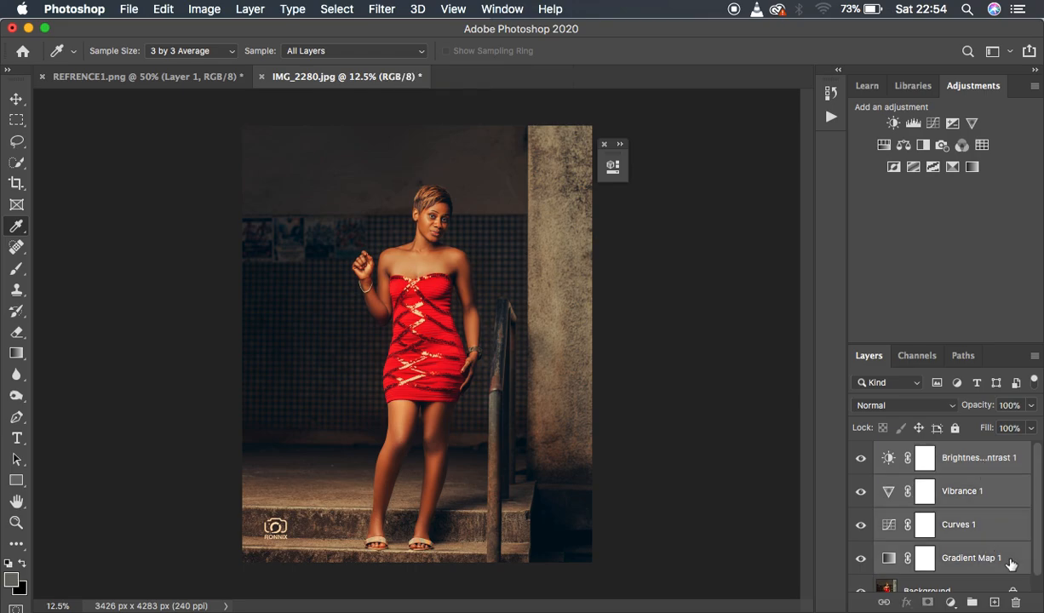
pyautogui.press('super+g')
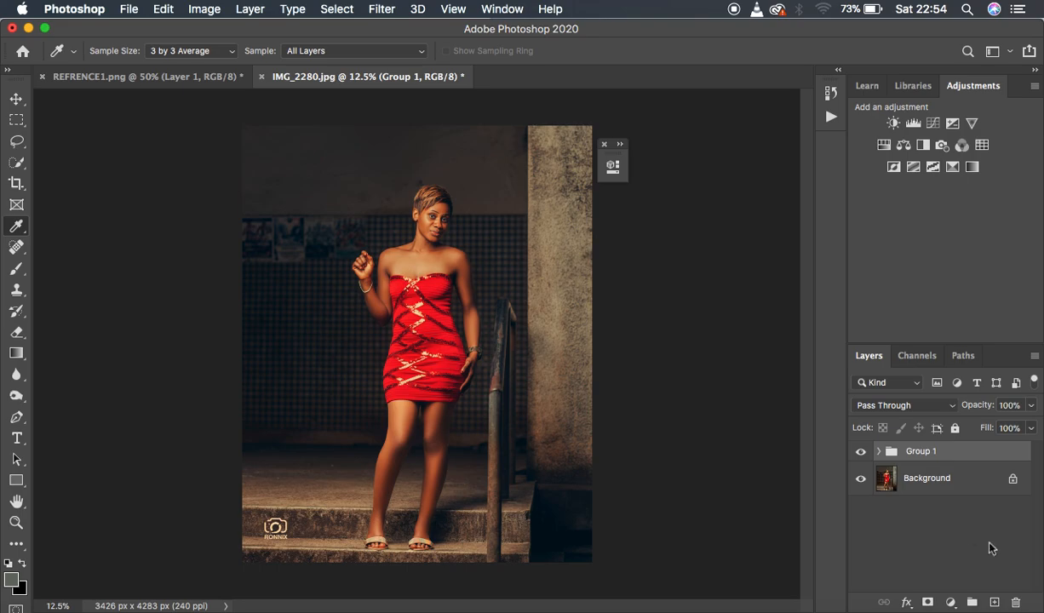
pyautogui.click(861, 453)
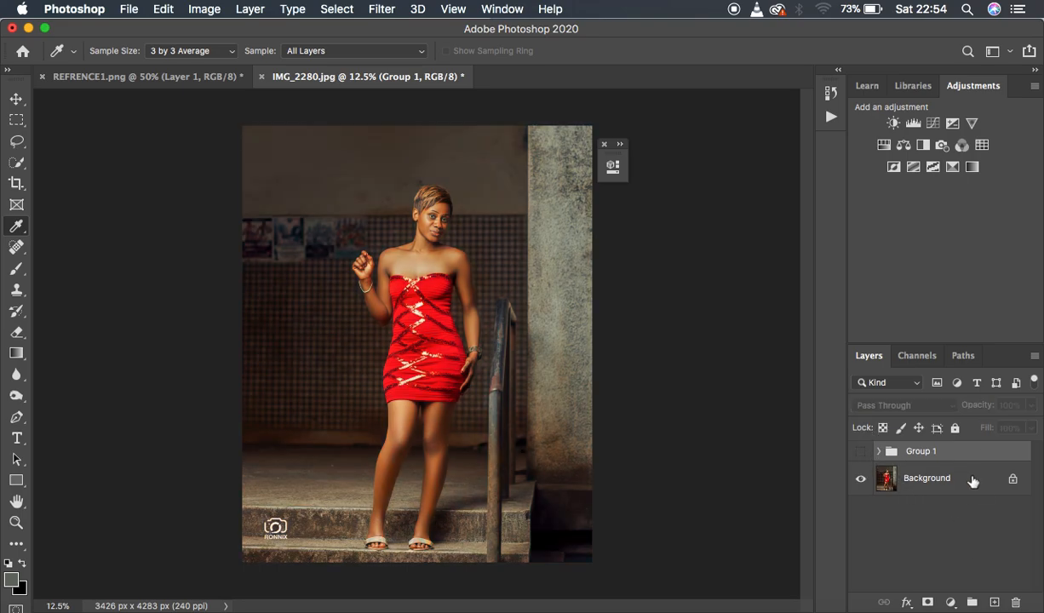
# Add a Color Lookup adjustment layer directly above the Background layer, beneath the hidden adjustment group.
pyautogui.click(941, 481)
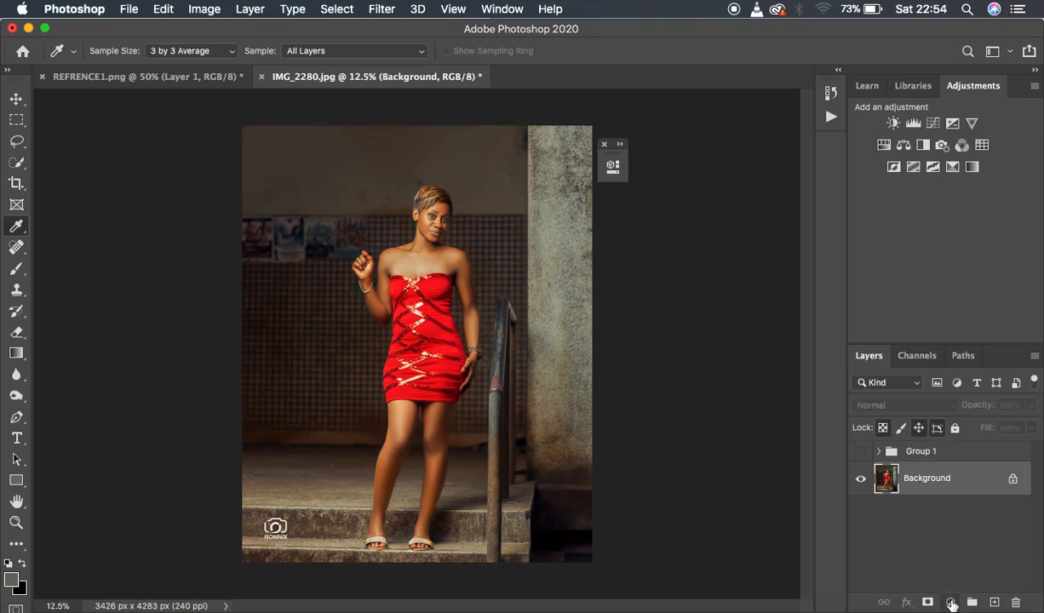
pyautogui.click(950, 602)
pyautogui.click(954, 523)
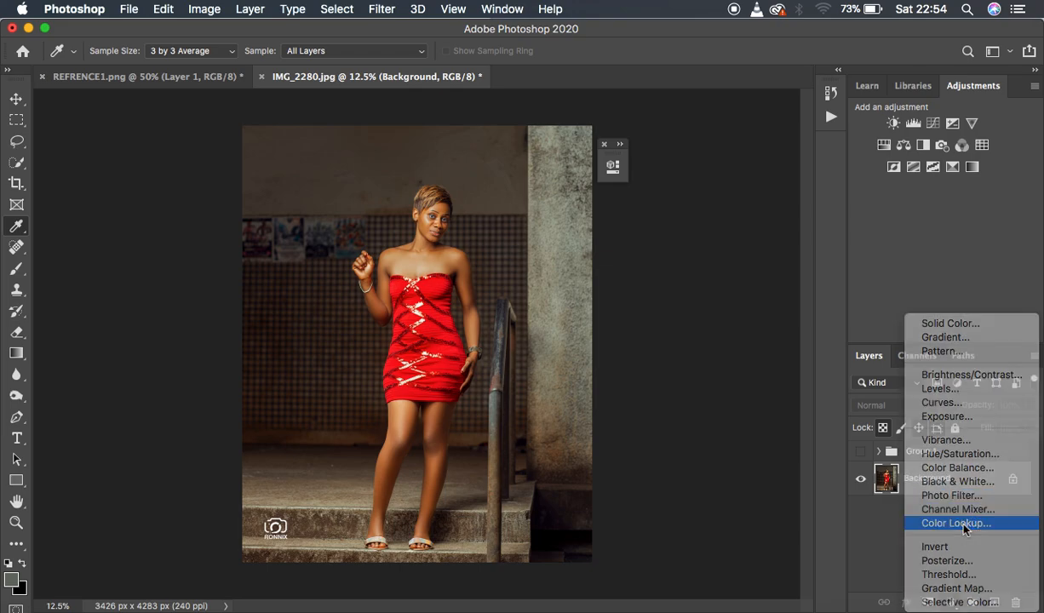
# Try to load the exported 3D LUT into the Color Lookup layer, looking through the Desktop and its olive edited folder for the file.
pyautogui.click(514, 215)
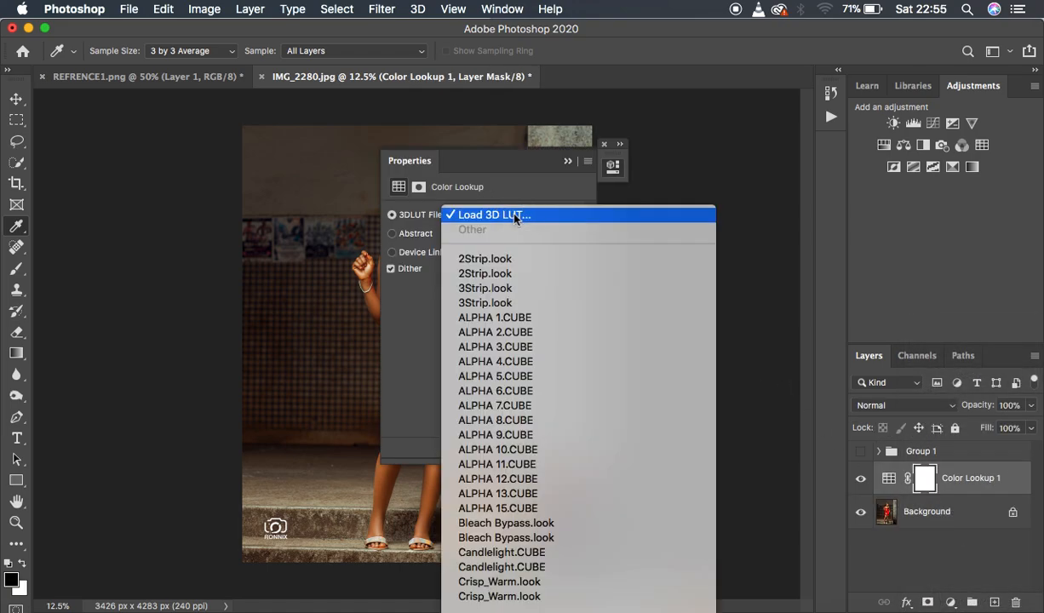
pyautogui.click(513, 217)
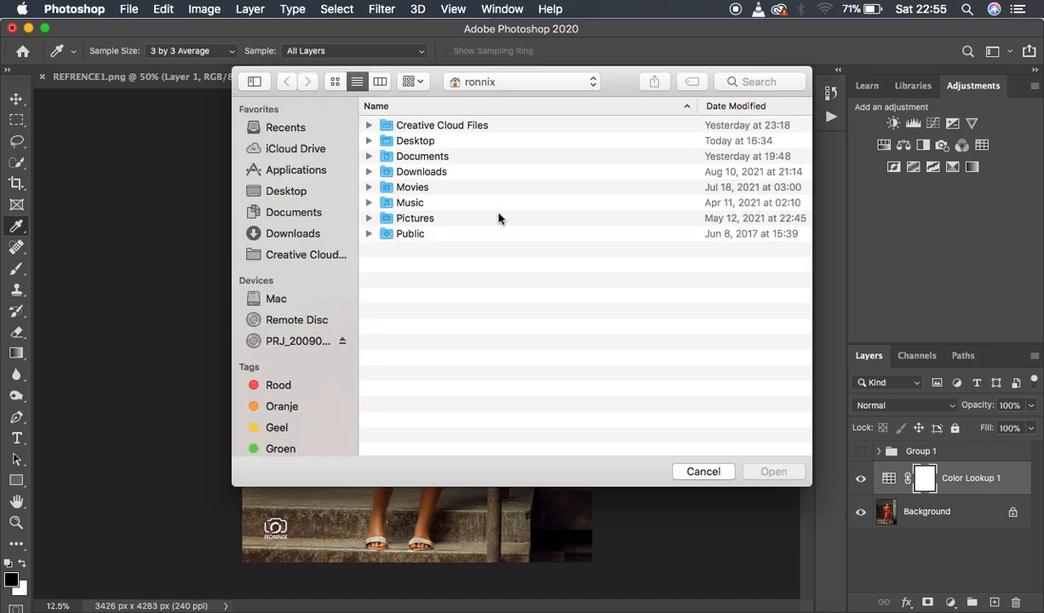
pyautogui.click(290, 191)
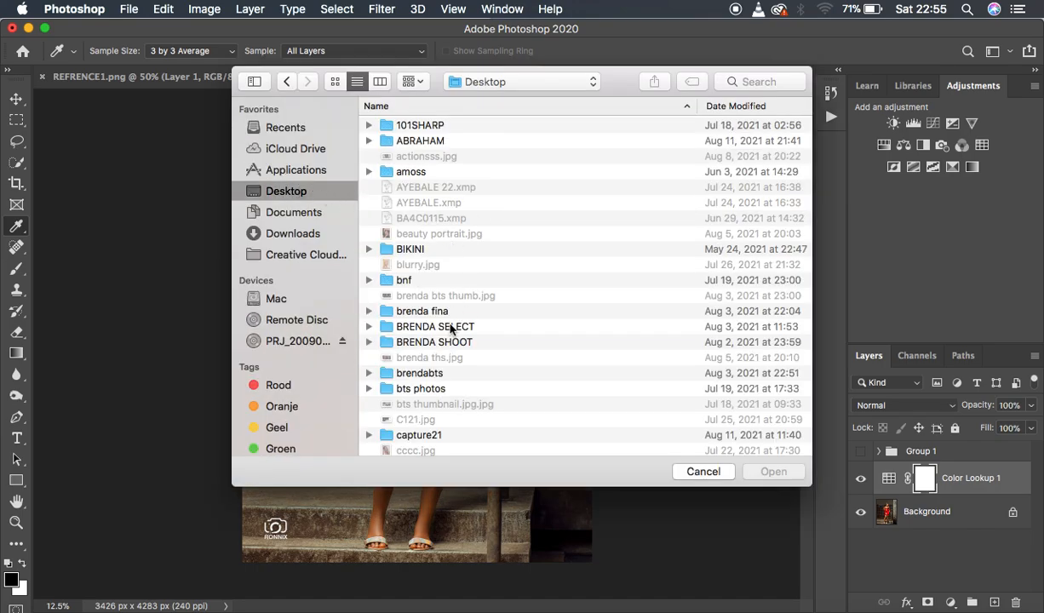
pyautogui.click(451, 328)
pyautogui.press('o')
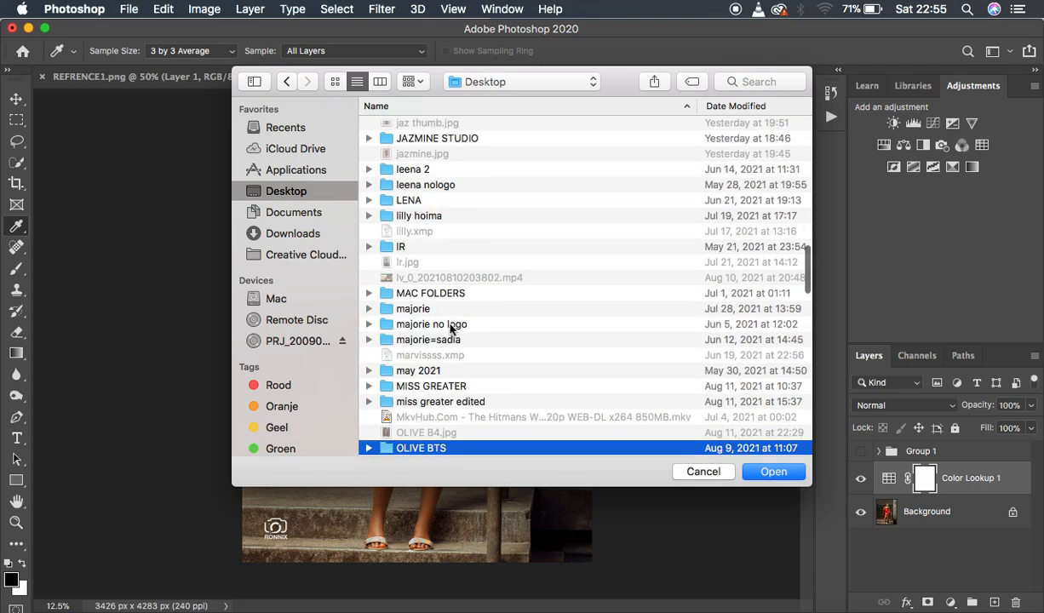
pyautogui.scroll(-3, 451, 330)
pyautogui.scroll(-1, 453, 345)
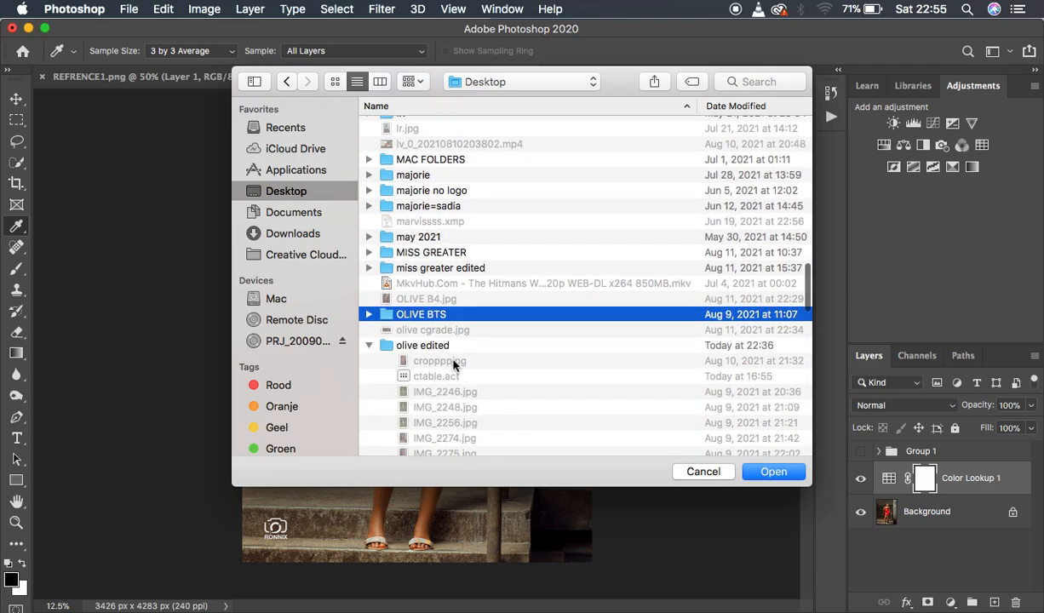
pyautogui.scroll(-12, 477, 352)
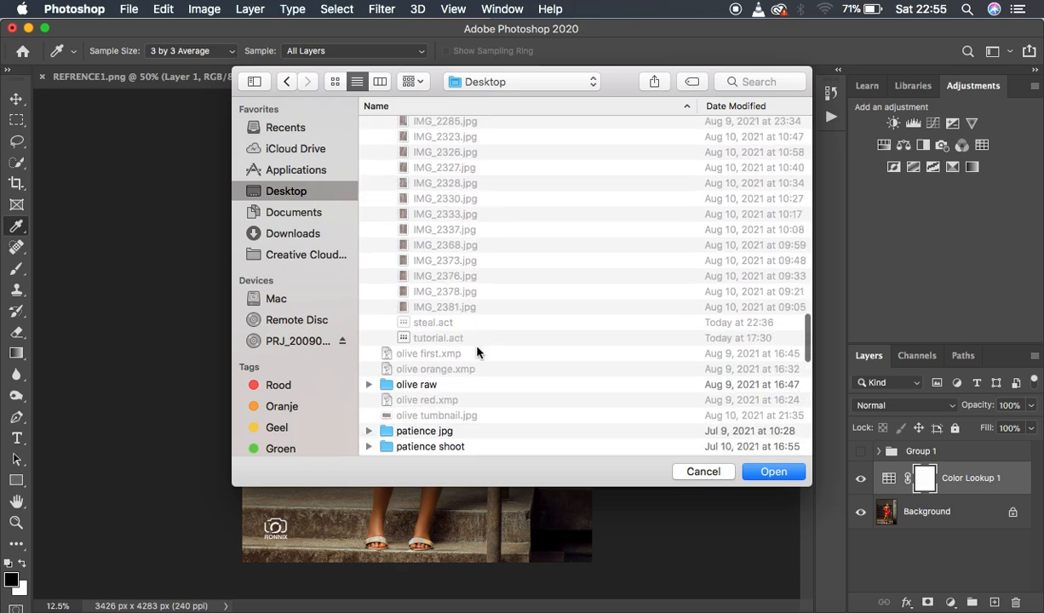
pyautogui.scroll(-1, 477, 352)
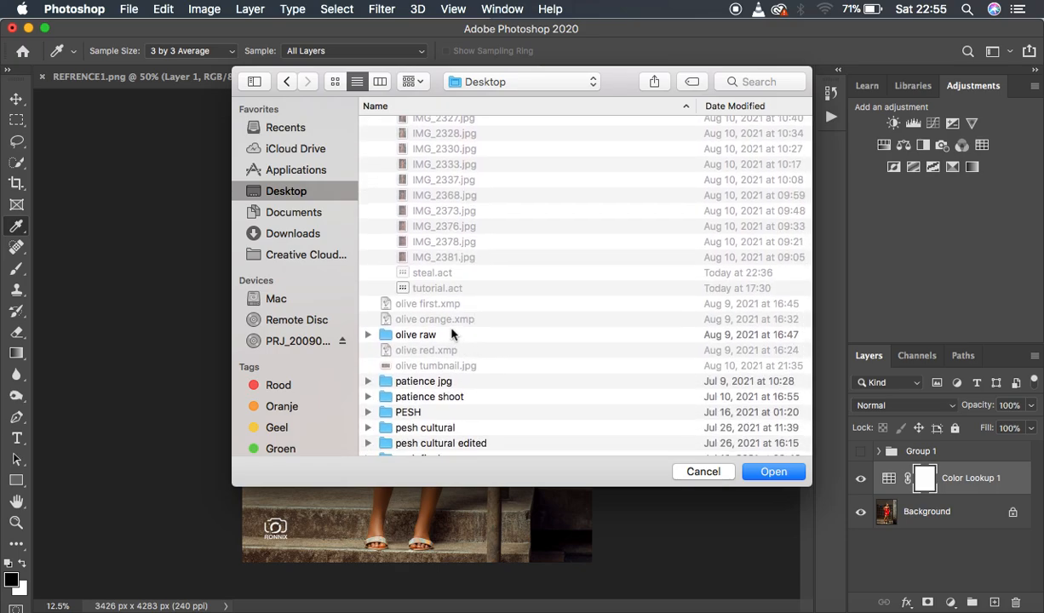
pyautogui.scroll(15, 523, 300)
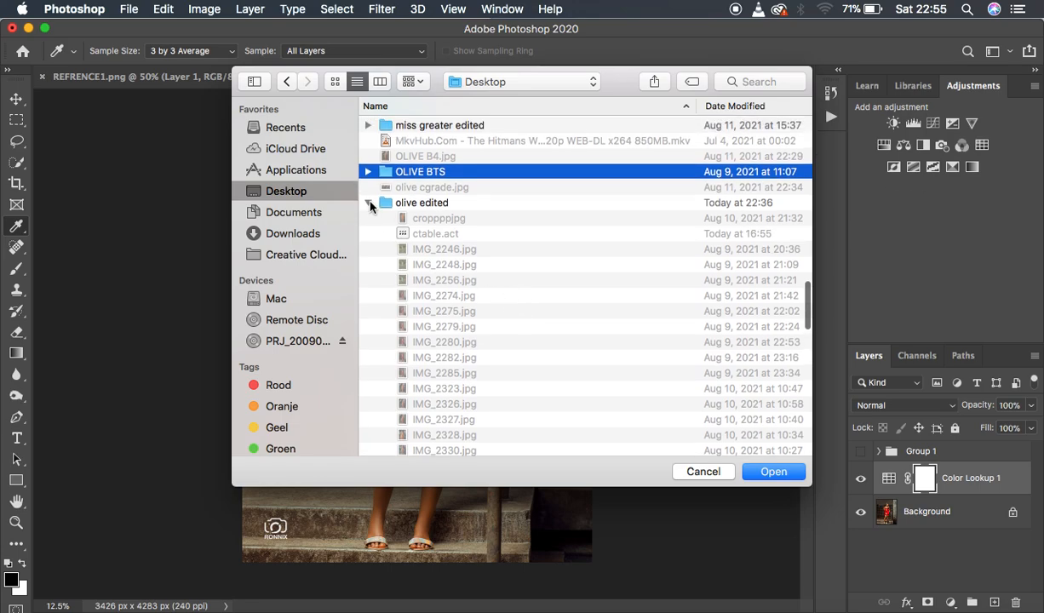
pyautogui.scroll(-8, 538, 326)
pyautogui.scroll(-5, 536, 327)
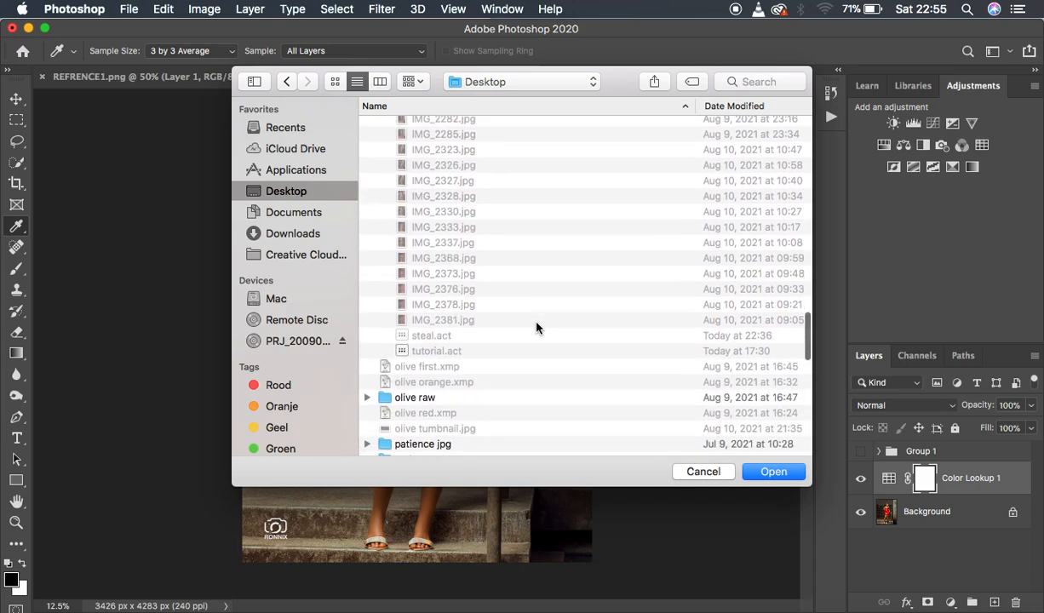
pyautogui.scroll(-3, 536, 328)
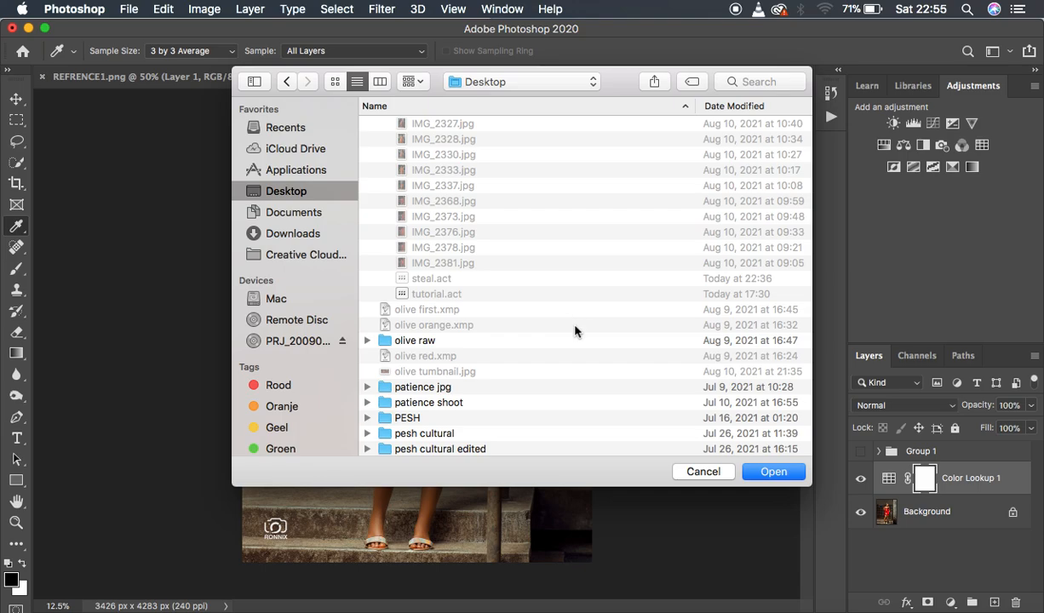
pyautogui.click(700, 472)
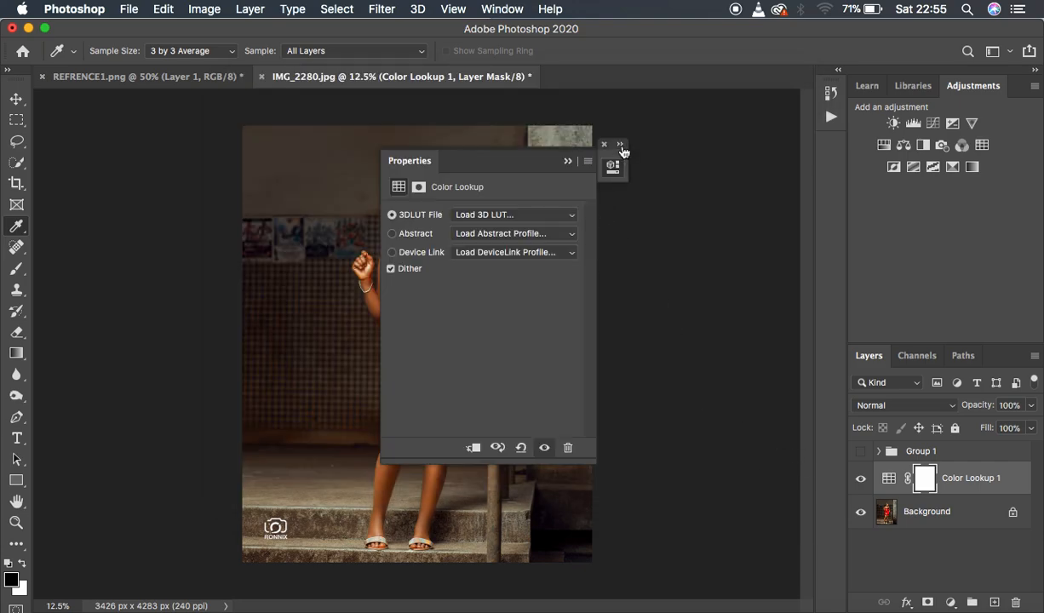
# Compare the photo with and without the grade in Group 1, leave the group visible, and close the Color Lookup settings.
pyautogui.click(621, 144)
pyautogui.click(861, 452)
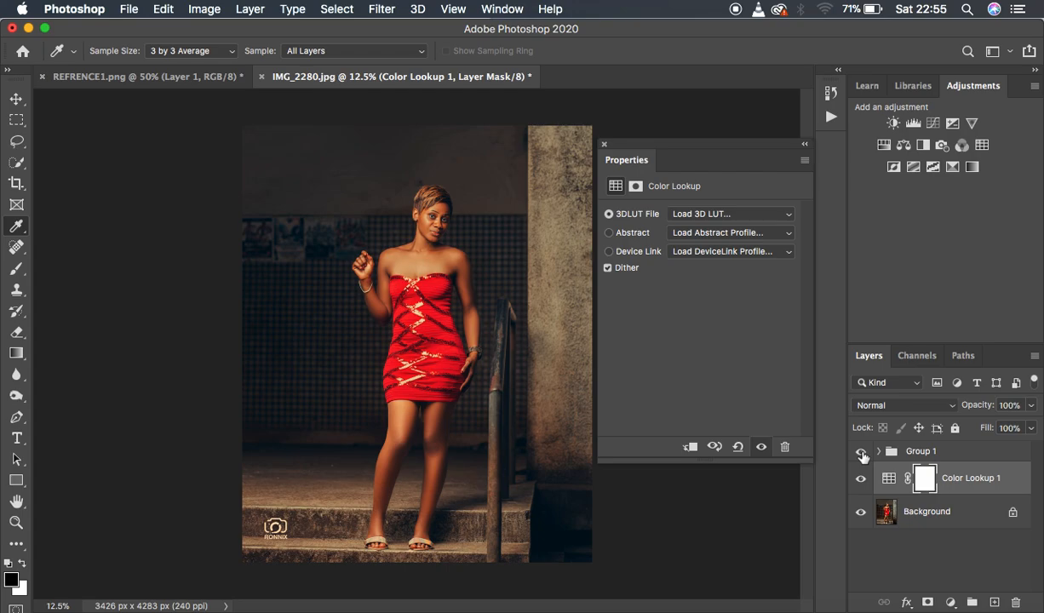
pyautogui.click(862, 453)
pyautogui.click(862, 453)
pyautogui.click(862, 453)
pyautogui.click(862, 453)
pyautogui.click(862, 453)
pyautogui.click(862, 453)
pyautogui.click(604, 144)
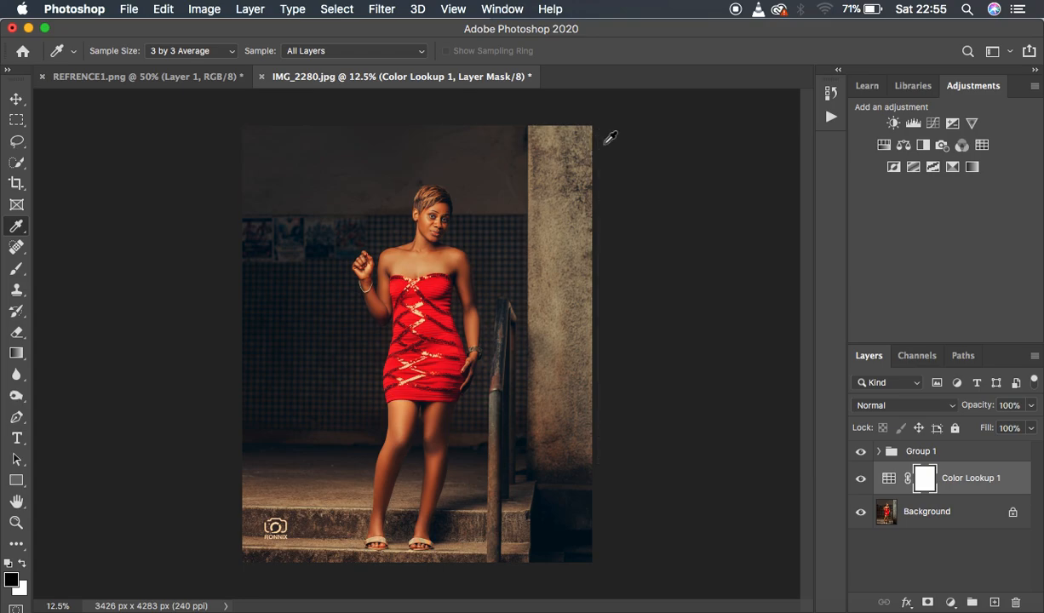